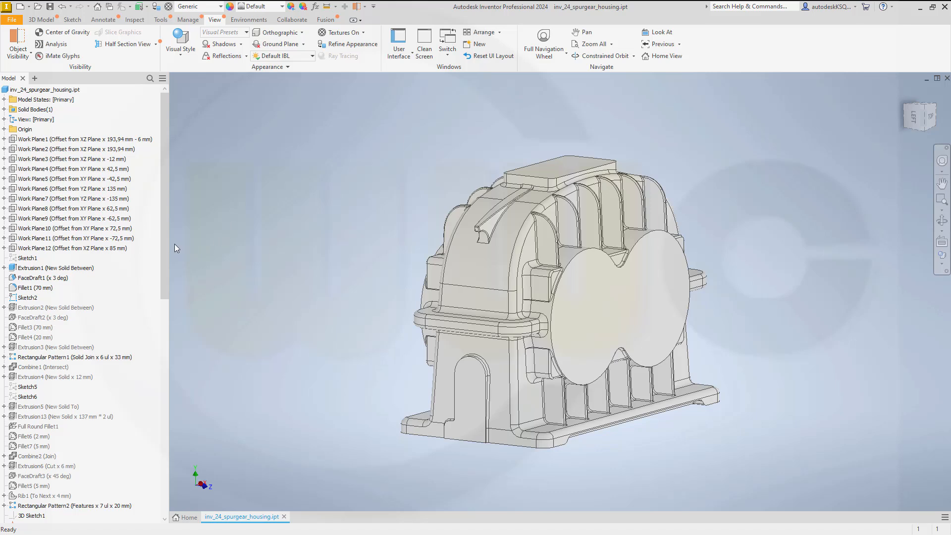
Move the end-of-part marker to just after Sketch1 and make the origin XY plane visible.
right_click(28, 263)
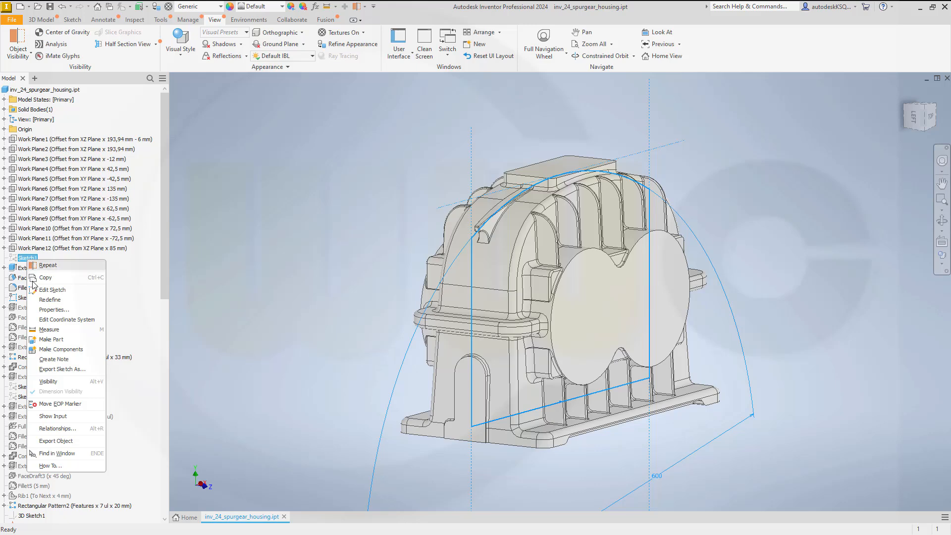
click(55, 403)
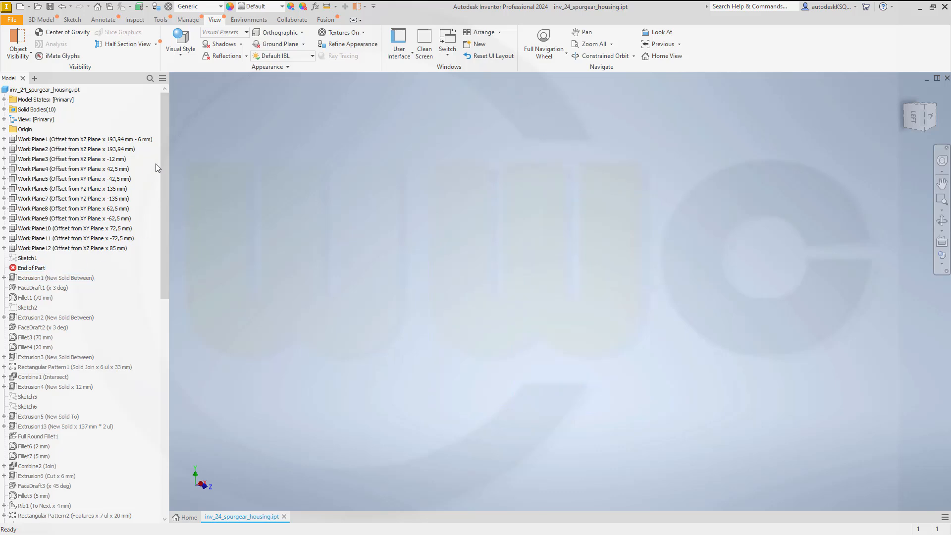
click(4, 130)
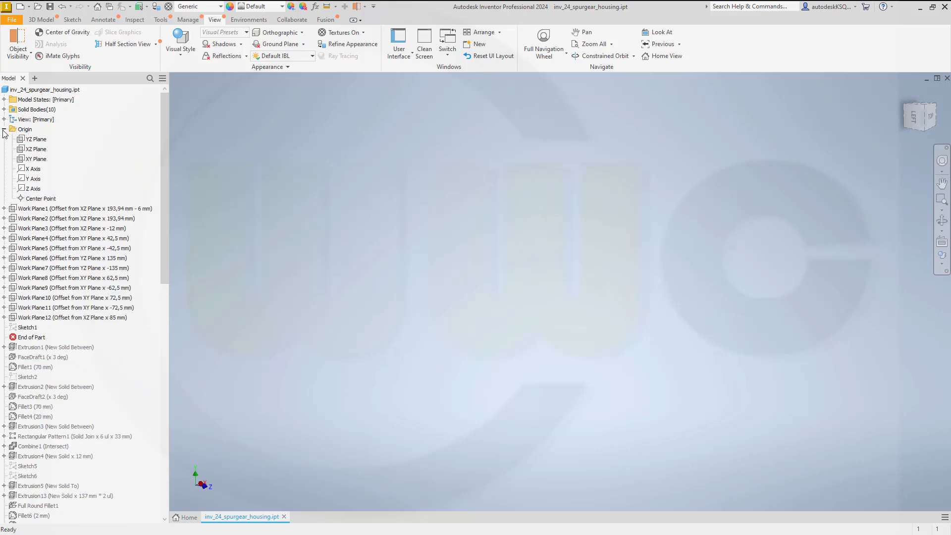
click(37, 159)
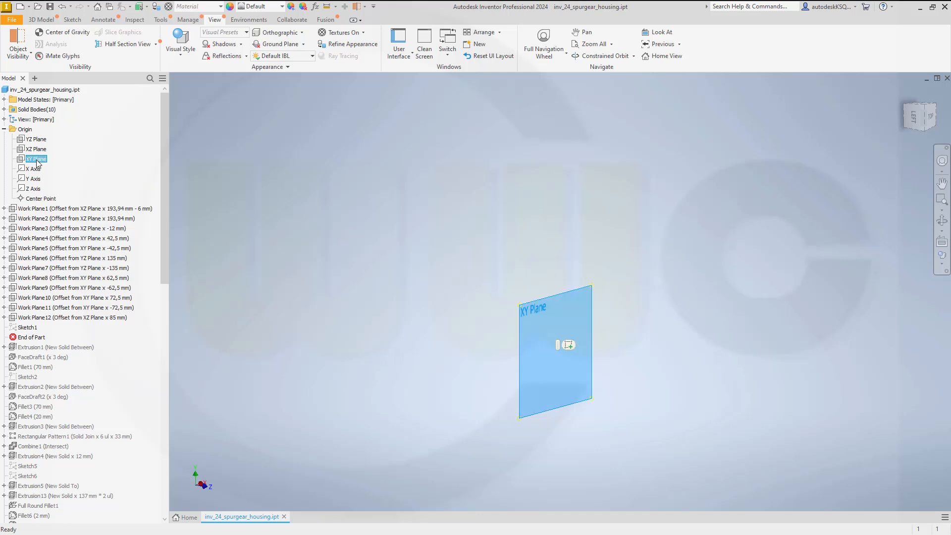
right_click(36, 159)
click(56, 220)
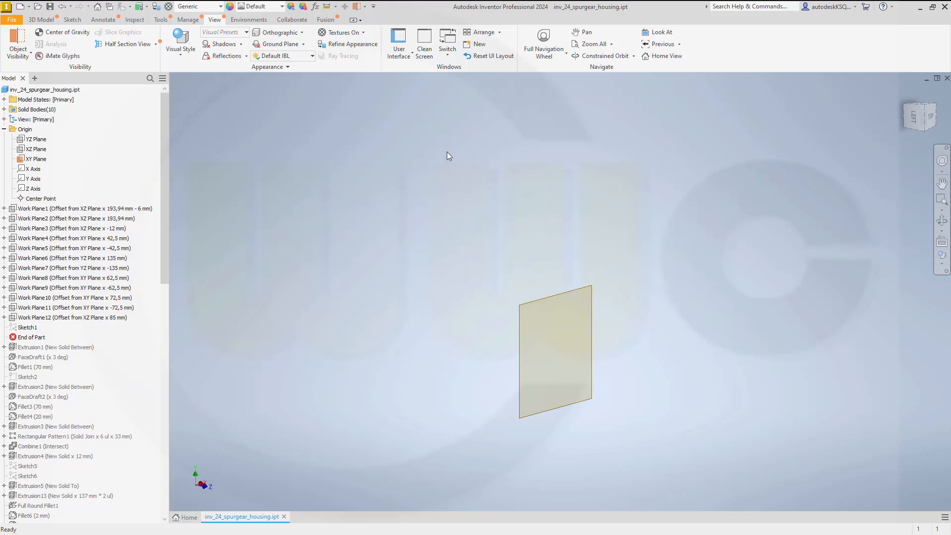
Create a work plane offset 21 mm from the XY plane.
click(42, 20)
click(451, 40)
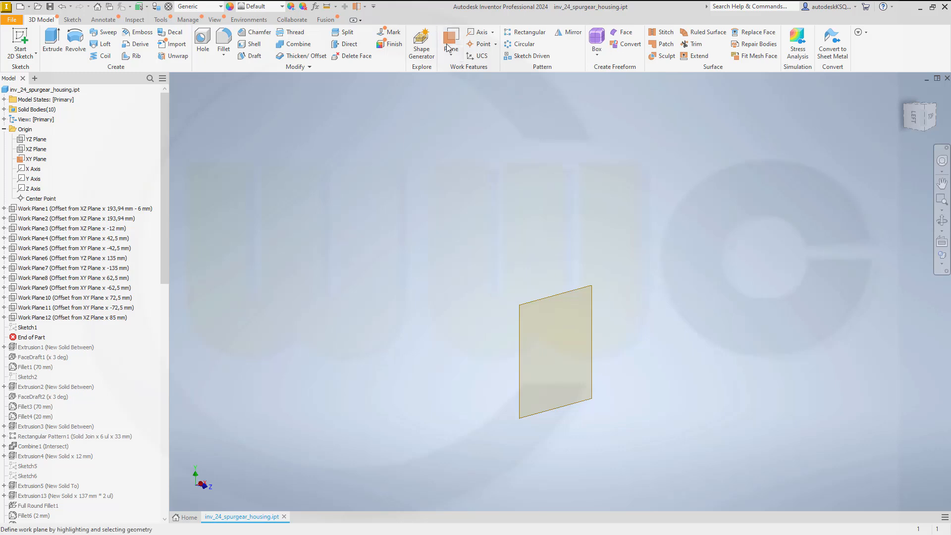
drag(547, 304, 602, 337)
text(2)
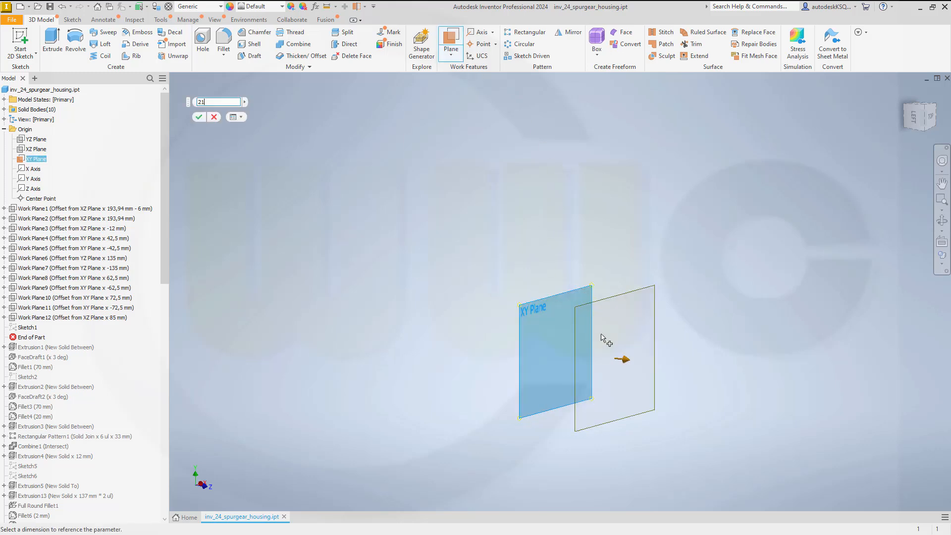
text(1)
key(Return)
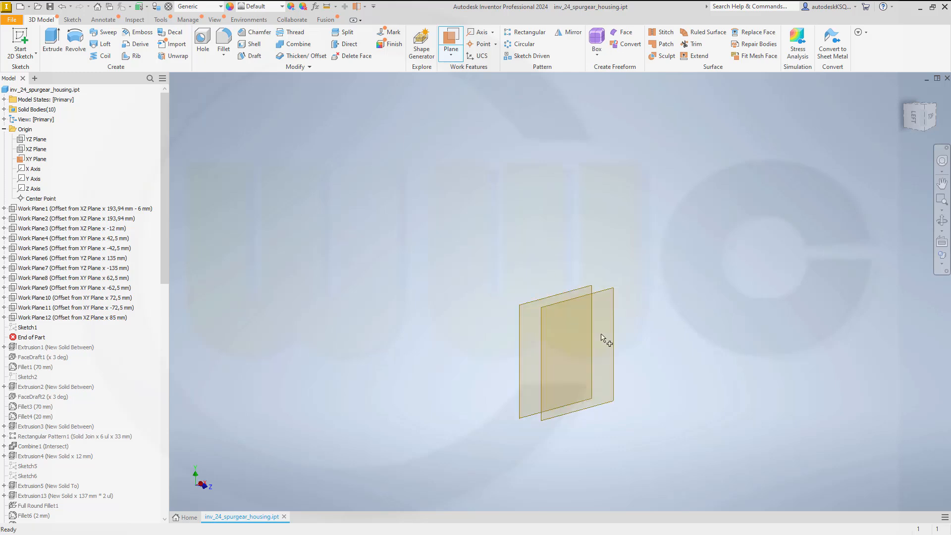
Create a second work plane offset -21 mm from the XY plane and order both new planes before Sketch1 in the model history.
click(451, 40)
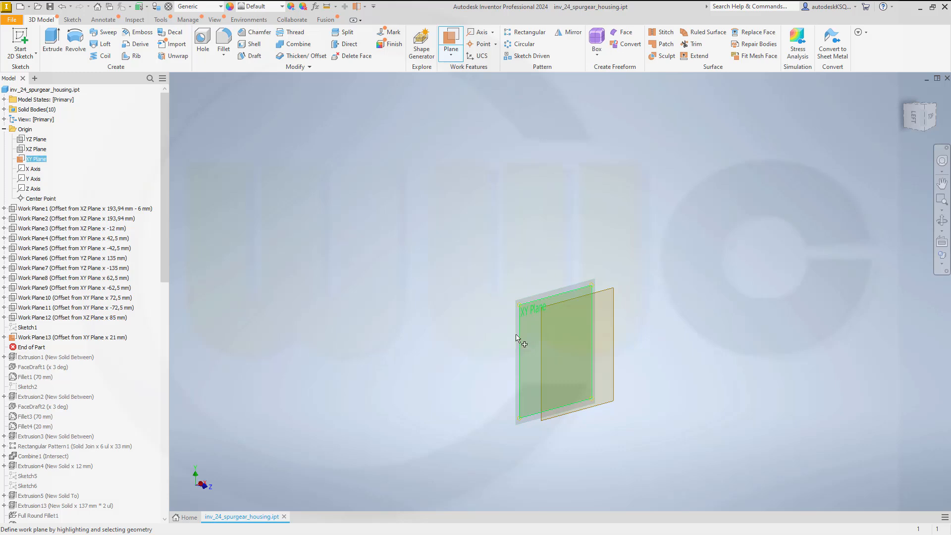
click(519, 342)
text(-)
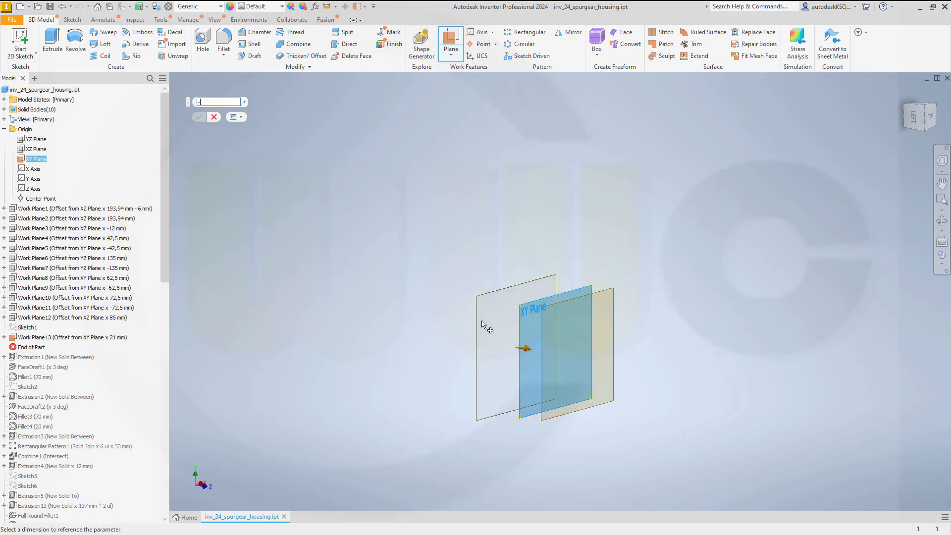
text(21)
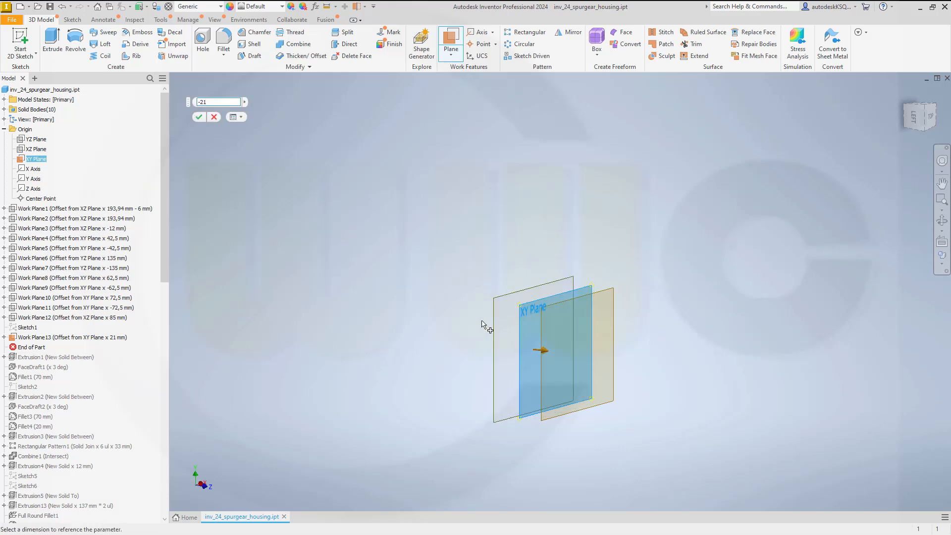
key(Return)
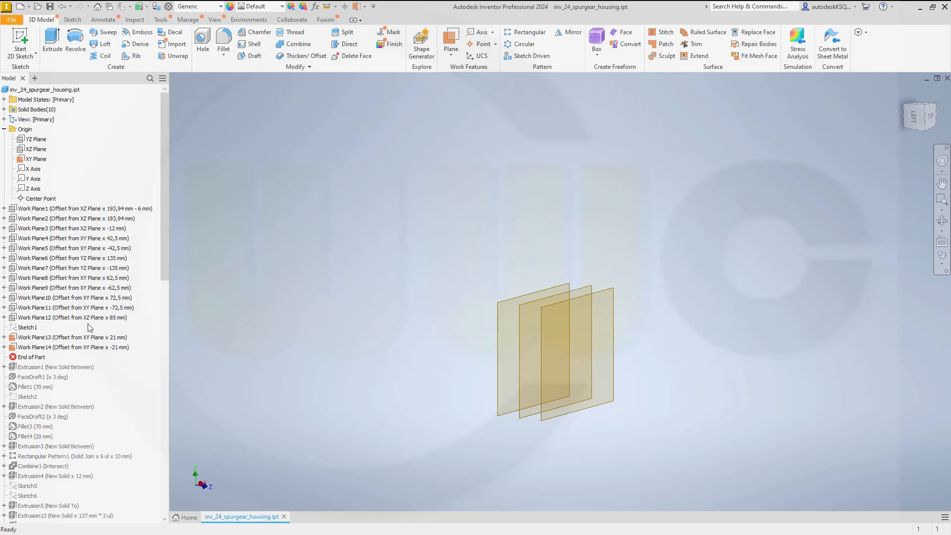
mouse_move(62, 337)
mouse_down()
mouse_move(52, 329)
mouse_move(52, 342)
mouse_up()
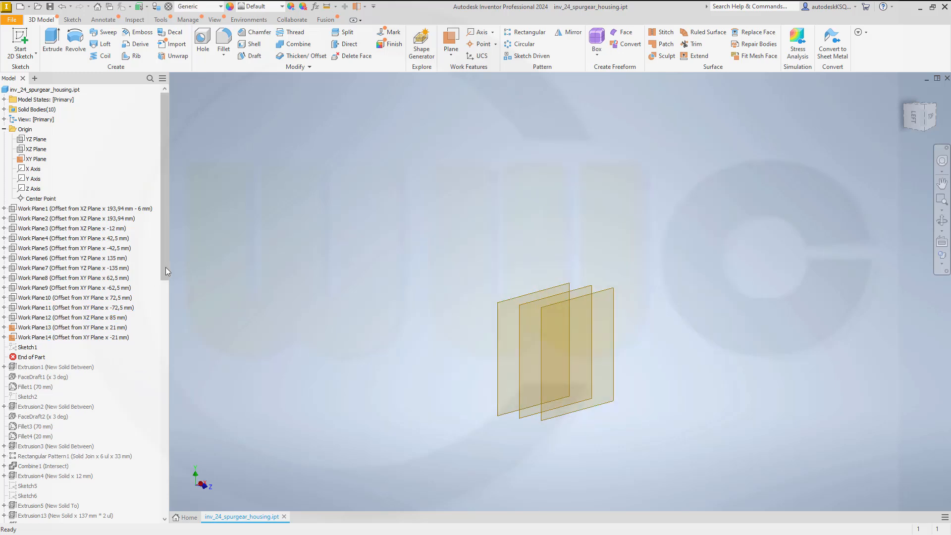
Move the end-of-part marker to just after the 70 mm Fillet1 feature.
scroll(165, 268, down, 3)
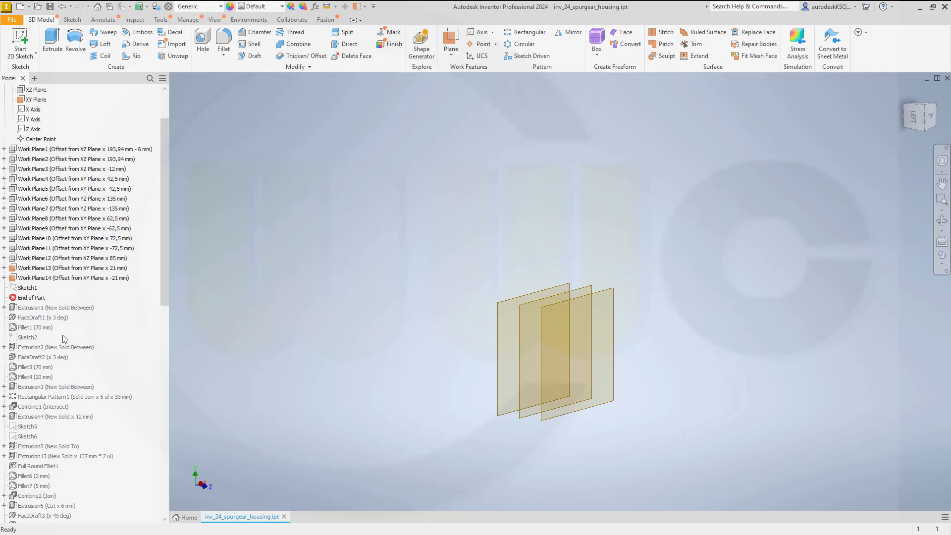
right_click(24, 332)
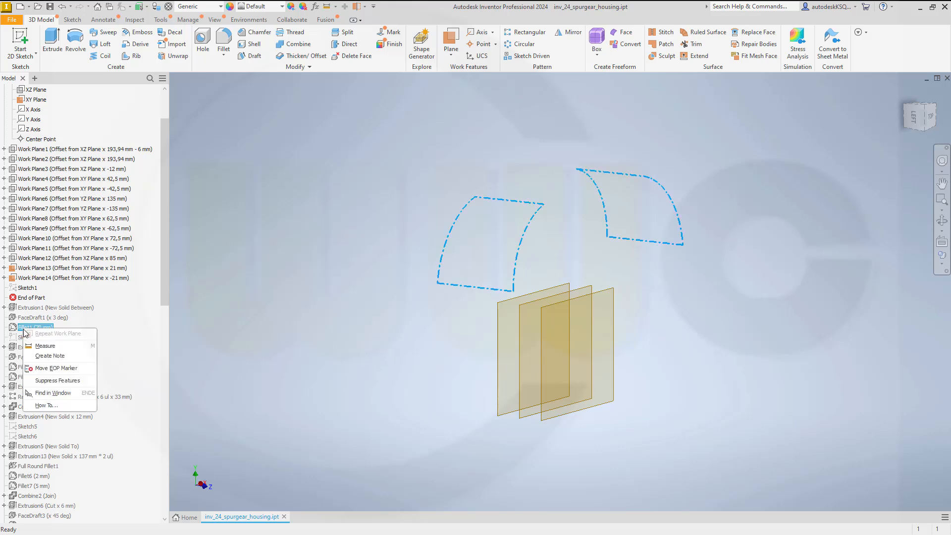
click(50, 368)
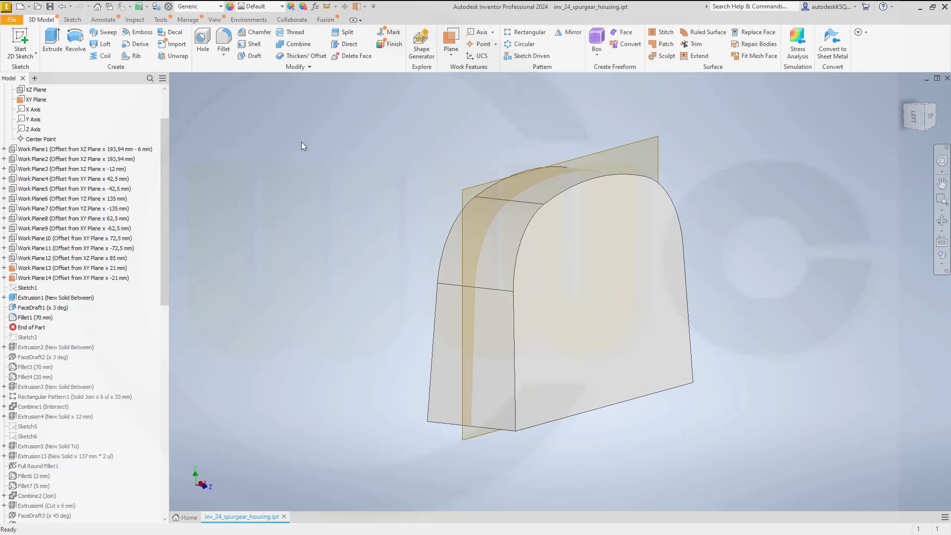
Set up a Thicken/Offset in surface mode on the body's large flat side face, directed inward with a distance of 6 mm.
click(317, 58)
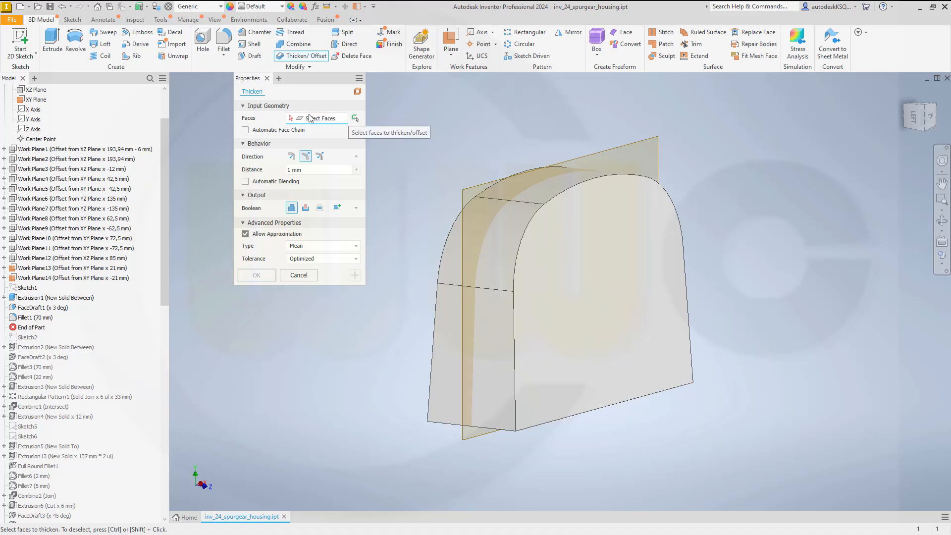
click(357, 92)
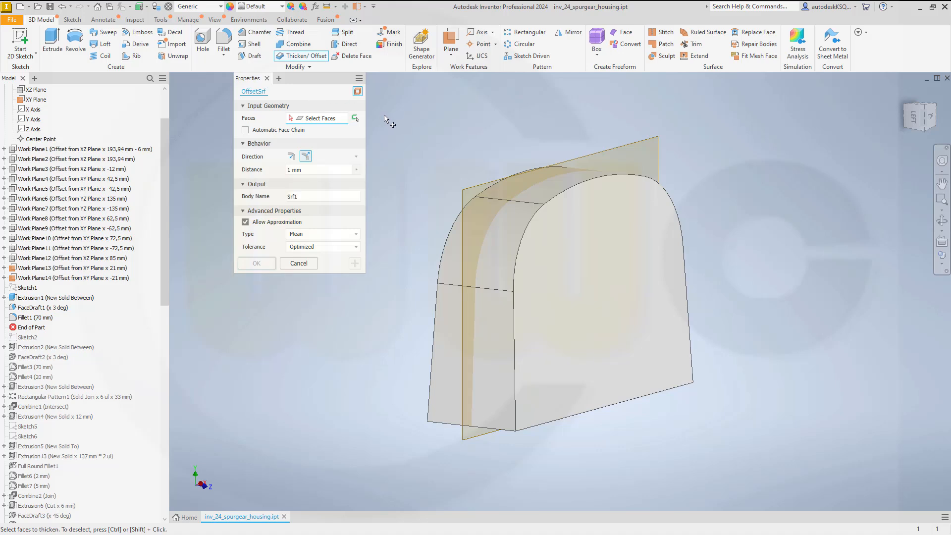
click(561, 274)
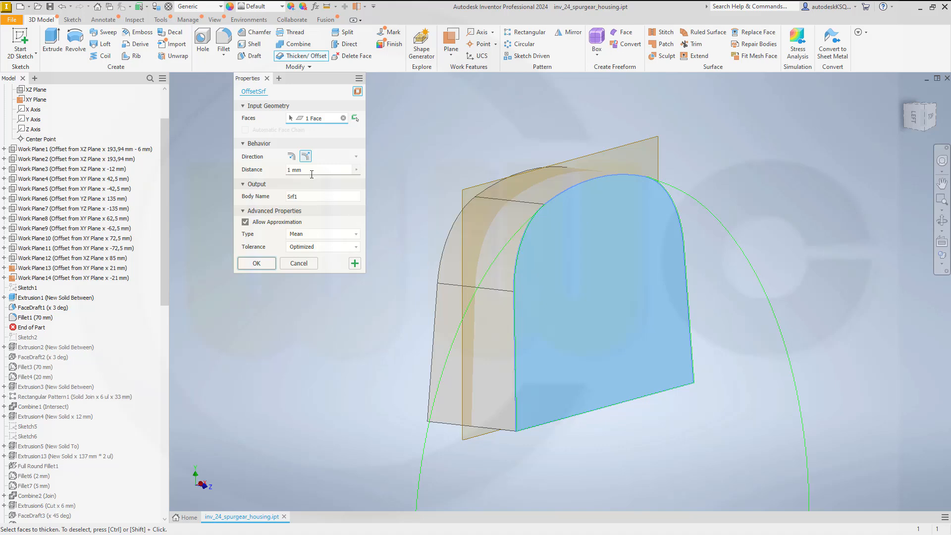
click(291, 157)
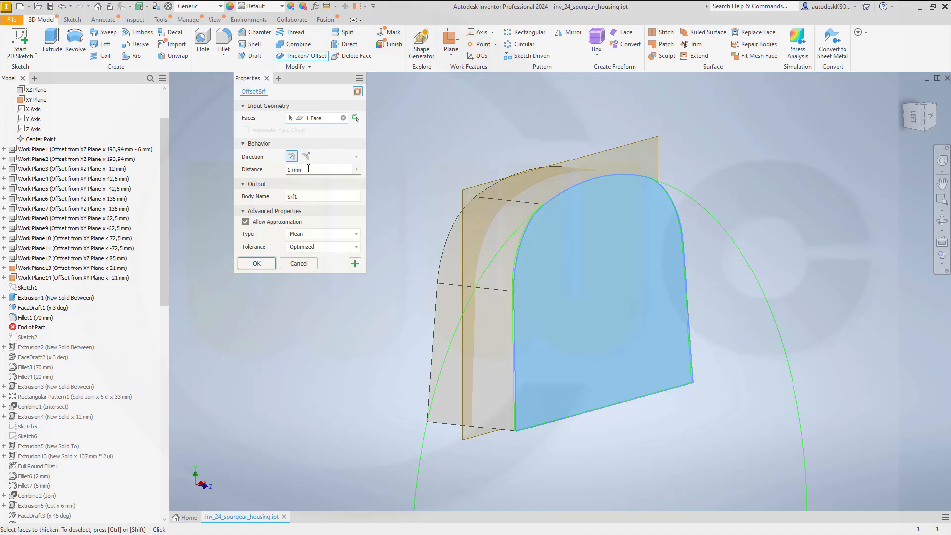
text(6)
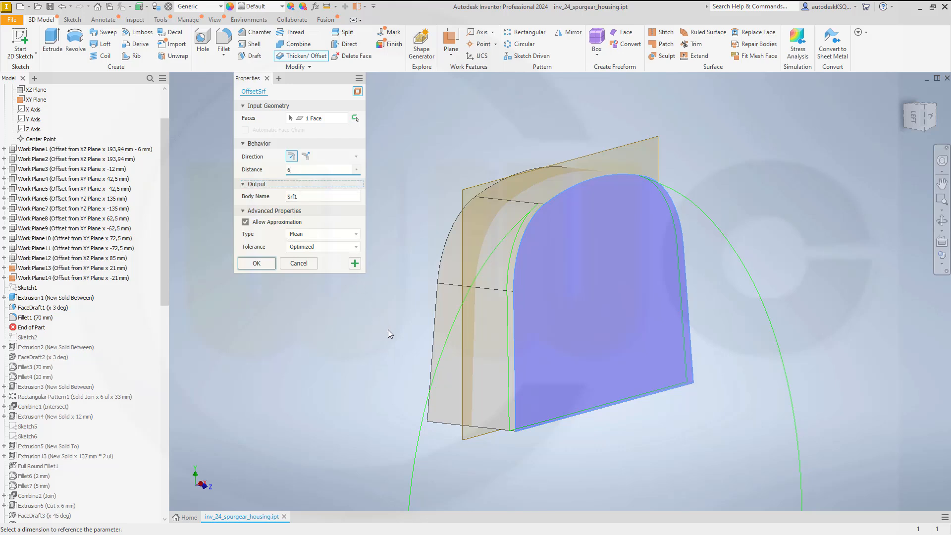
Add one end's lower face, its rounded corner face and the arched top face to the offset selection.
mouse_move(391, 329)
shift+middle_down()
mouse_move(432, 329)
mouse_move(411, 303)
shift+middle_up()
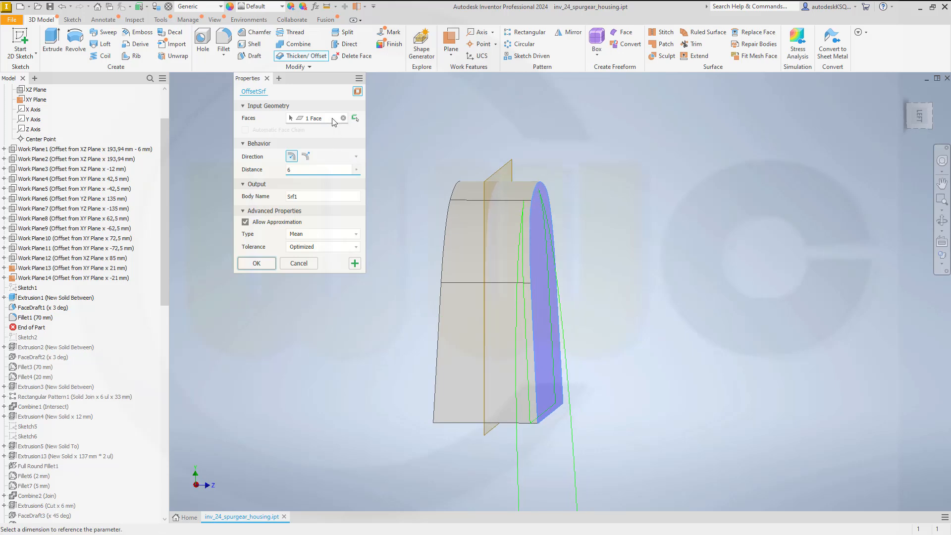
click(333, 119)
shift+middle_drag(355, 314, 392, 301)
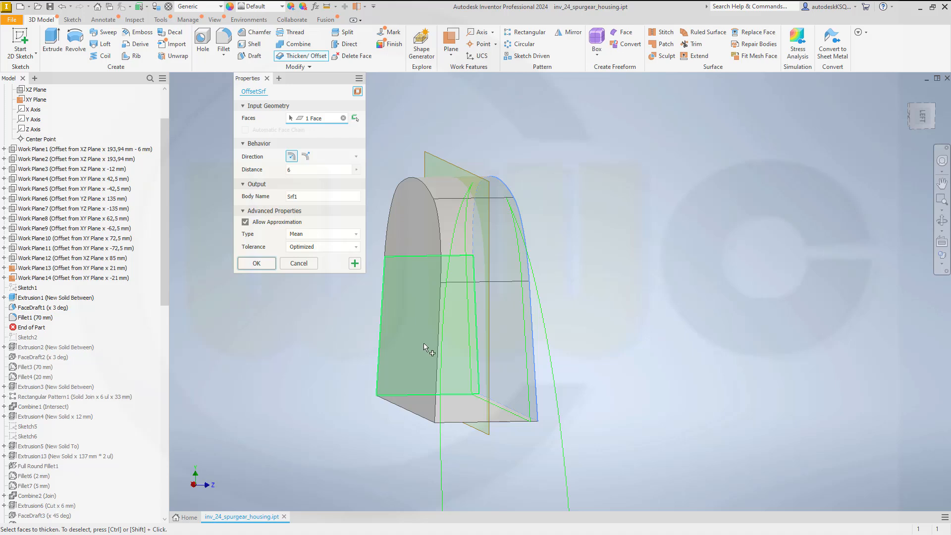
click(320, 120)
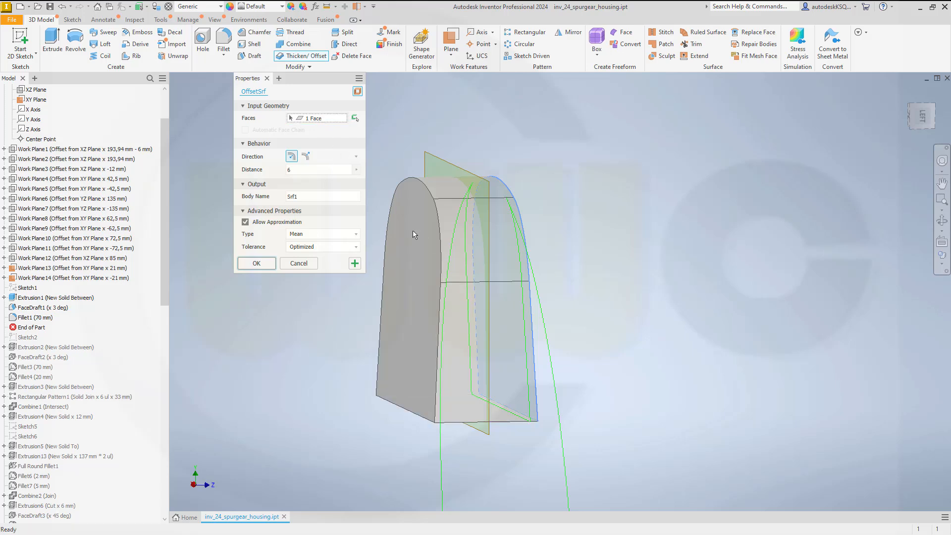
click(320, 120)
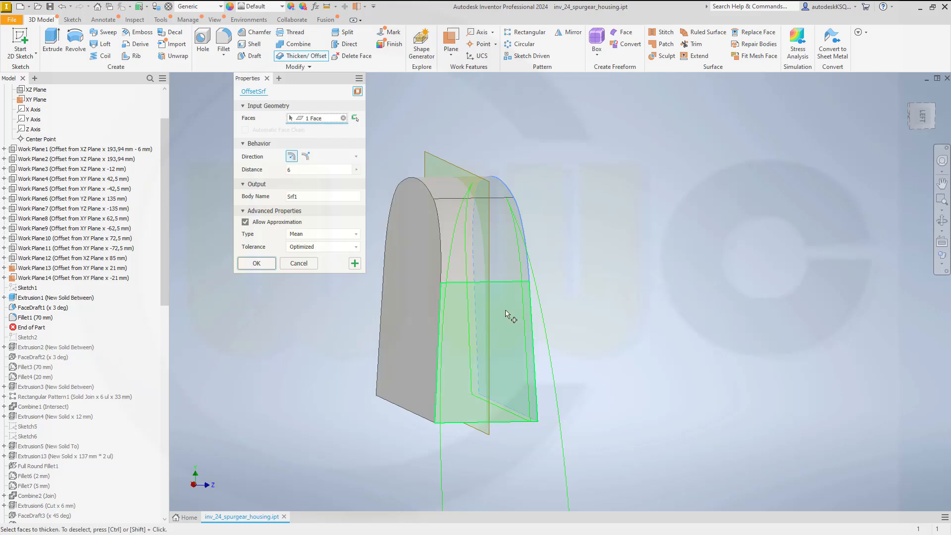
click(452, 328)
click(453, 245)
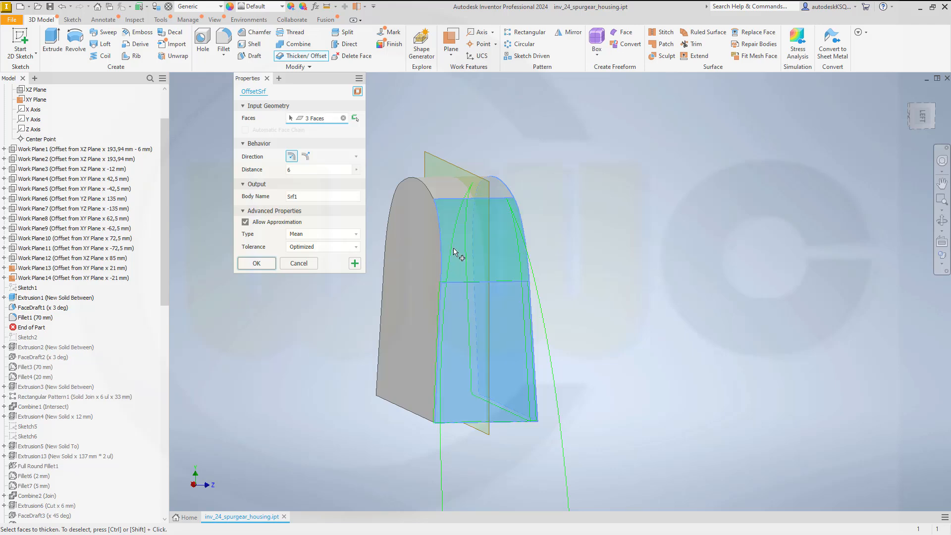
click(444, 199)
Add the other end's rounded and lower faces and the opposite large side face, and create the offset surface.
mouse_move(528, 263)
shift+middle_down()
mouse_move(554, 257)
mouse_move(534, 263)
mouse_move(465, 249)
mouse_move(392, 258)
mouse_move(569, 265)
shift+middle_up()
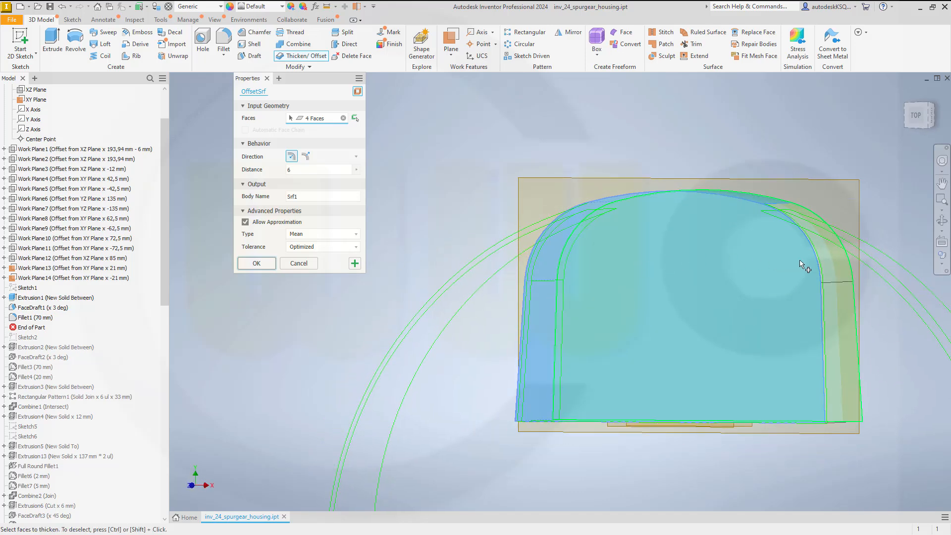
click(839, 271)
click(835, 314)
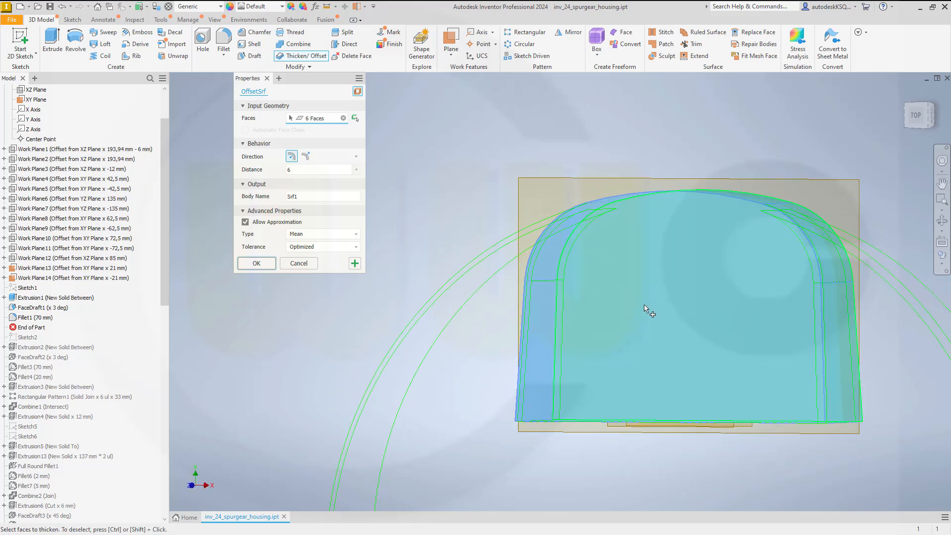
shift+middle_drag(529, 325, 687, 320)
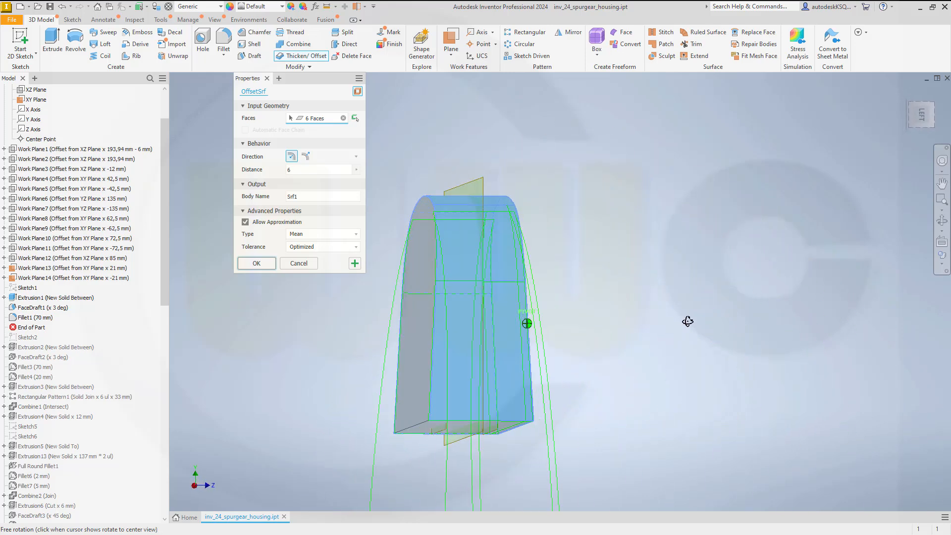
click(418, 390)
mouse_move(527, 337)
shift+middle_down()
mouse_move(590, 344)
mouse_move(546, 357)
mouse_move(555, 363)
mouse_move(515, 346)
mouse_move(505, 357)
mouse_move(537, 346)
mouse_move(476, 350)
shift+middle_up()
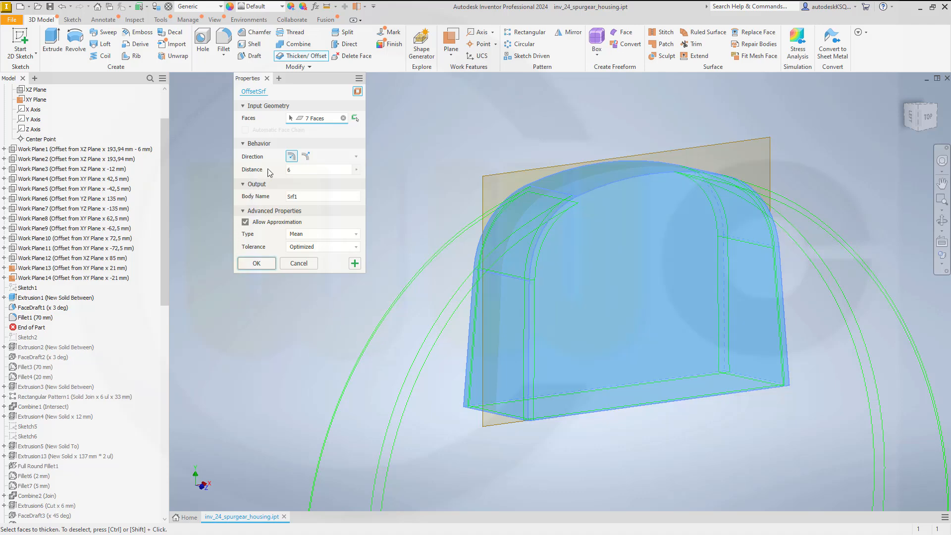
click(257, 263)
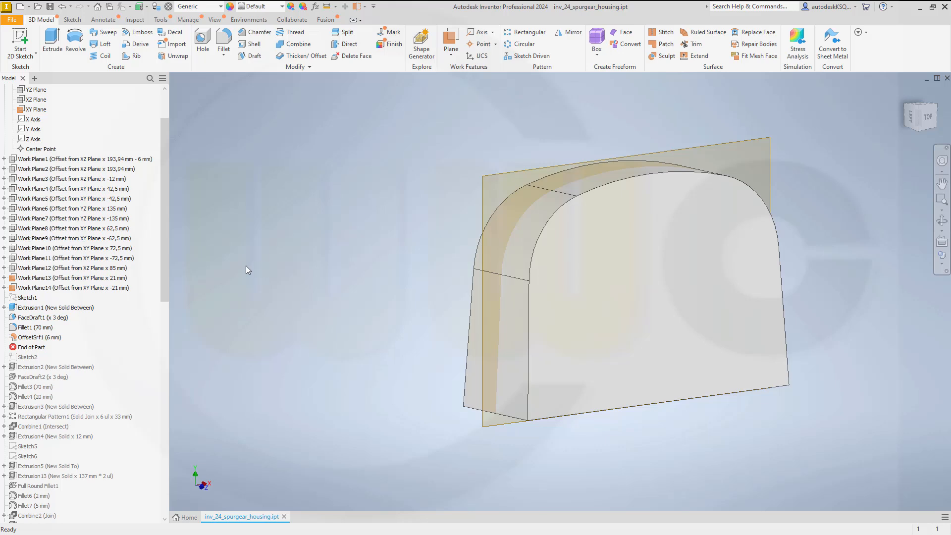
Create an offset surface from the body's flat bottom face, directed inward with a distance of 1 mm.
click(40, 337)
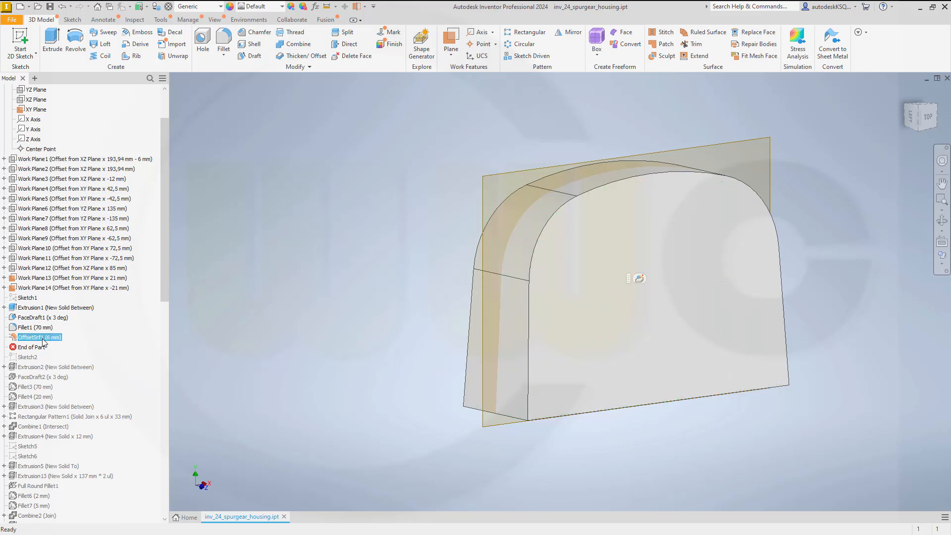
click(188, 320)
shift+middle_drag(299, 314, 282, 270)
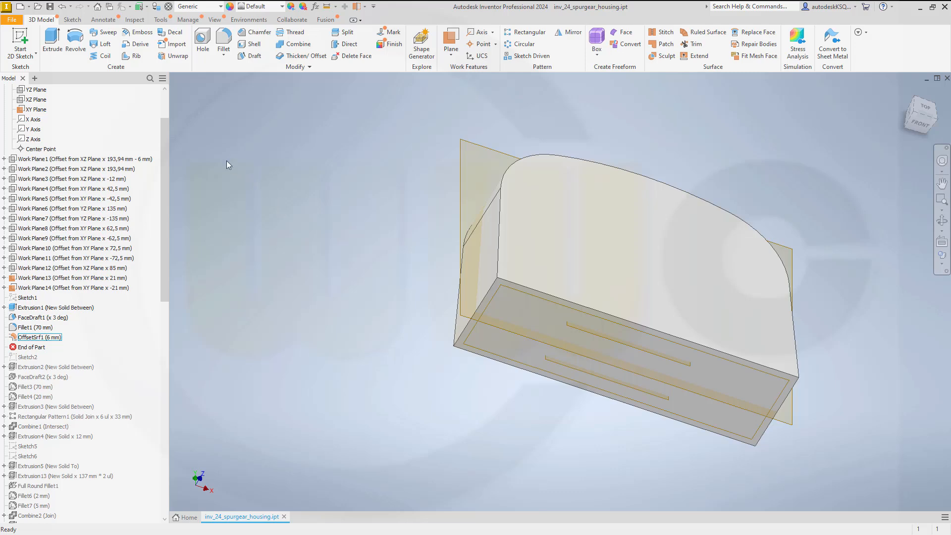
click(306, 56)
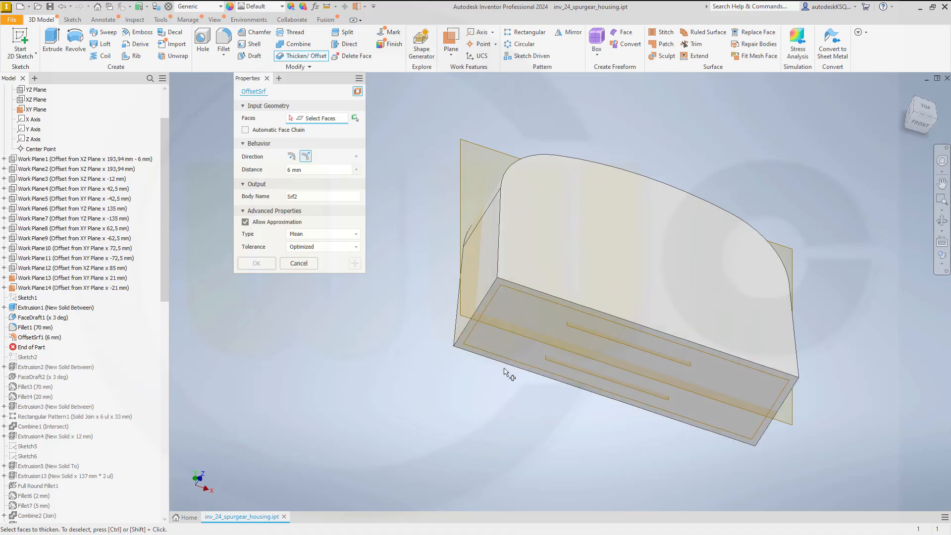
scroll(505, 372, up, 5)
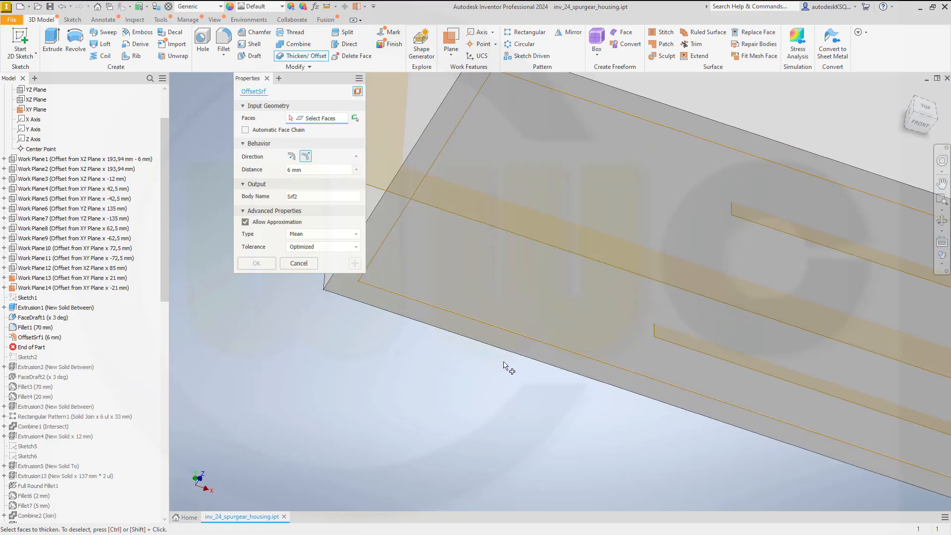
click(381, 231)
shift+middle_drag(336, 315, 321, 354)
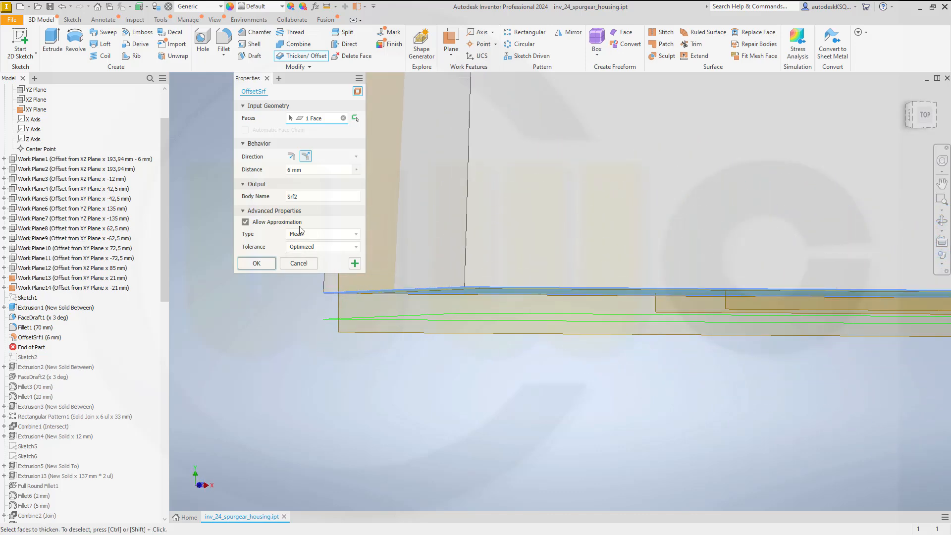
click(291, 156)
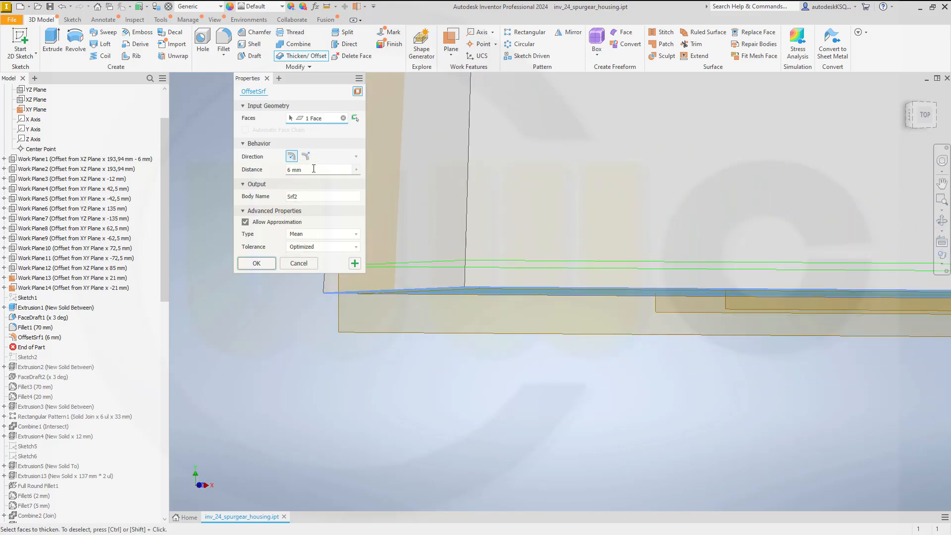
click(314, 169)
text(1)
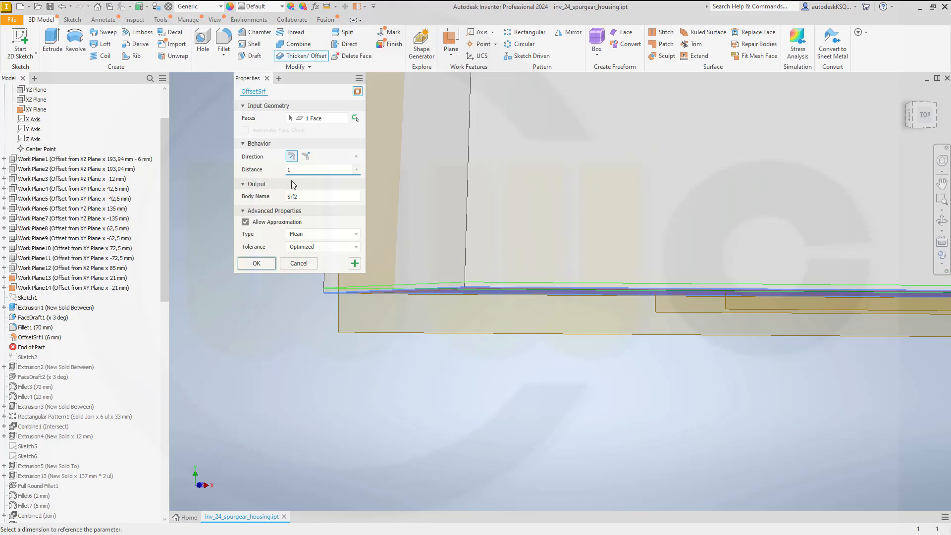
click(257, 263)
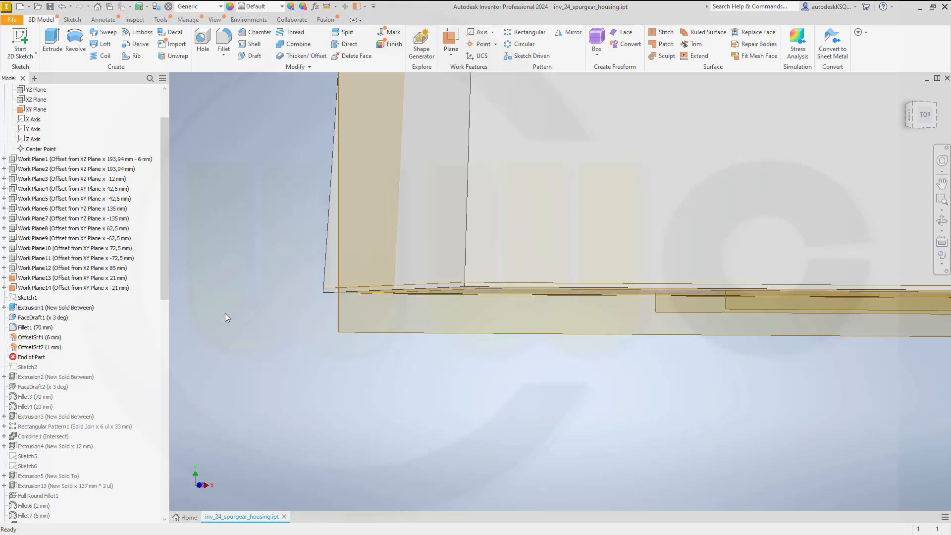
Hide the Solid1 body and the XY origin plane so only the offset surfaces and remaining work planes show.
scroll(224, 317, down, 5)
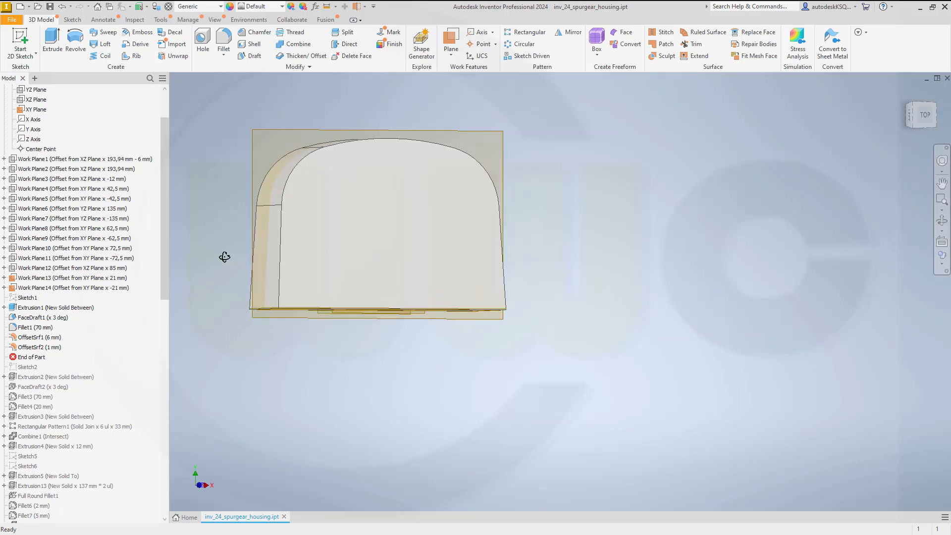
shift+middle_drag(223, 256, 236, 259)
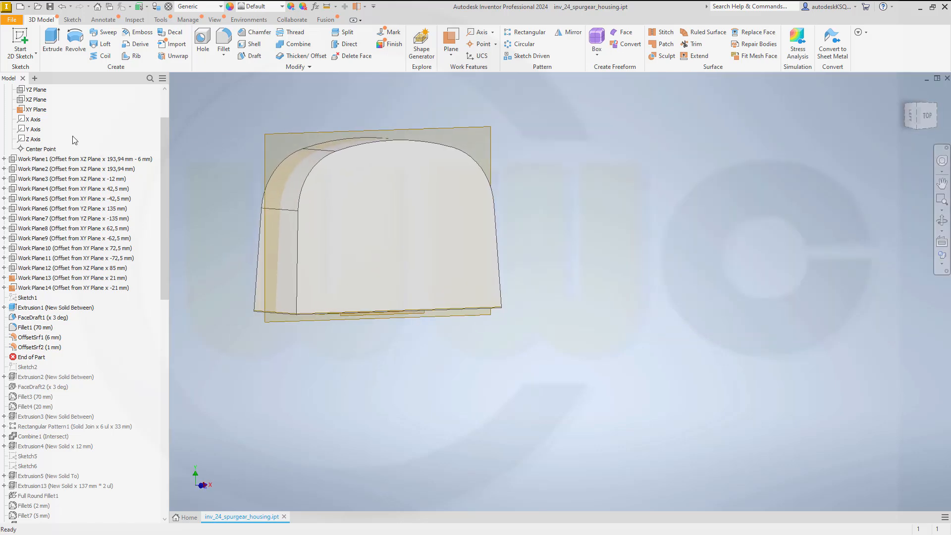
scroll(76, 137, up, 3)
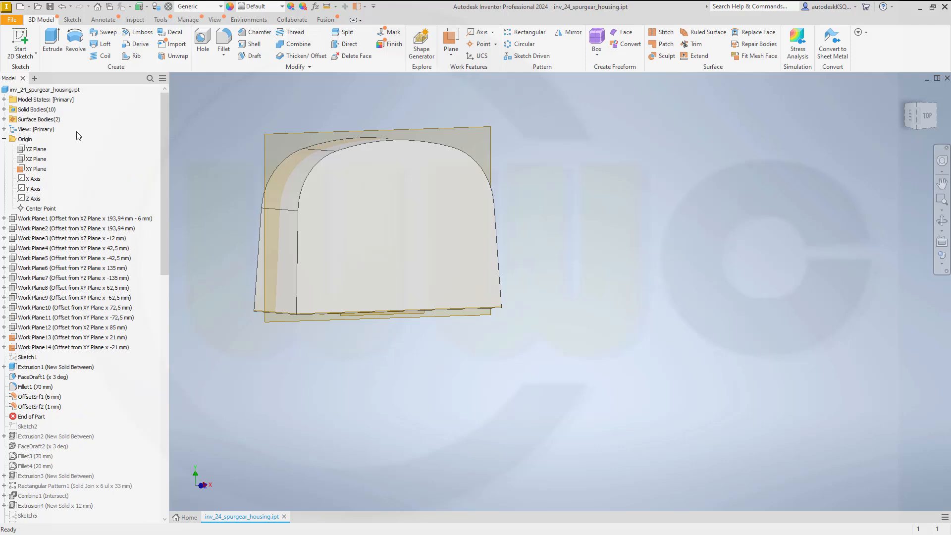
click(5, 109)
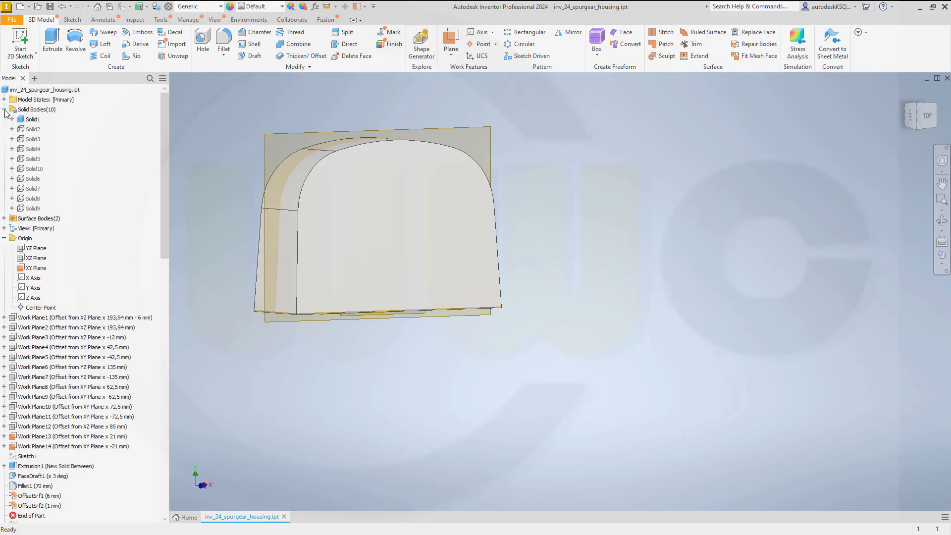
right_click(38, 120)
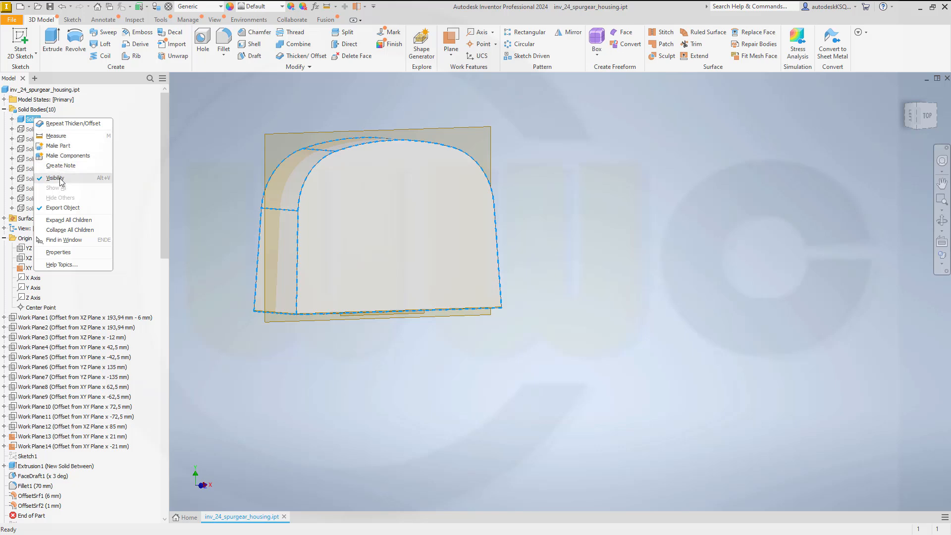
click(86, 177)
mouse_move(198, 218)
shift+middle_down()
mouse_move(263, 223)
mouse_move(206, 217)
shift+middle_up()
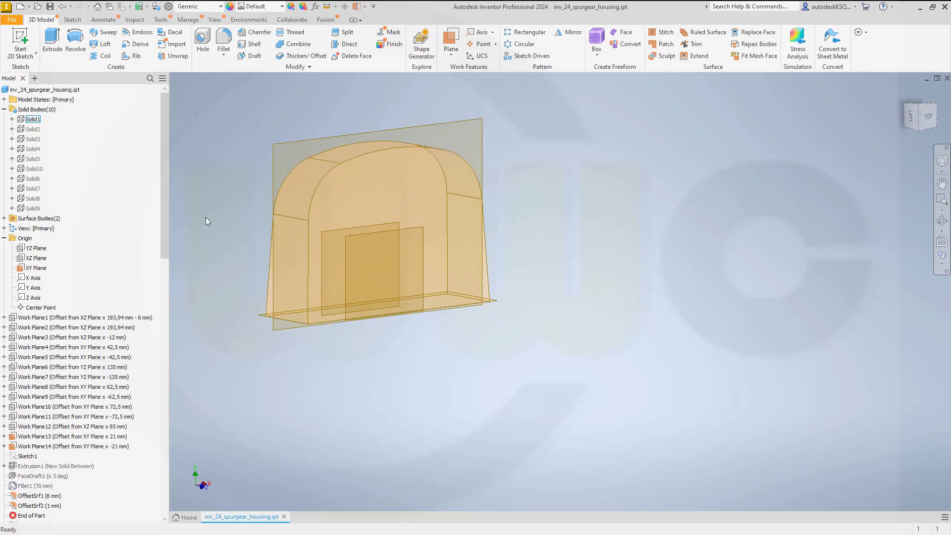
right_click(42, 268)
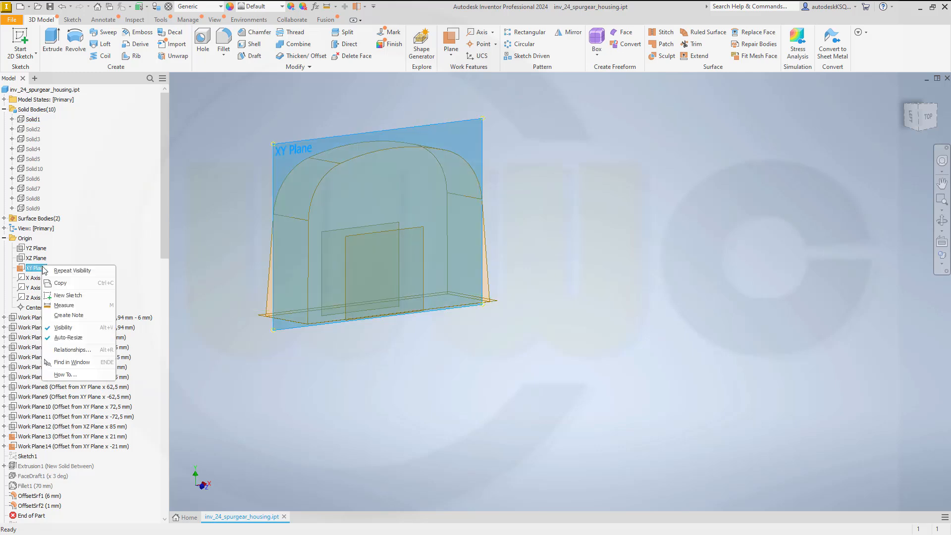
click(63, 327)
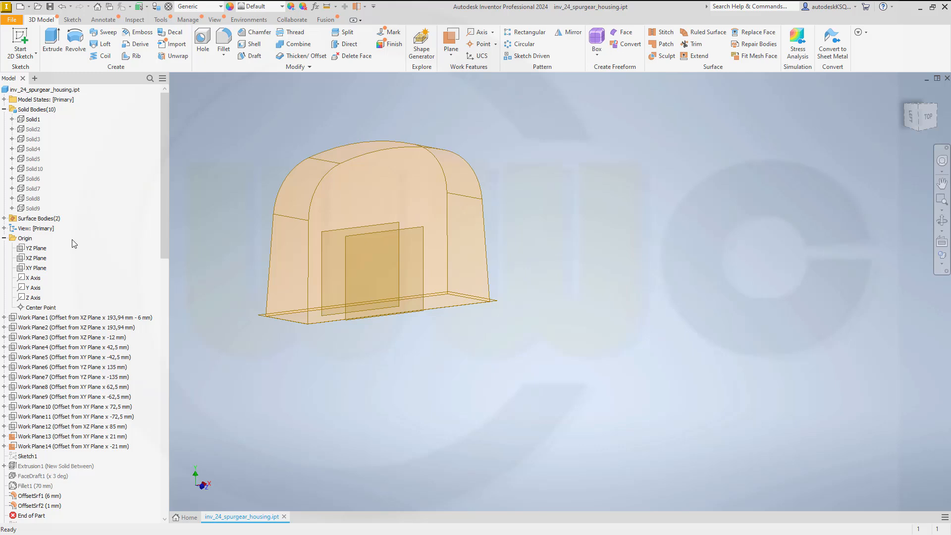
Turn off translucency for both surface bodies, Srf1 and Srf2.
click(3, 218)
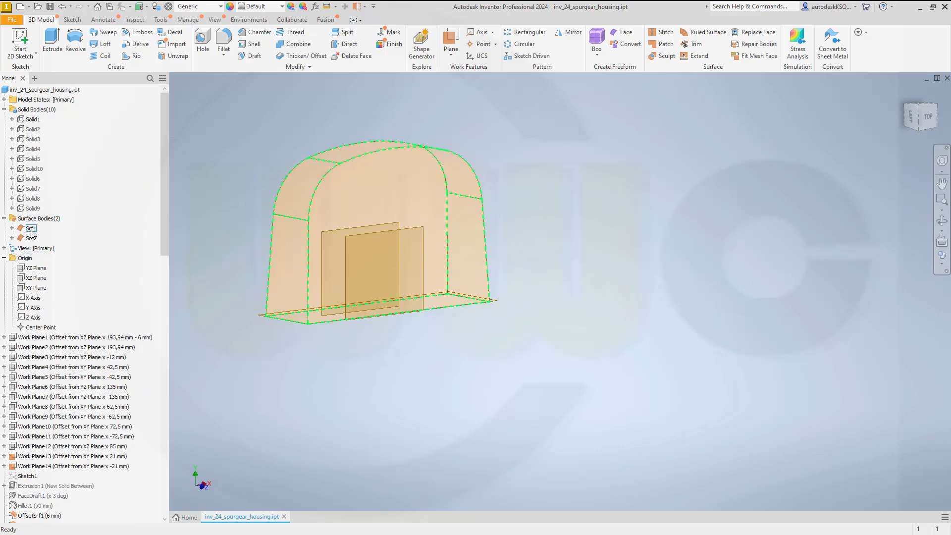
click(30, 229)
ctrl+click(32, 238)
right_click(33, 238)
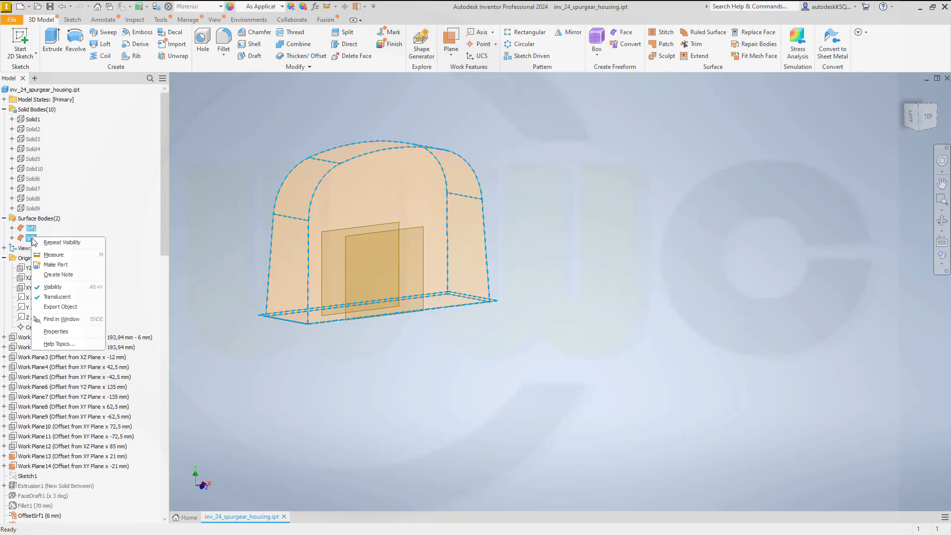
click(78, 301)
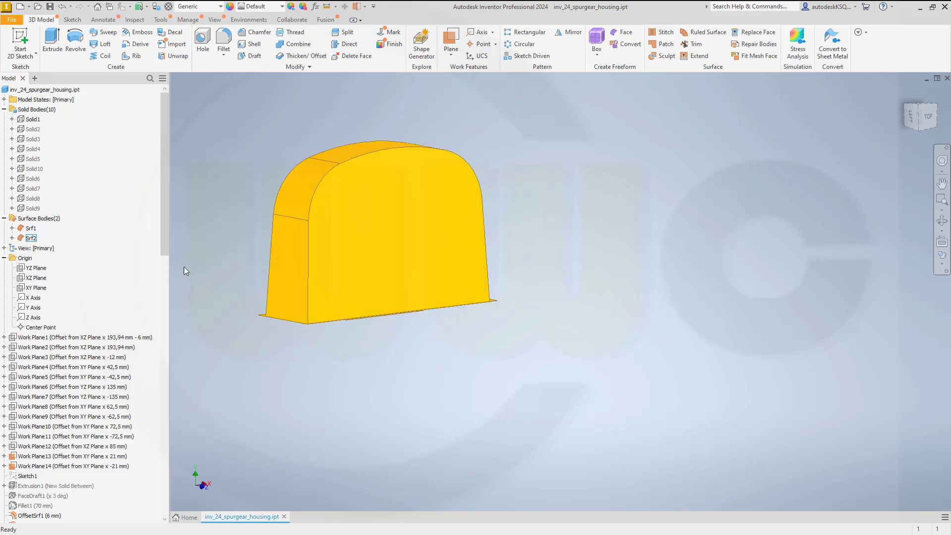
Trim the flat bottom offset surface with the housing-shaped offset surface as cutting tool, removing the rim outside it.
mouse_move(219, 257)
middle_down()
mouse_move(311, 300)
mouse_move(299, 223)
mouse_move(276, 249)
mouse_move(278, 266)
mouse_move(356, 226)
middle_up()
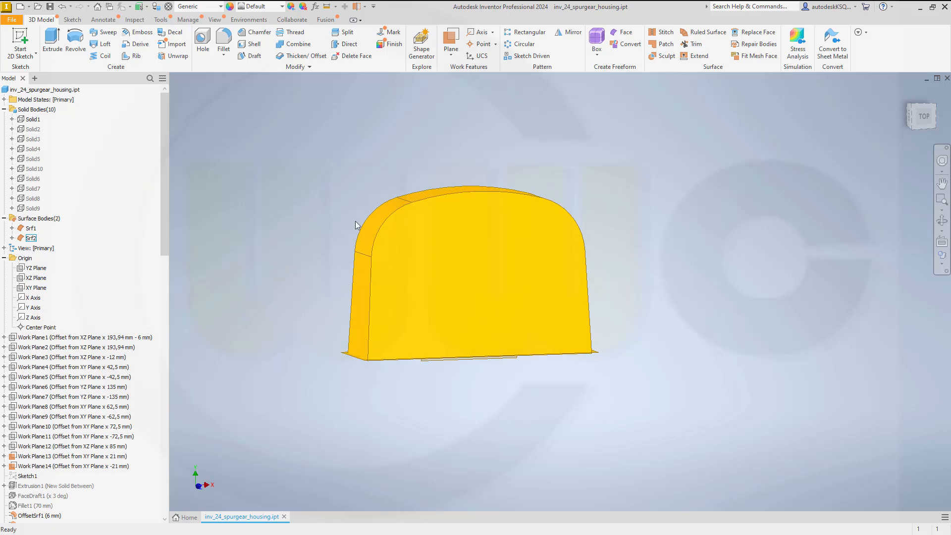
click(693, 46)
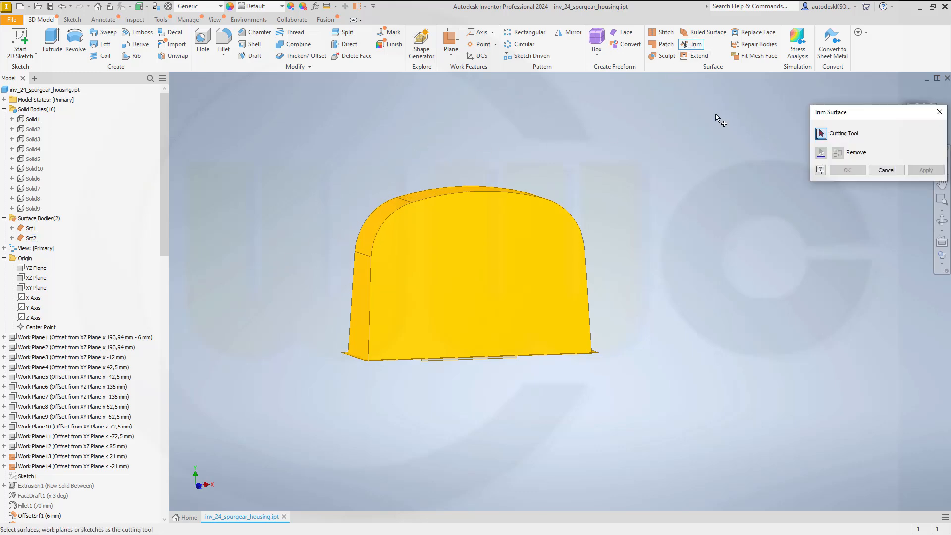
click(510, 254)
shift+middle_drag(463, 382, 359, 322)
scroll(358, 319, up, 5)
click(296, 287)
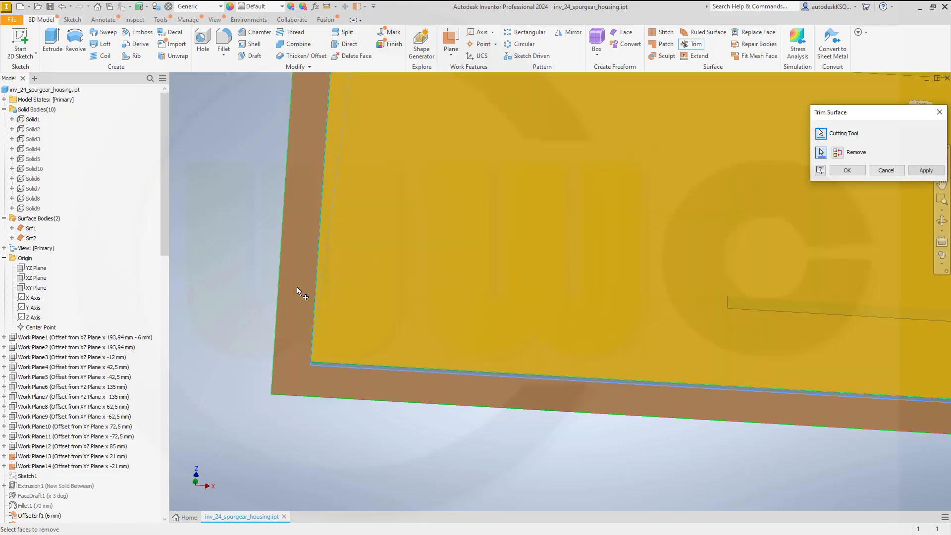
scroll(299, 289, down, 6)
shift+middle_drag(655, 288, 684, 295)
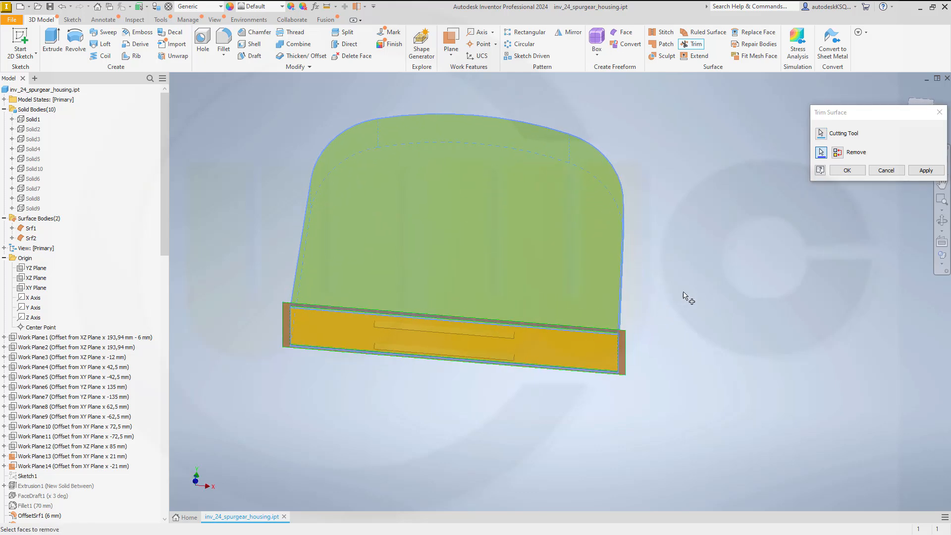
click(846, 170)
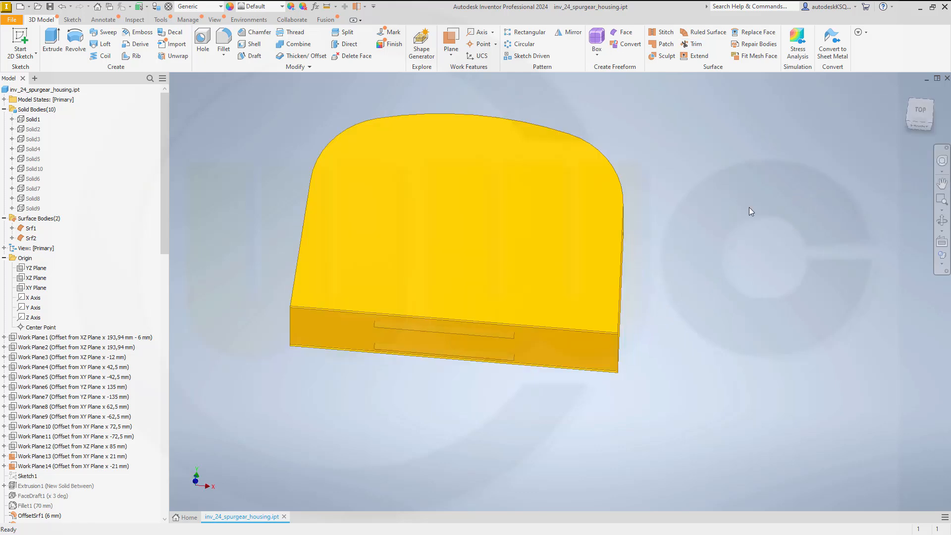
Trim the housing-shaped offset surface with the flat bottom surface as cutting tool, removing the narrow strip below it.
scroll(669, 262, up, 3)
scroll(670, 263, down, 3)
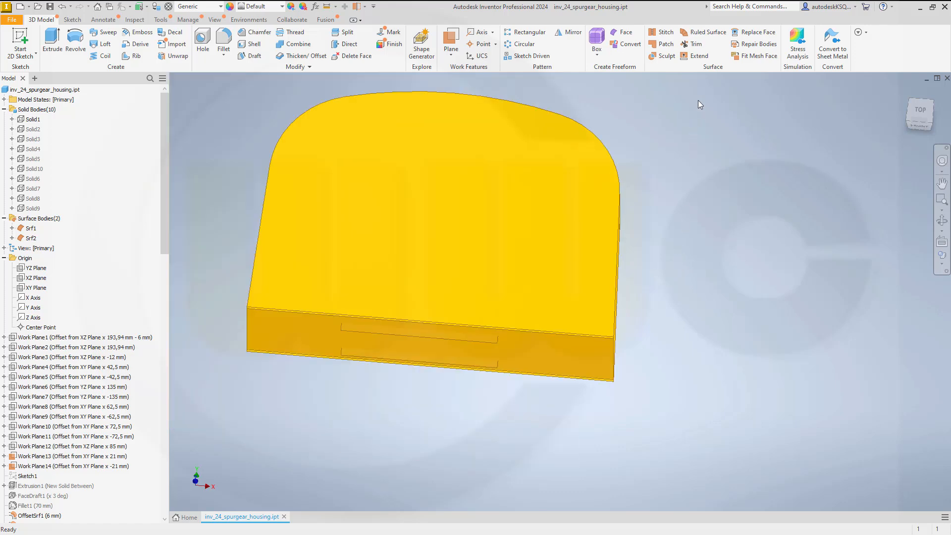
click(696, 43)
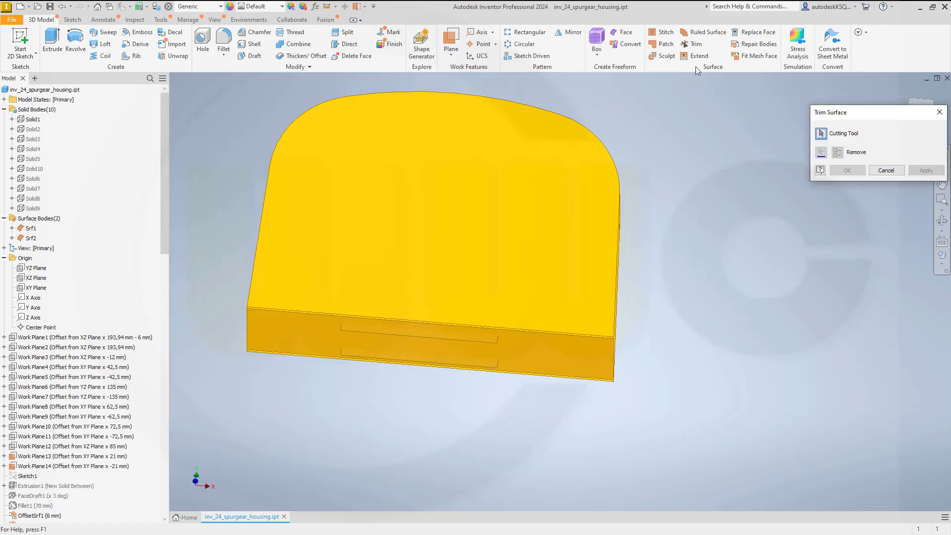
click(288, 341)
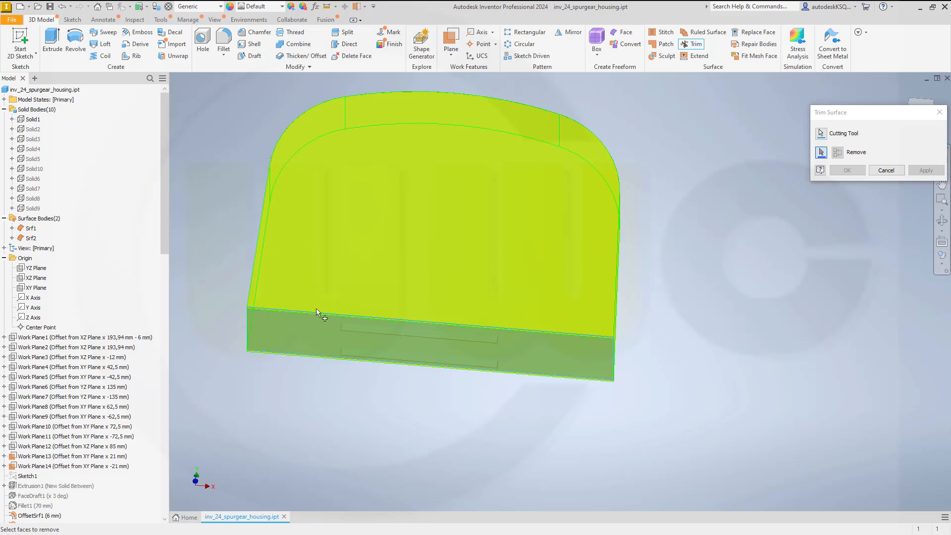
scroll(219, 328, up, 4)
shift+middle_drag(322, 354, 301, 351)
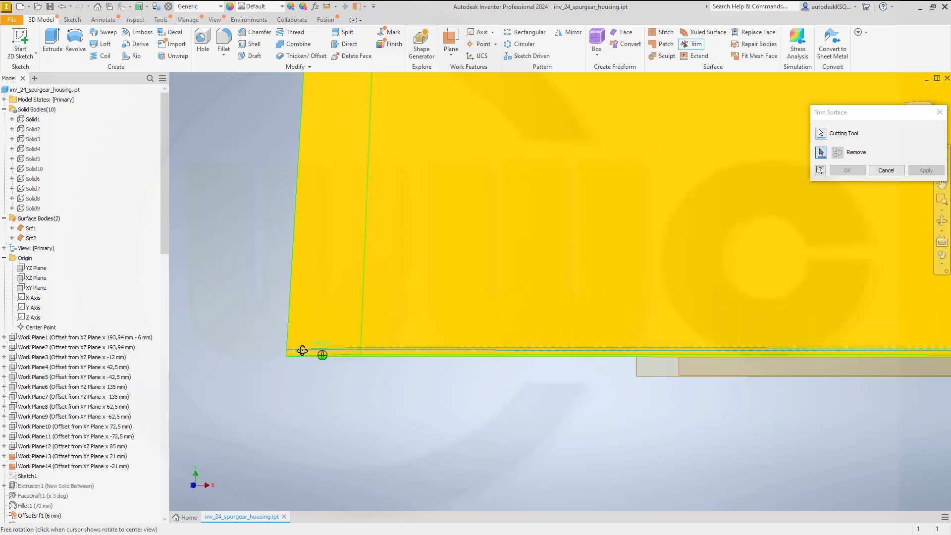
scroll(295, 366, up, 3)
click(298, 321)
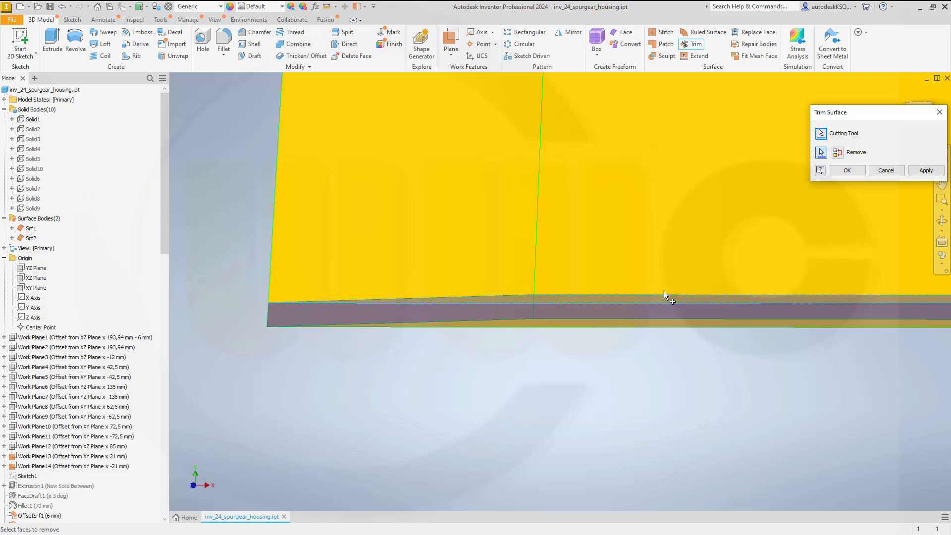
click(847, 170)
mouse_move(780, 174)
shift+middle_down()
mouse_move(659, 216)
mouse_move(609, 207)
mouse_move(538, 267)
mouse_move(505, 248)
shift+middle_up()
scroll(619, 212, up, 5)
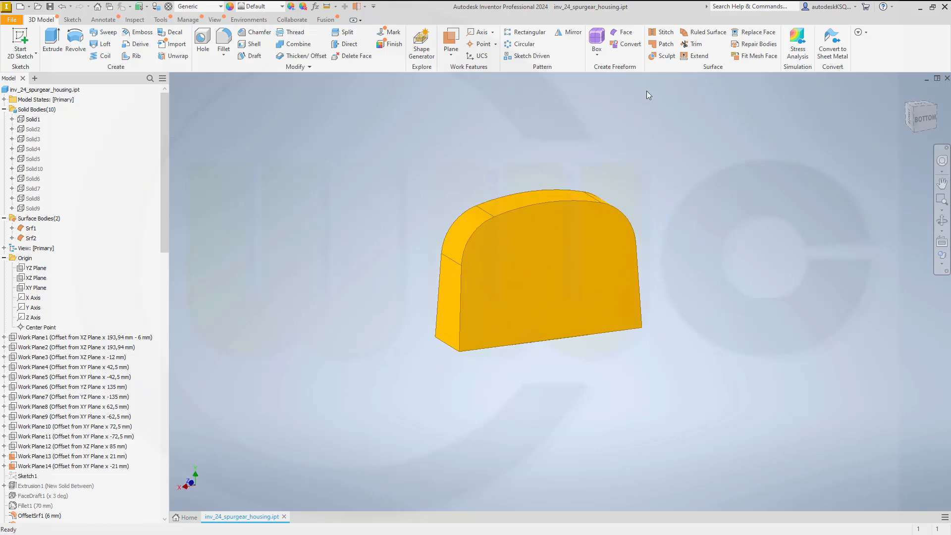
click(667, 46)
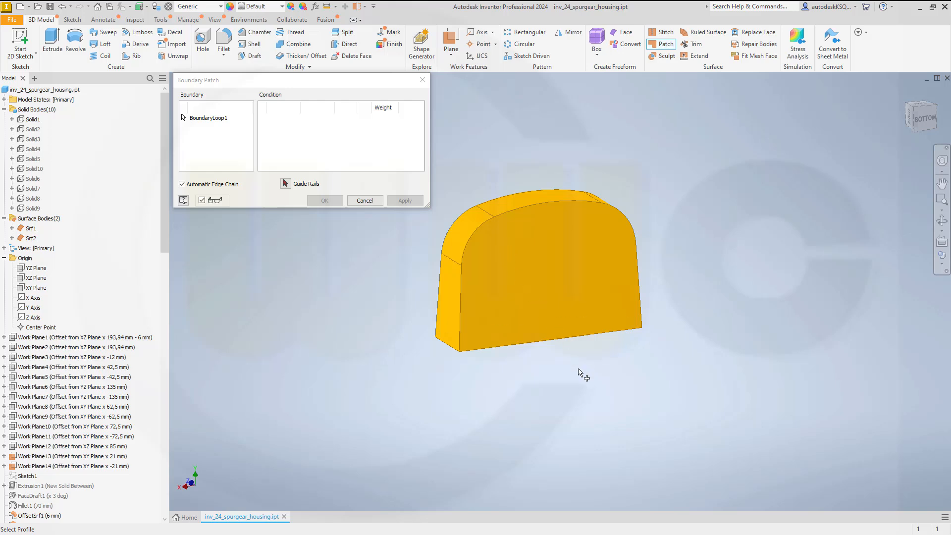
mouse_move(580, 375)
shift+middle_down()
mouse_move(586, 331)
mouse_move(504, 316)
shift+middle_up()
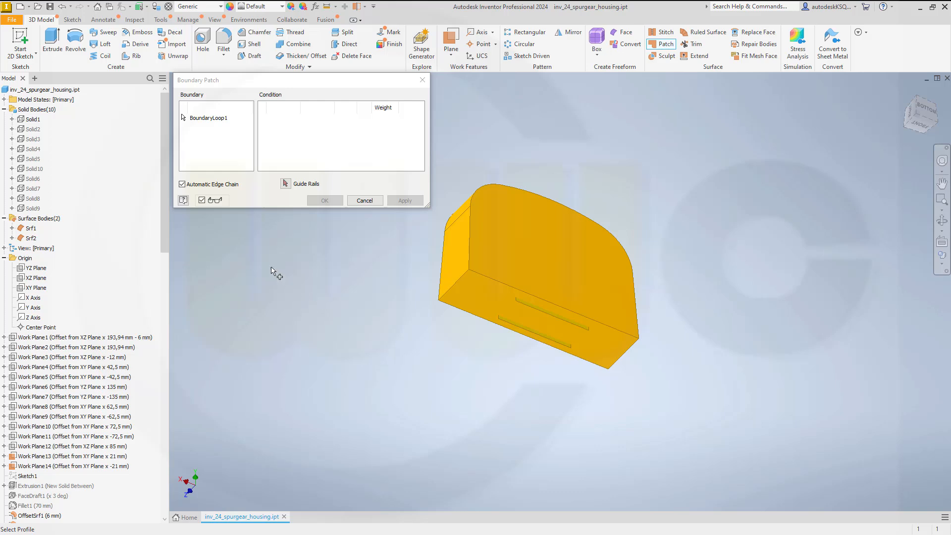
click(28, 230)
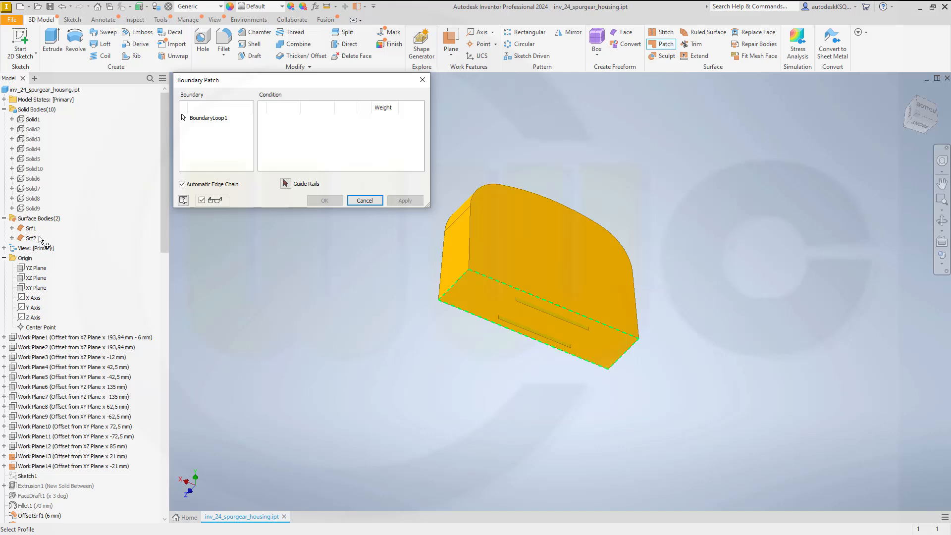
click(261, 286)
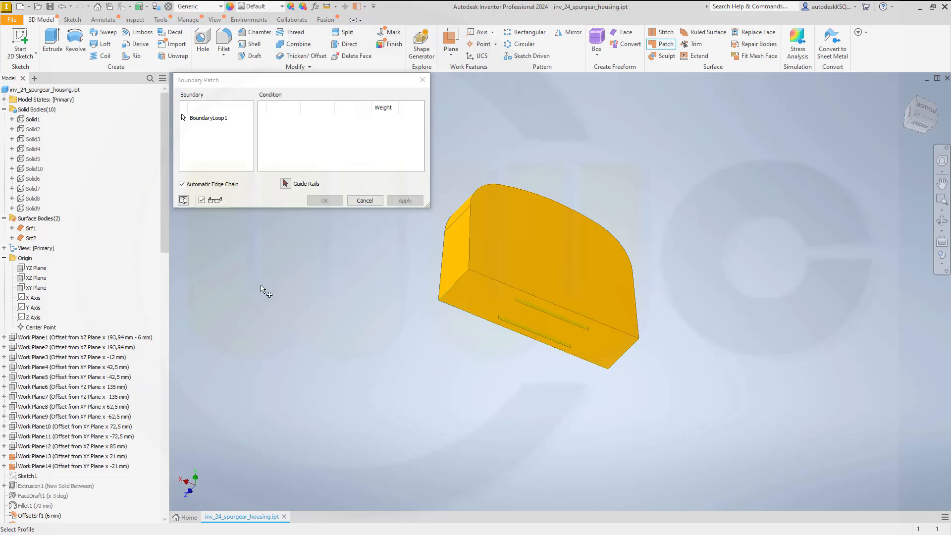
click(371, 201)
Stitch the housing-shaped offset surface and the flat bottom surface together into a solid body.
click(31, 229)
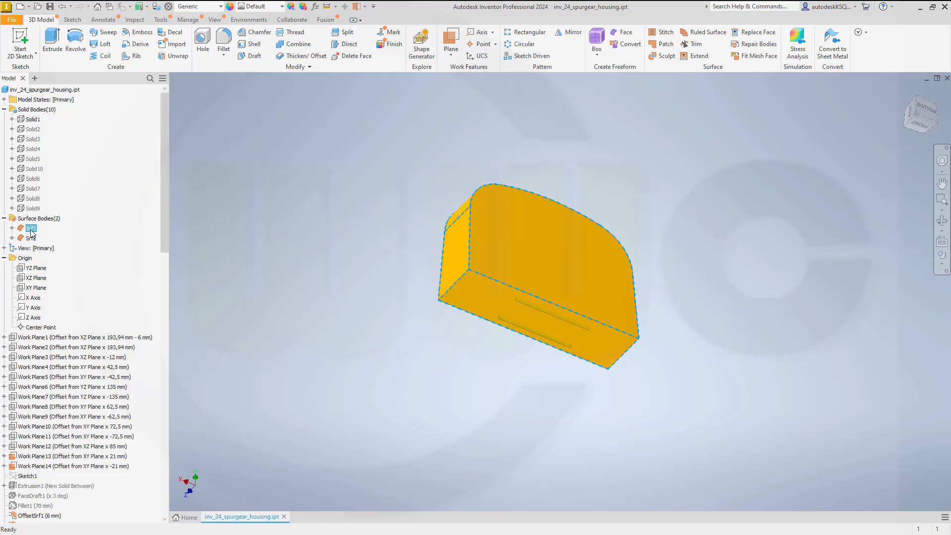
click(31, 237)
scroll(451, 287, down, 5)
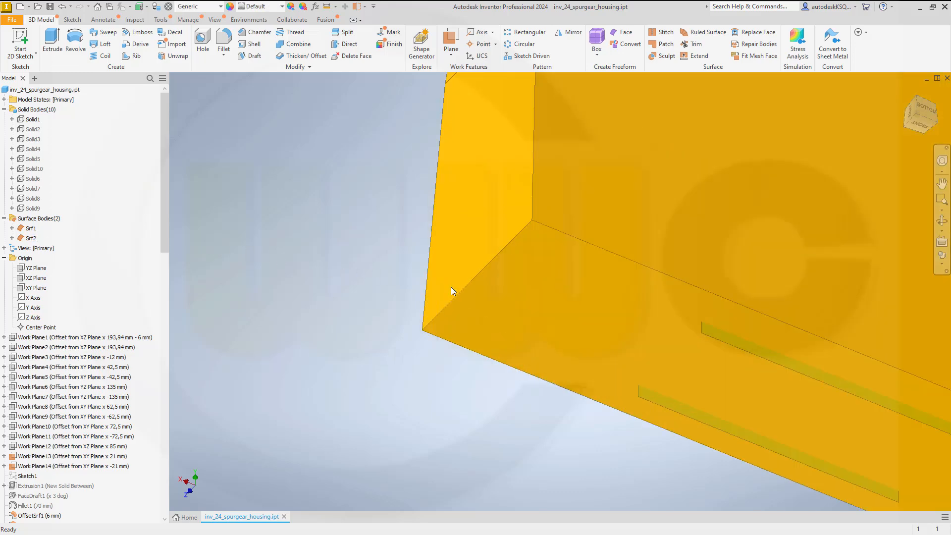
scroll(450, 286, up, 4)
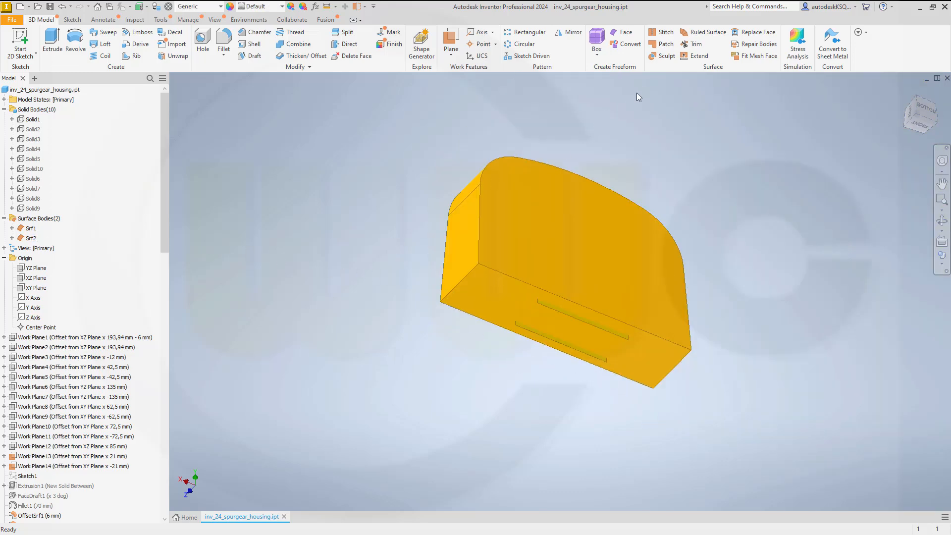
click(663, 32)
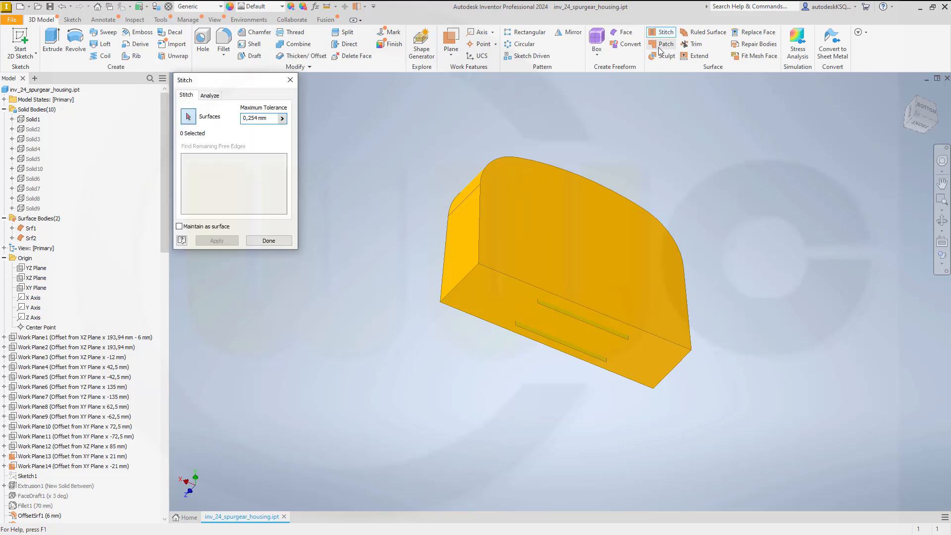
click(523, 226)
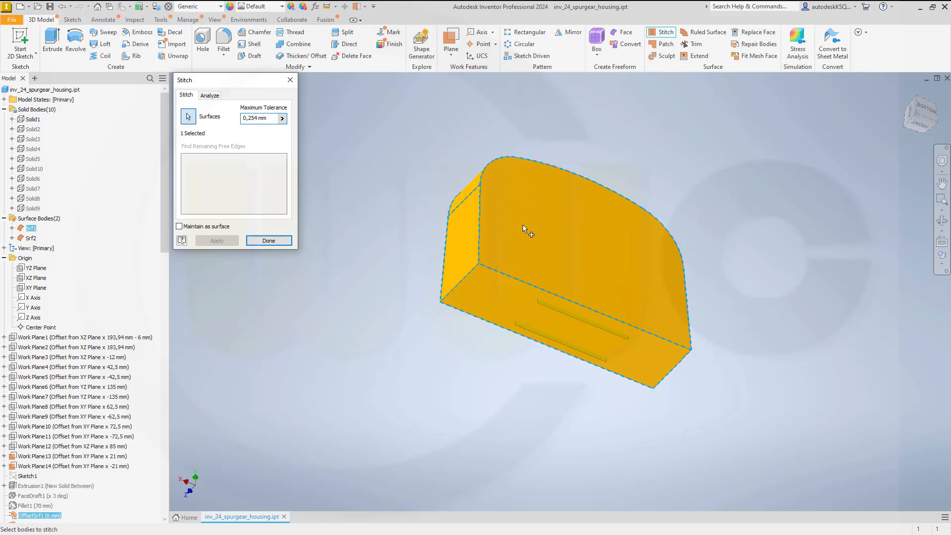
click(495, 293)
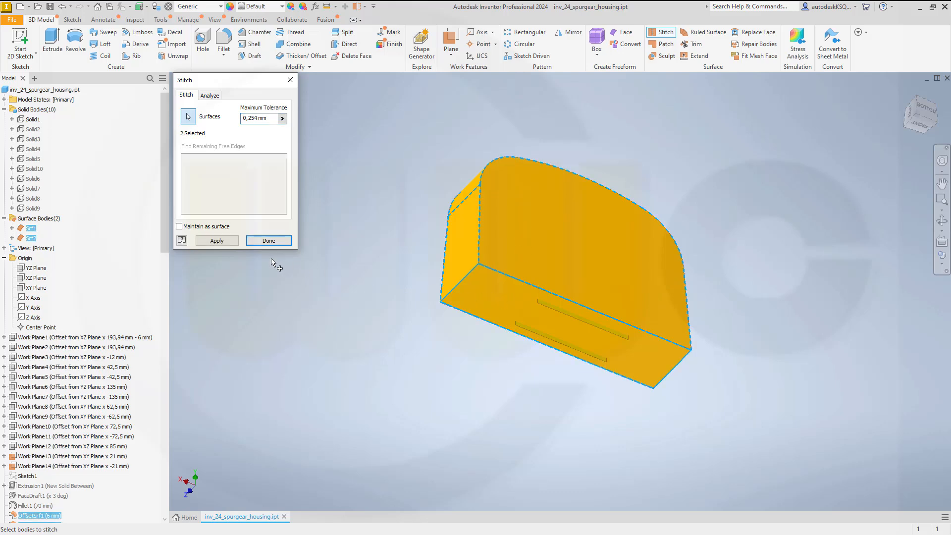
click(217, 240)
click(269, 241)
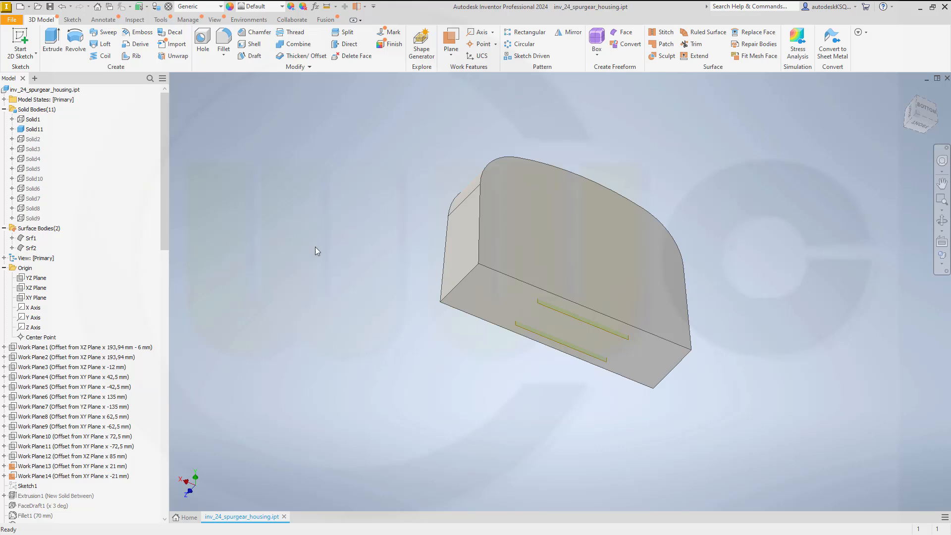
Move the End of Part marker below Fillet32, the last feature in the model history.
mouse_move(322, 268)
shift+middle_down()
mouse_move(342, 323)
mouse_move(409, 317)
mouse_move(347, 297)
shift+middle_up()
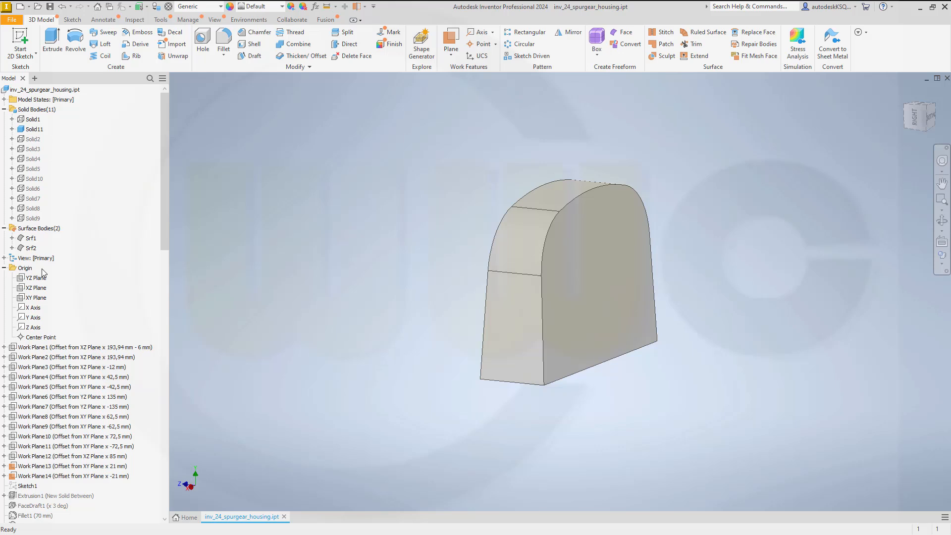
click(5, 267)
click(4, 229)
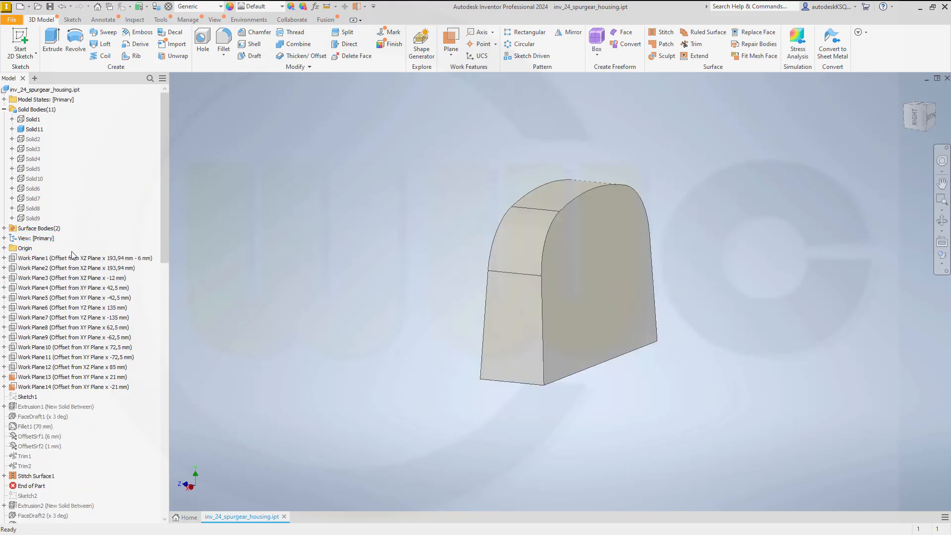
scroll(72, 255, down, 20)
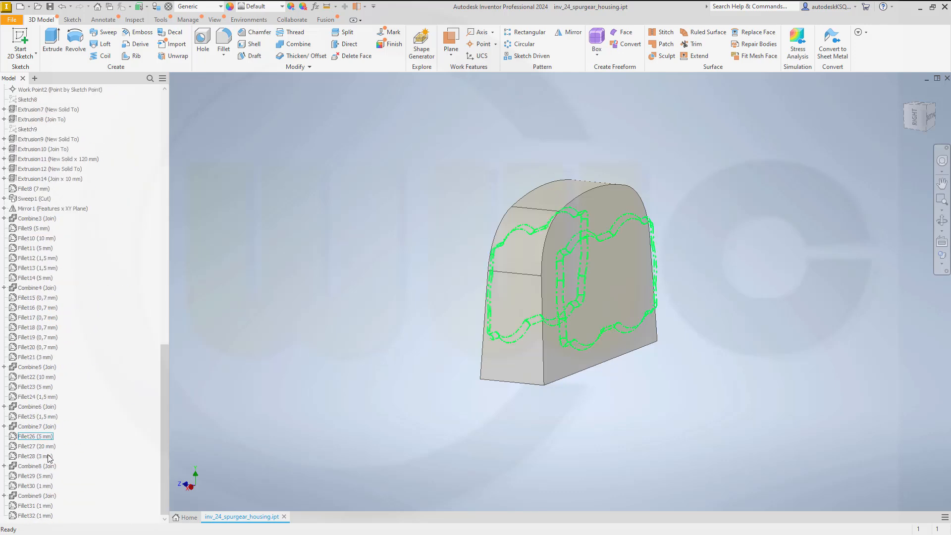
right_click(40, 516)
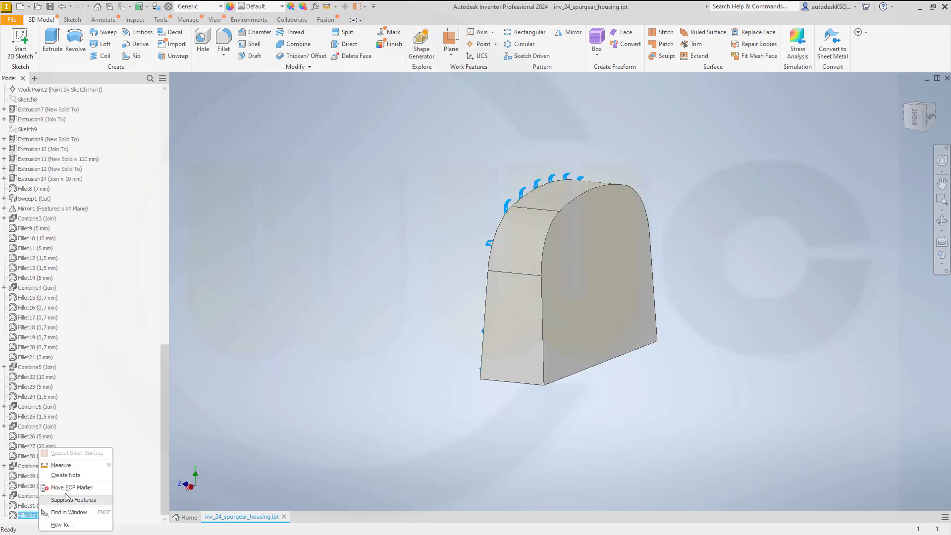
click(71, 487)
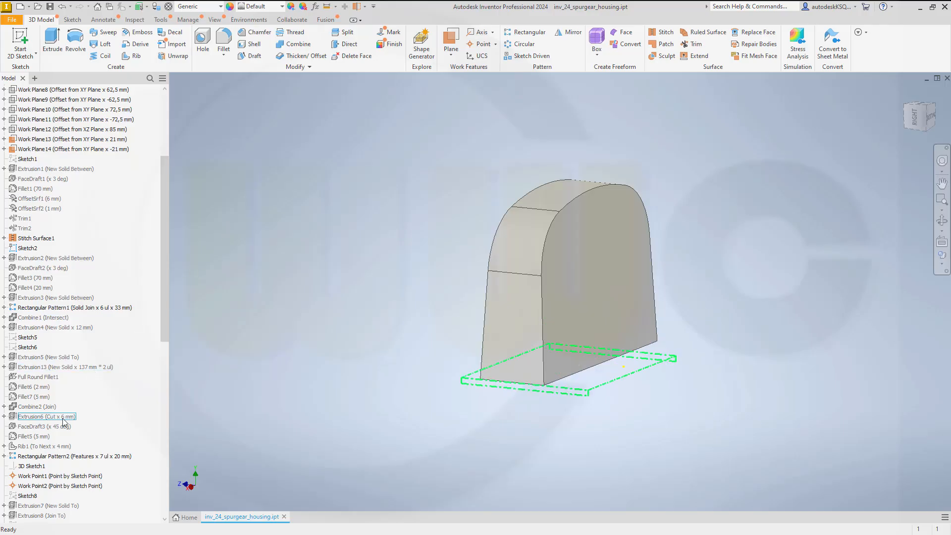
Copy Sketch8, which contains one of the 112 mm circles, and paste it onto the XY origin plane.
scroll(59, 446, down, 1)
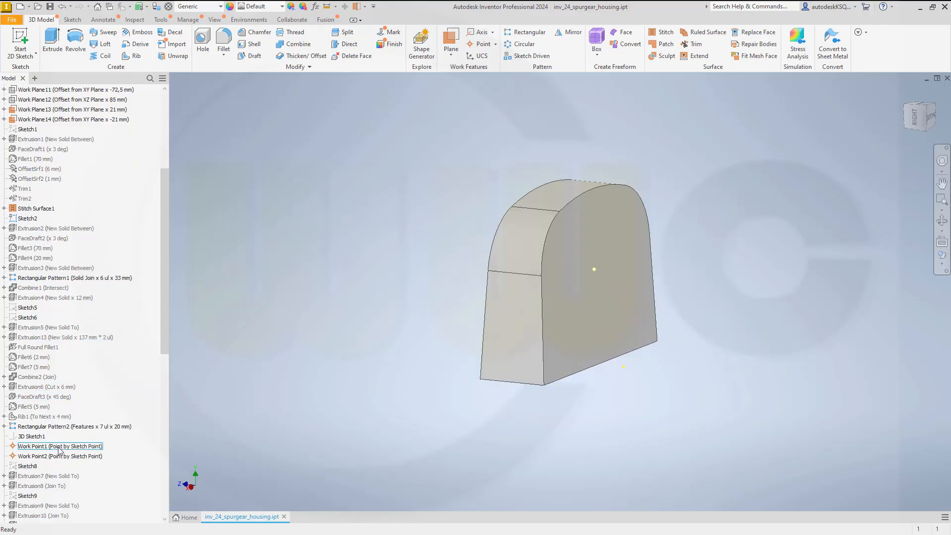
click(32, 467)
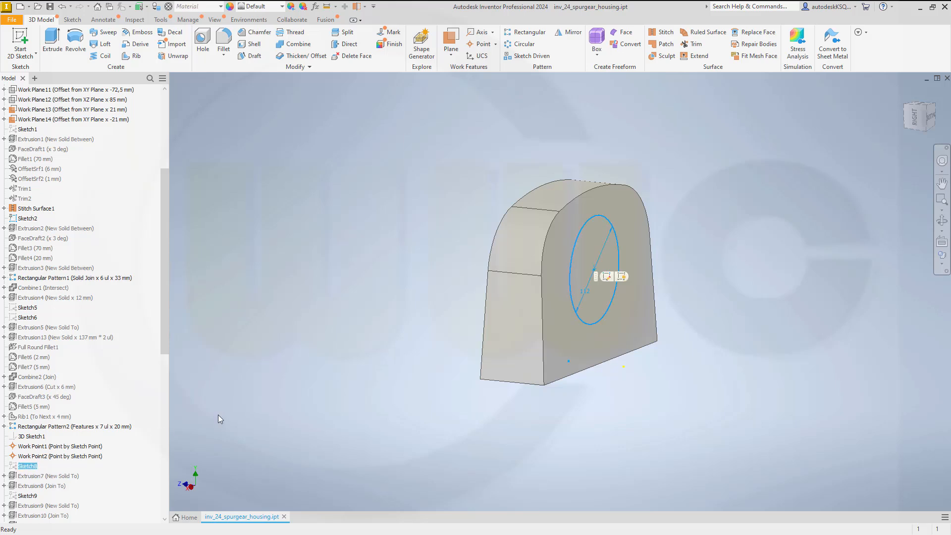
shift+middle_drag(218, 419, 191, 424)
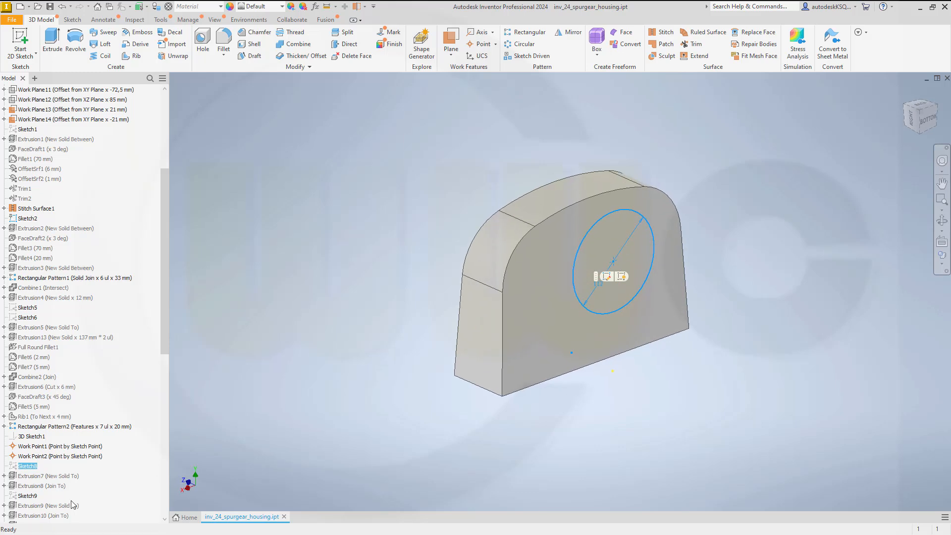
shift+click(32, 497)
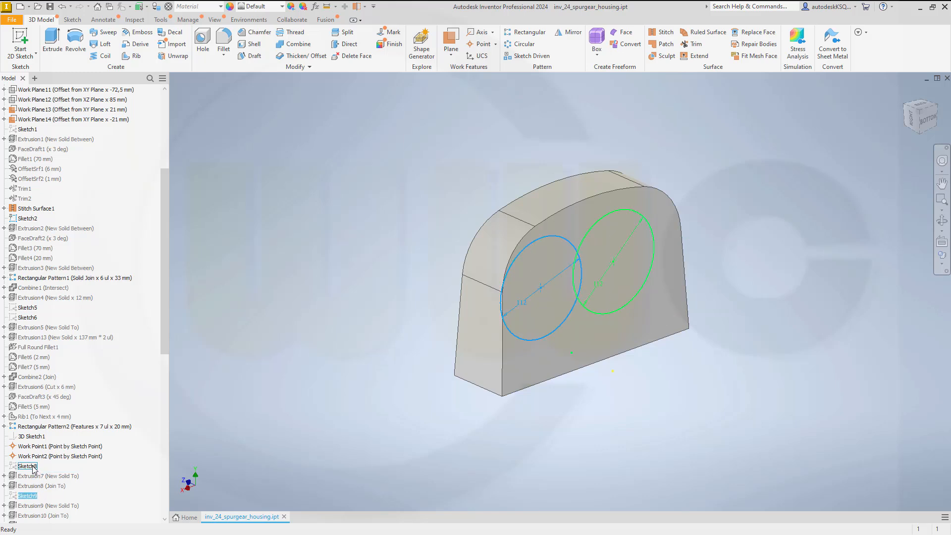
click(32, 468)
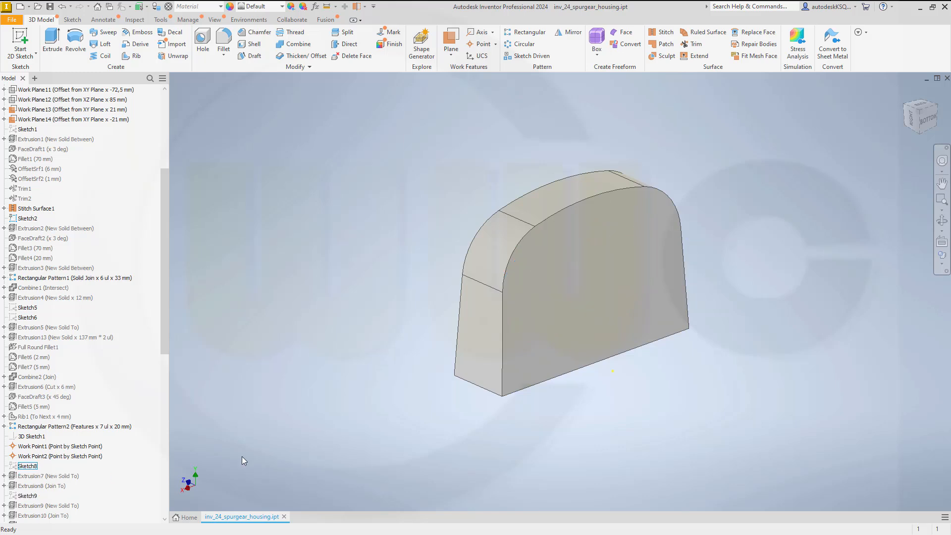
right_click(33, 468)
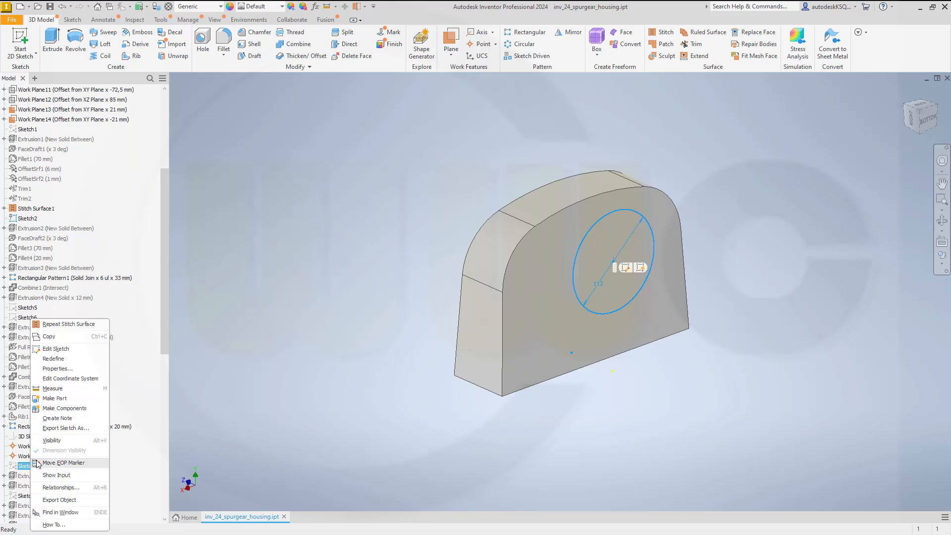
click(58, 337)
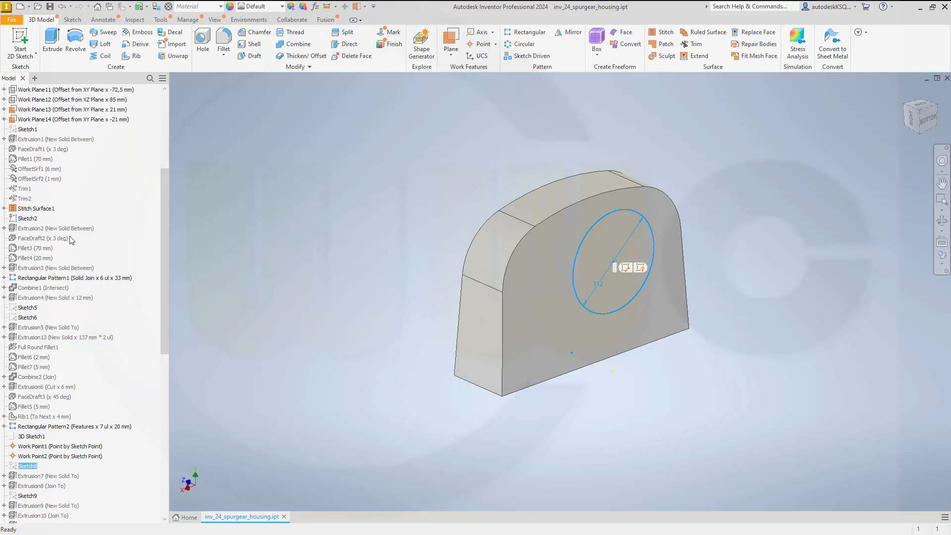
scroll(84, 198, up, 5)
scroll(84, 196, up, 1)
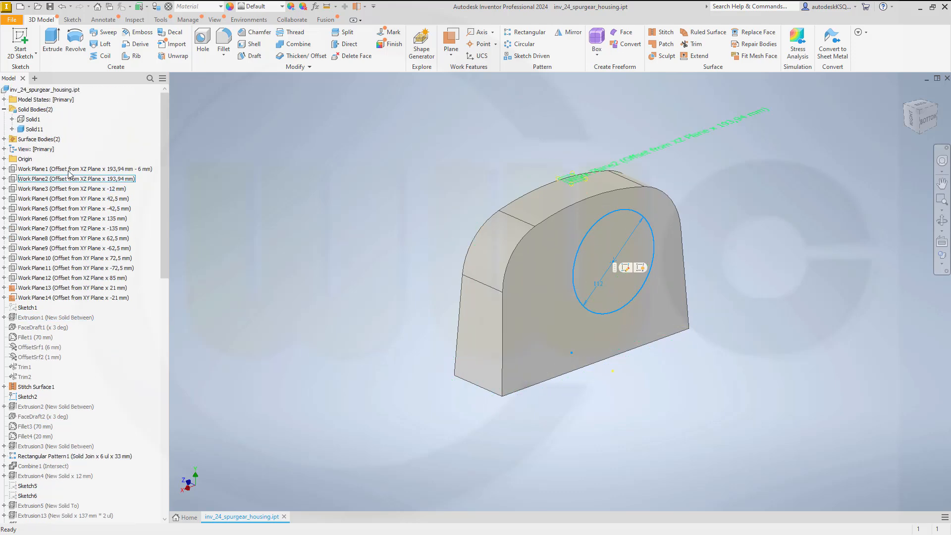
click(5, 159)
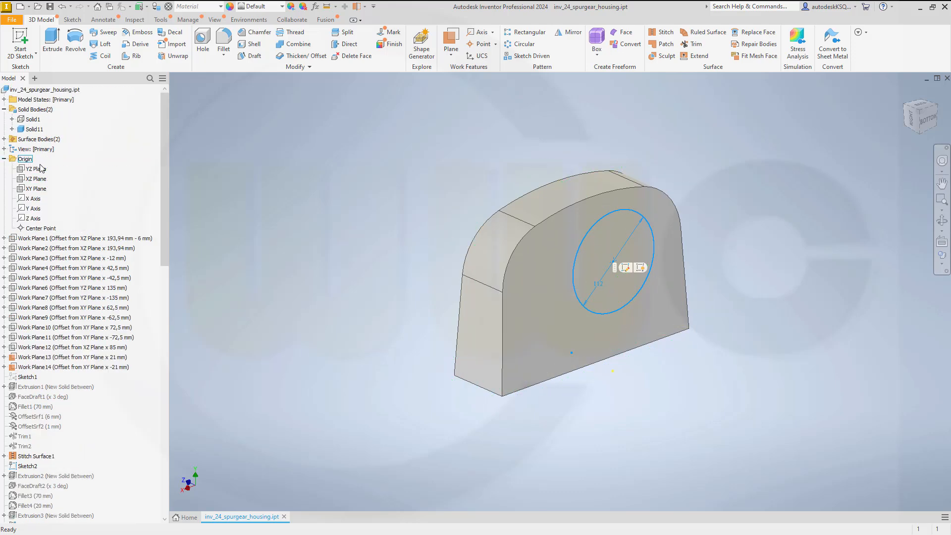
right_click(36, 191)
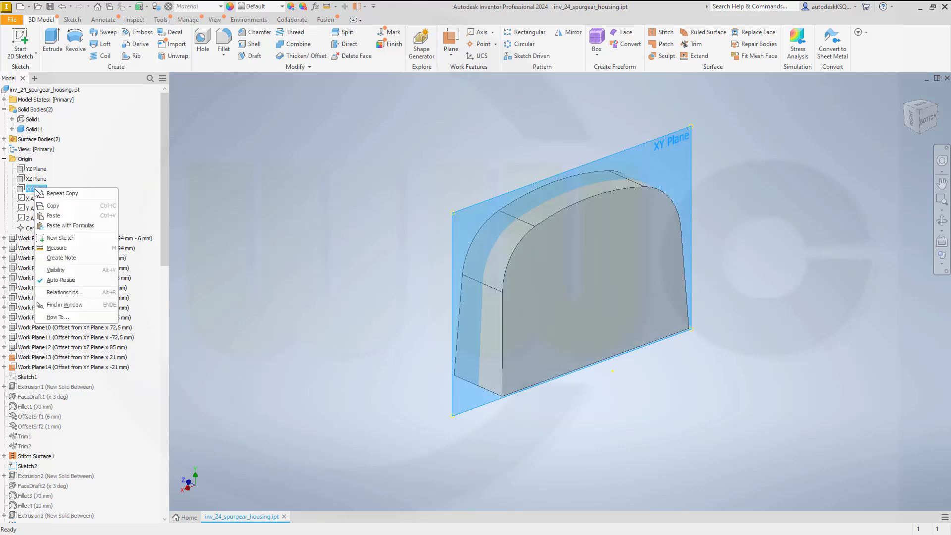
click(53, 216)
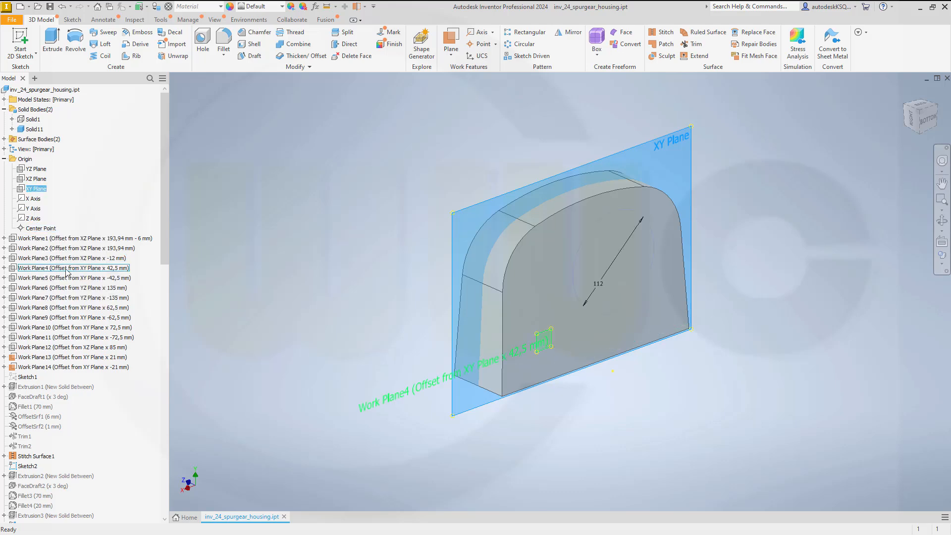
Copy Sketch9, which contains the other 112 mm circle, and paste it onto the XY origin plane.
scroll(76, 411, down, 2)
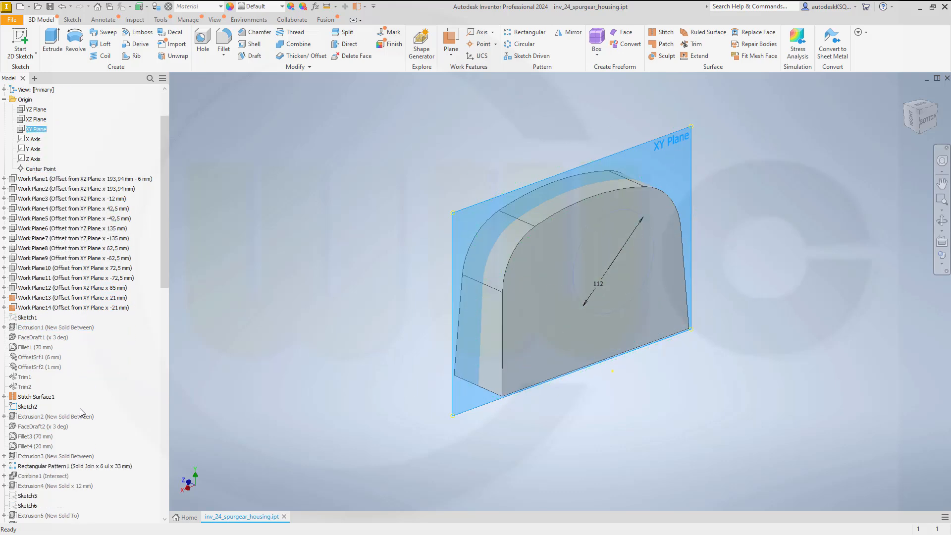
scroll(81, 411, down, 3)
scroll(84, 414, down, 1)
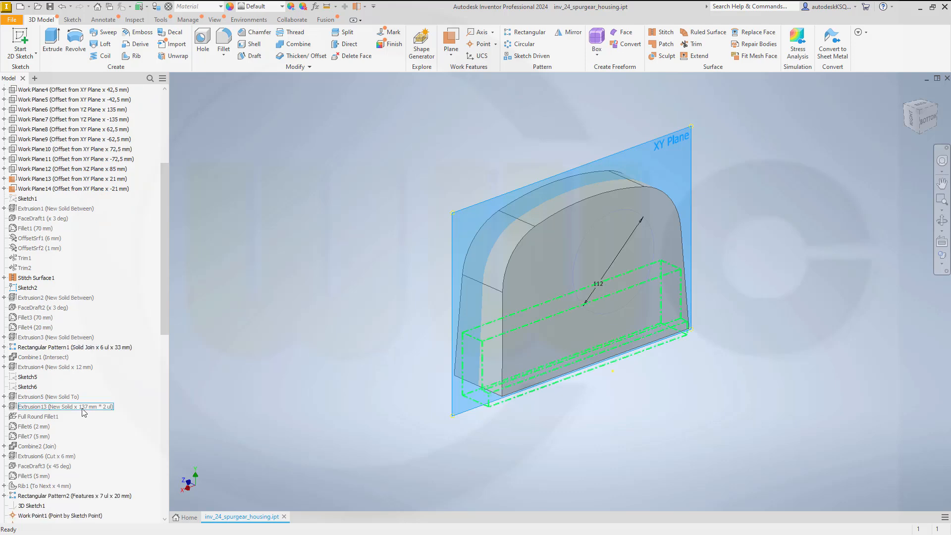
scroll(83, 411, down, 2)
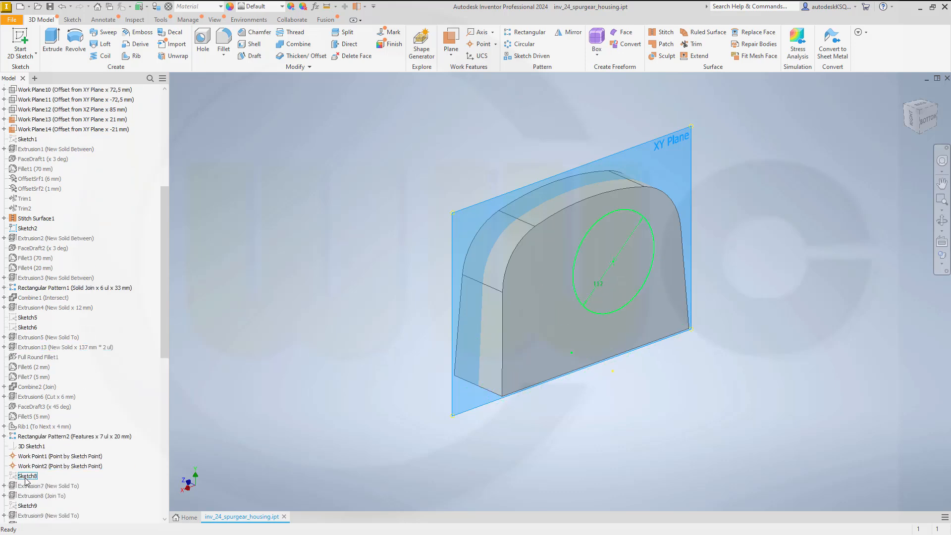
right_click(29, 505)
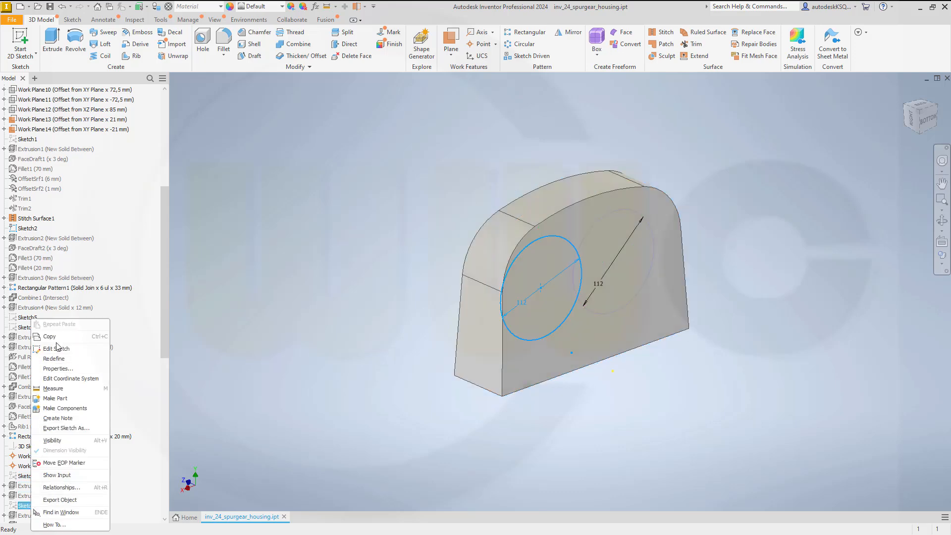
key(Escape)
scroll(86, 279, up, 5)
scroll(87, 279, up, 3)
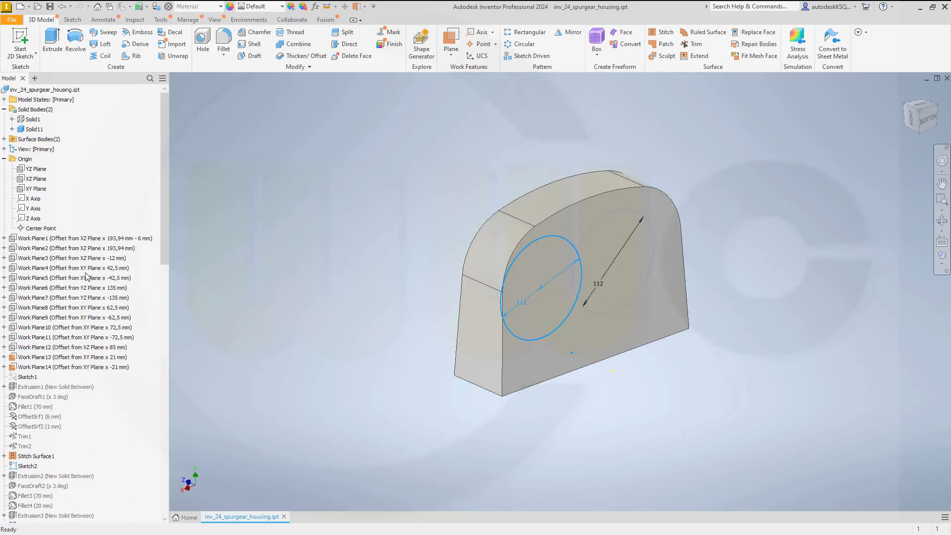
right_click(43, 187)
click(59, 213)
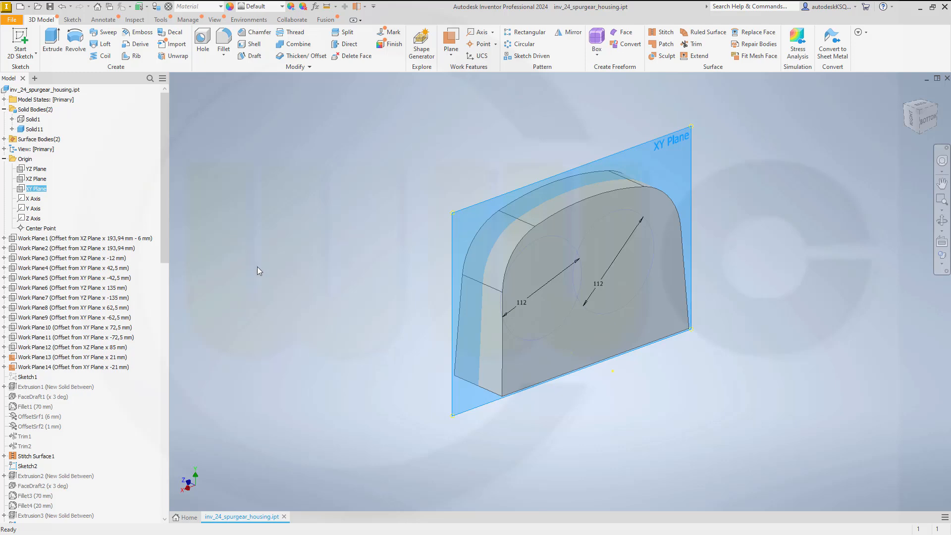
Show the housing body Solid1 temporarily to compare it with the copied circle sketches and hide it again.
scroll(109, 371, down, 13)
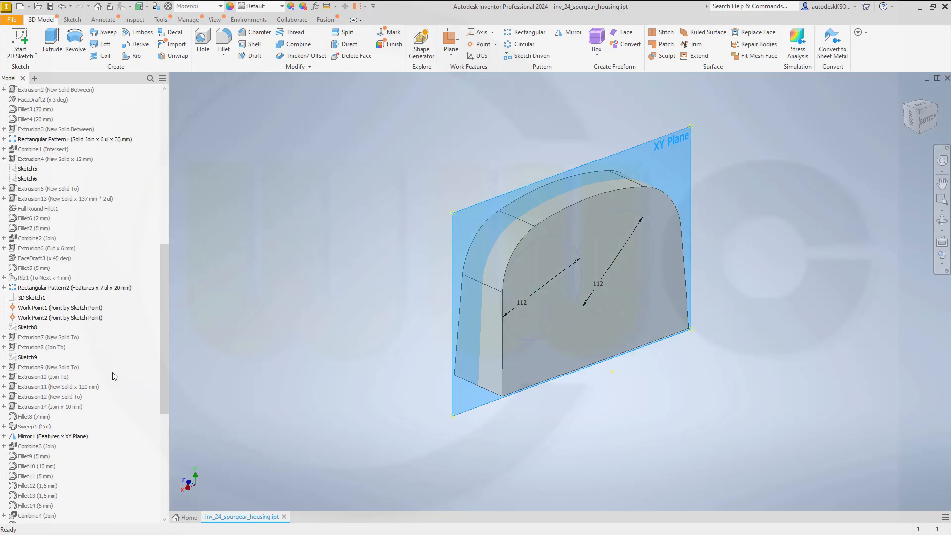
scroll(115, 379, down, 9)
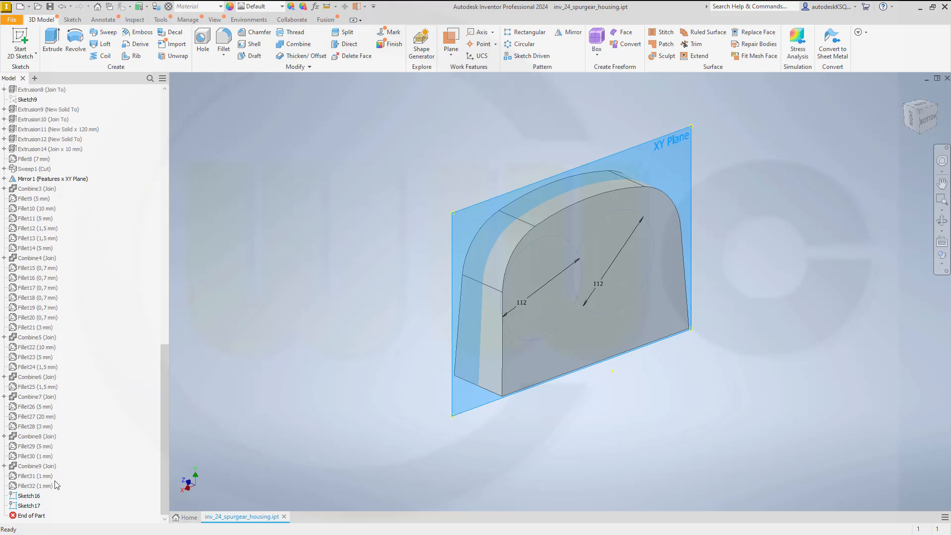
scroll(74, 361, up, 13)
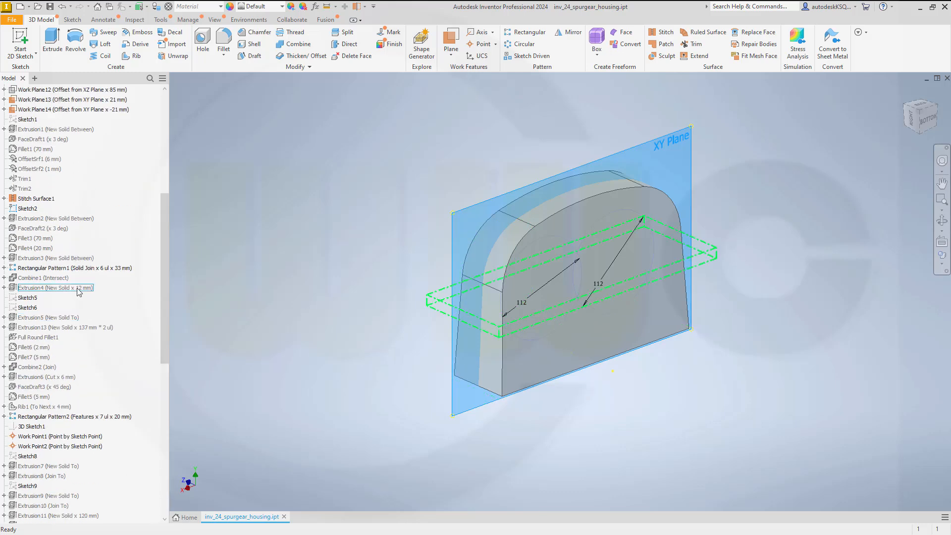
scroll(78, 291, up, 4)
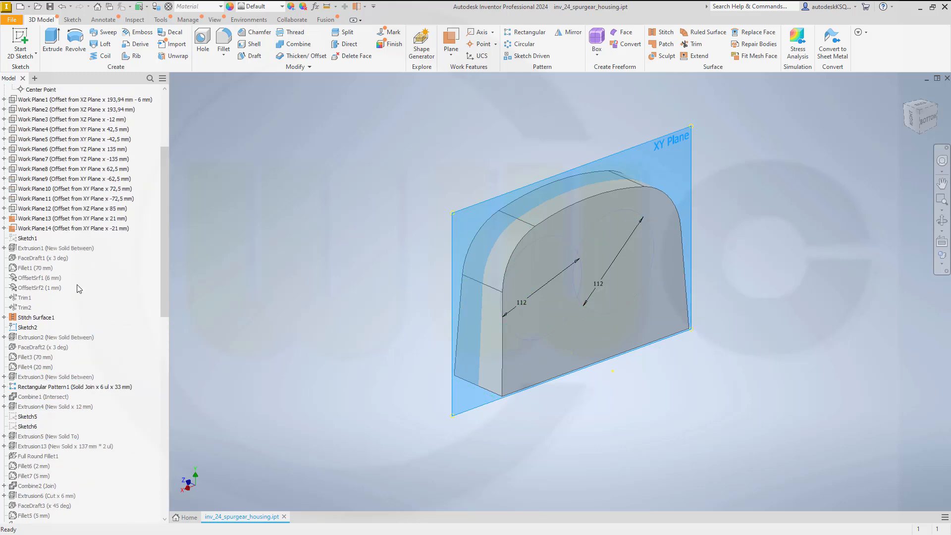
scroll(77, 289, up, 4)
scroll(79, 283, up, 1)
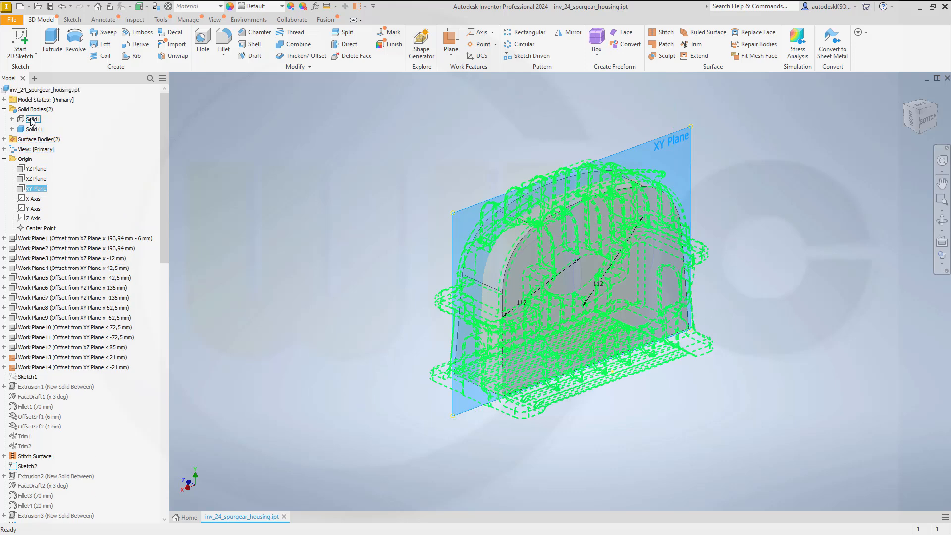
right_click(31, 121)
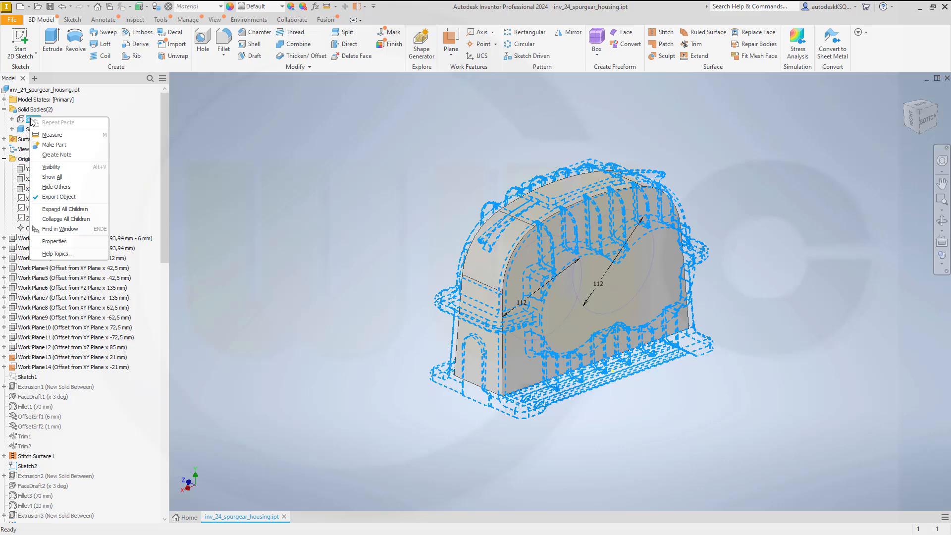
click(51, 168)
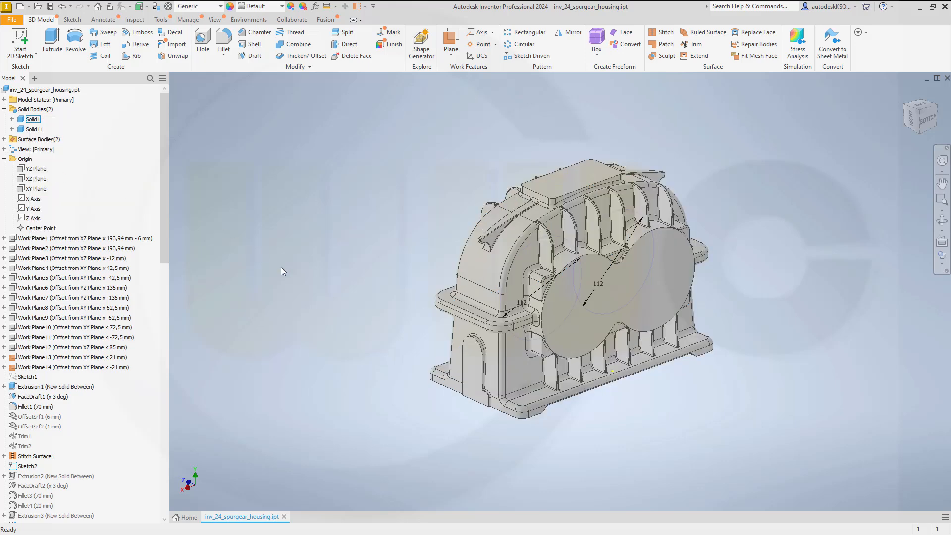
shift+middle_drag(358, 322, 551, 301)
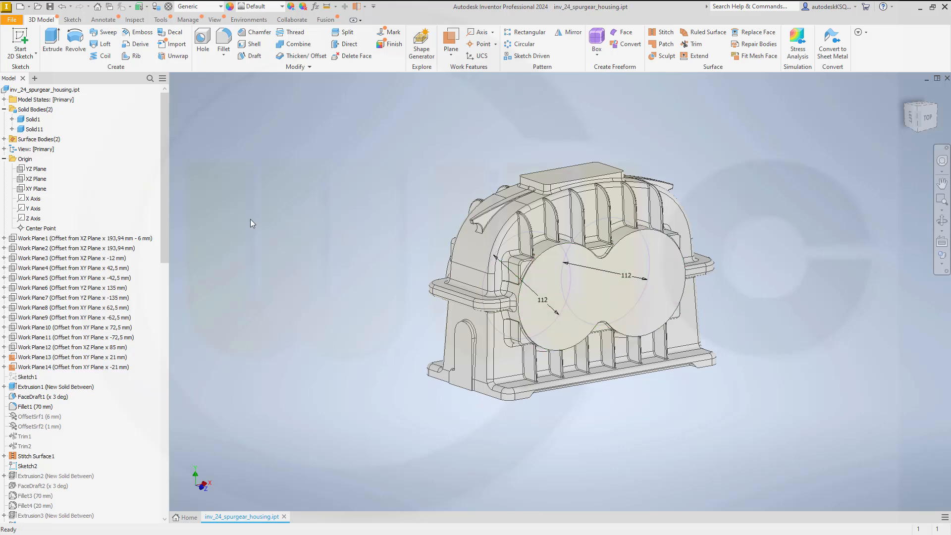
right_click(30, 120)
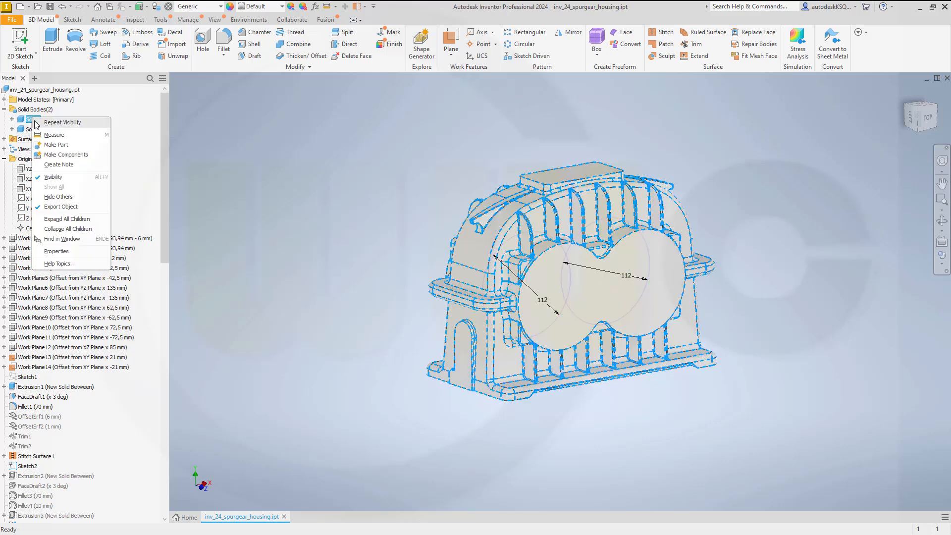
click(53, 177)
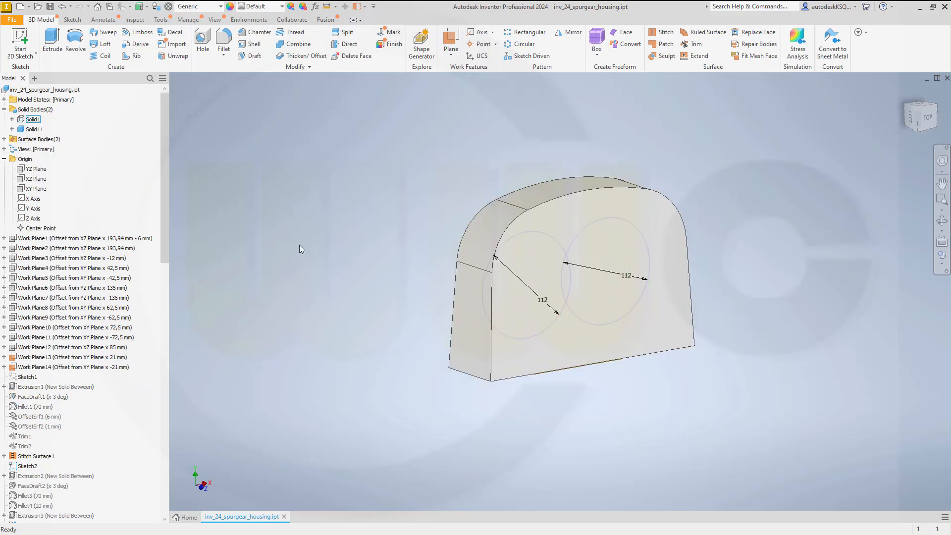
Set the diameters of the two copied 112 mm circles to 80 mm for Sketch16 and 85 mm for Sketch17.
double_click(542, 301)
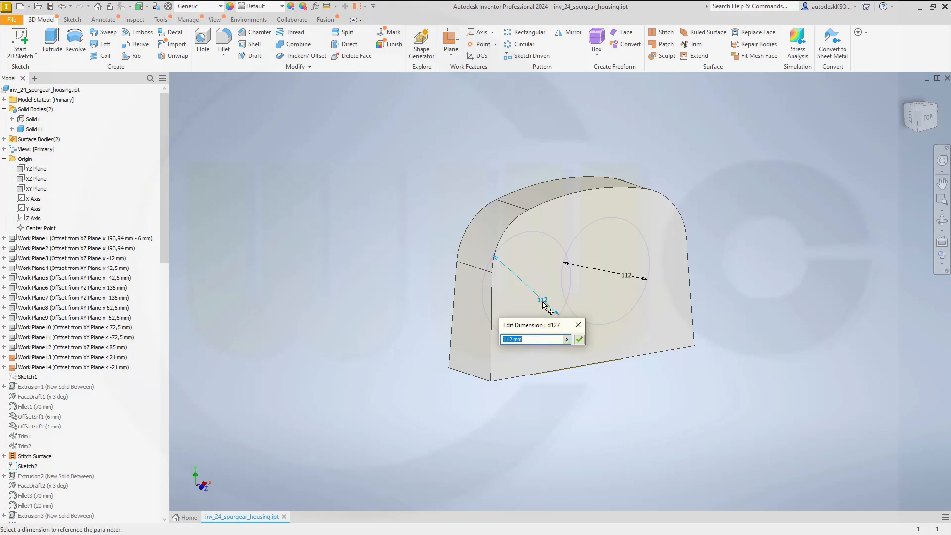
text(80)
key(Return)
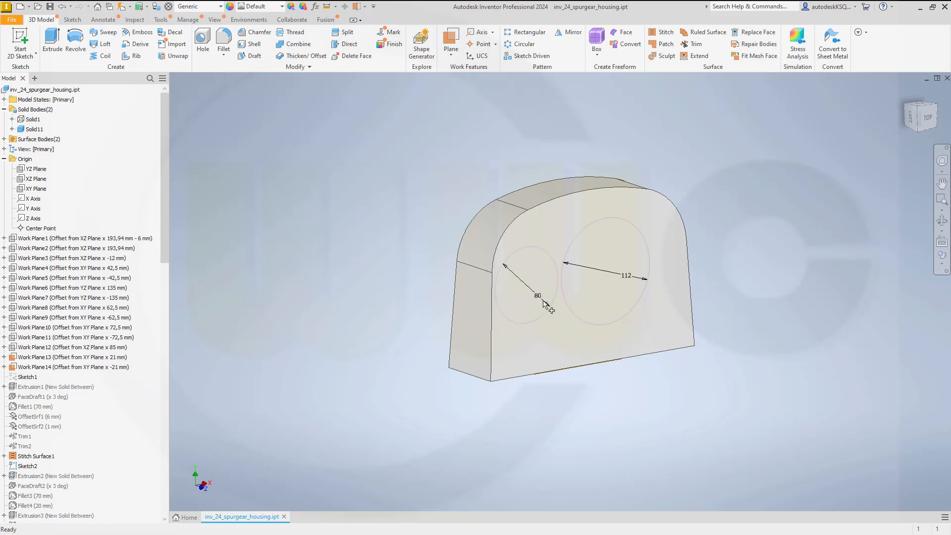
double_click(627, 277)
text(85)
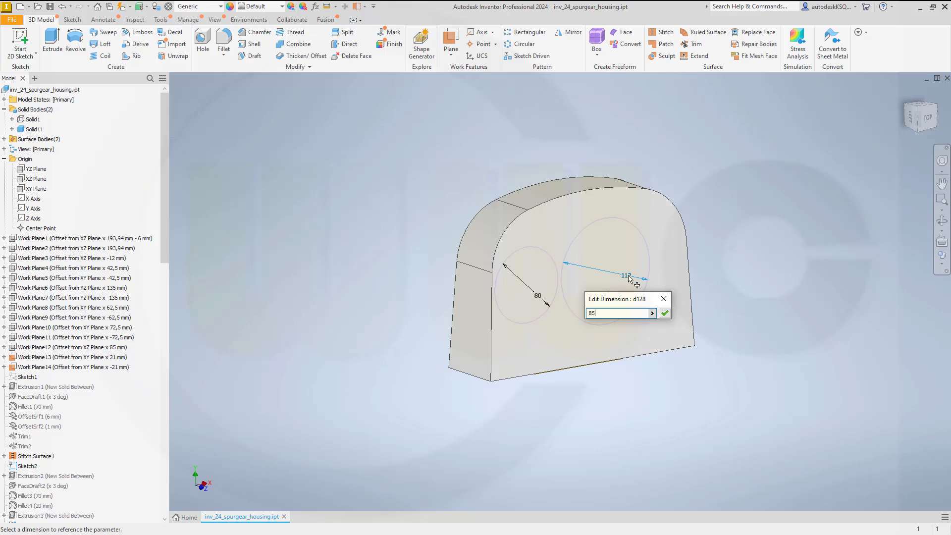
key(Return)
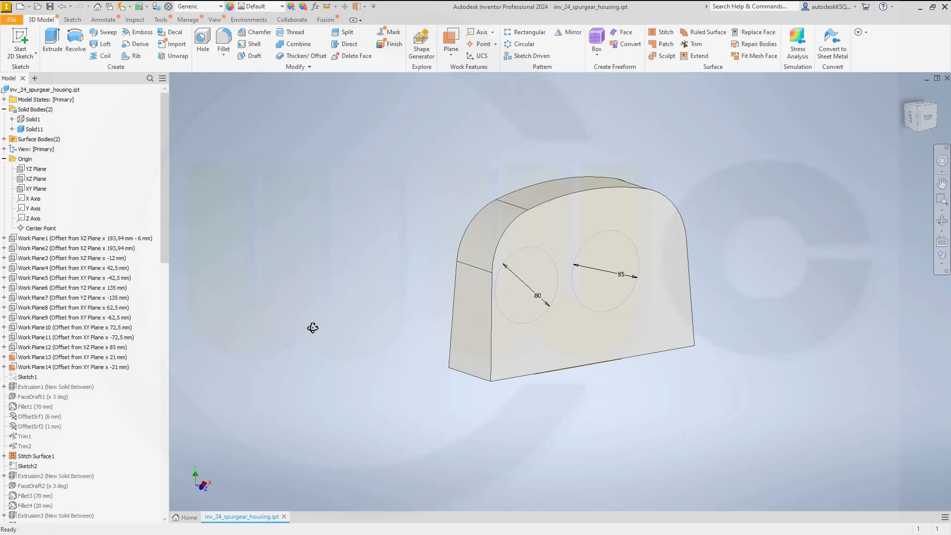
Make Work Plane1 through Work Plane12 visible.
mouse_move(312, 328)
shift+middle_down()
mouse_move(329, 328)
mouse_move(308, 318)
shift+middle_up()
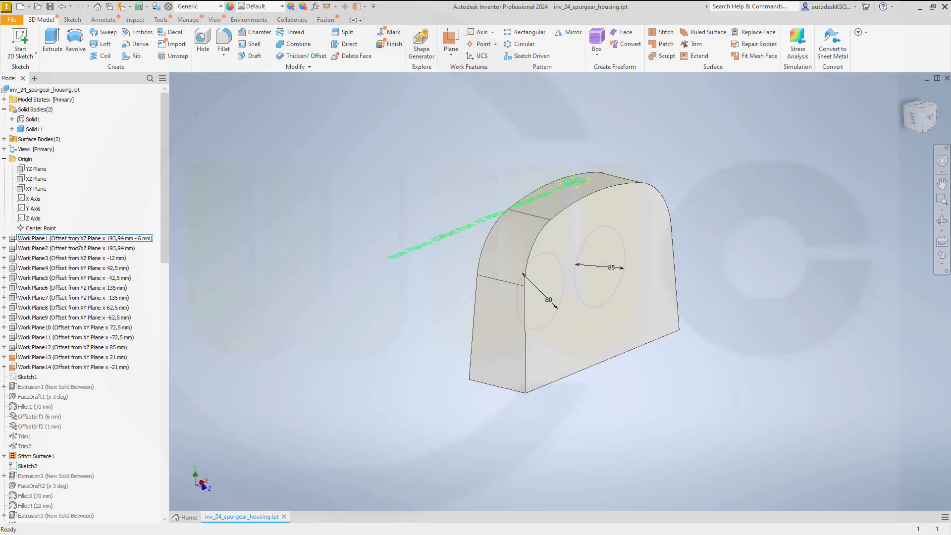
click(53, 239)
shift+click(38, 347)
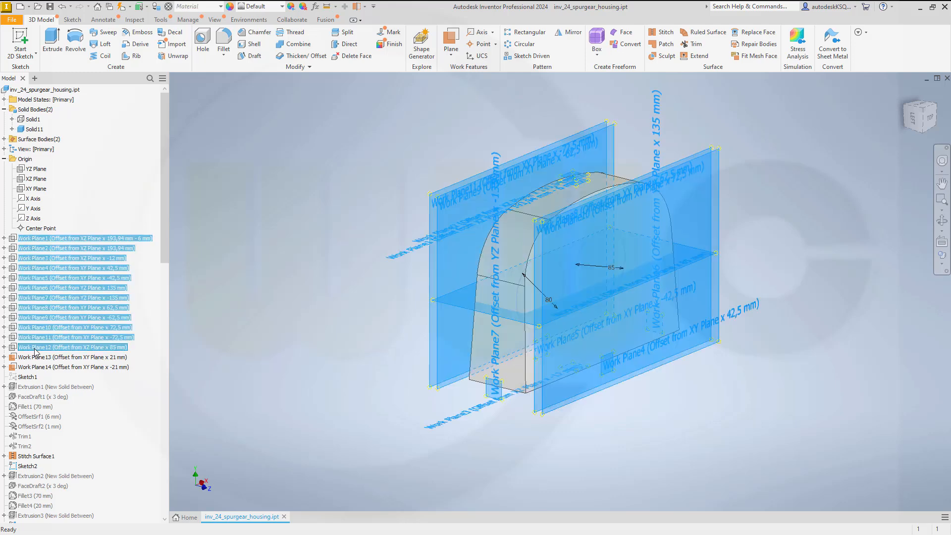
right_click(44, 311)
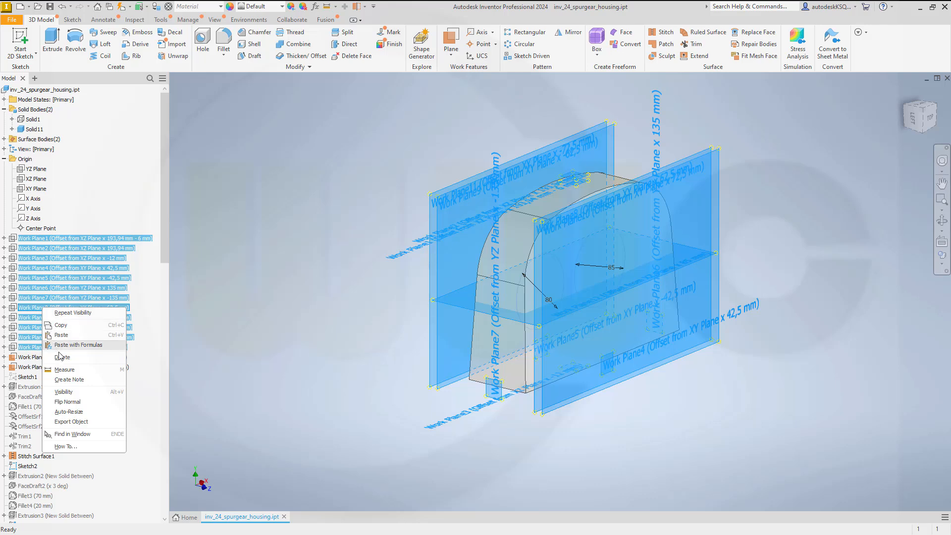
click(65, 392)
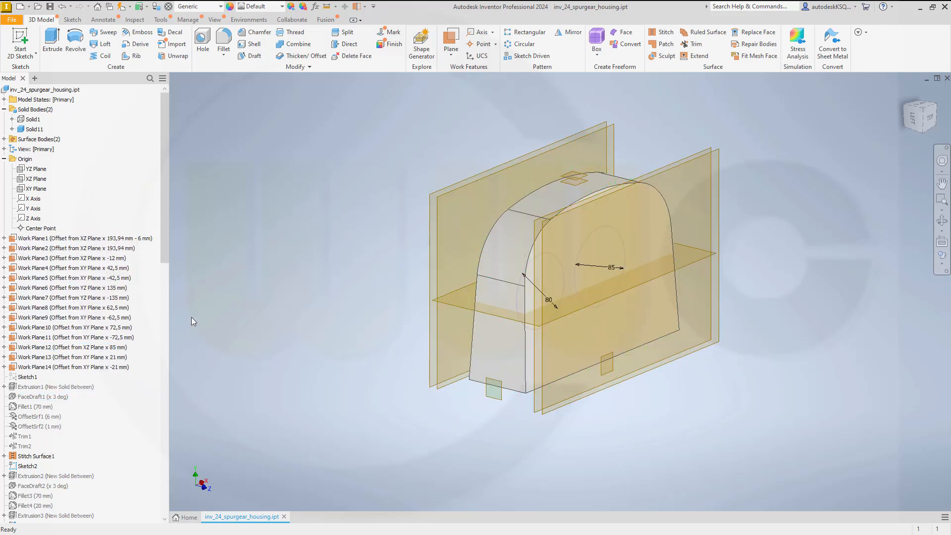
Extrude the 80 mm circle as a new solid from Work Plane11 to Work Plane10.
shift+middle_drag(214, 324, 277, 312)
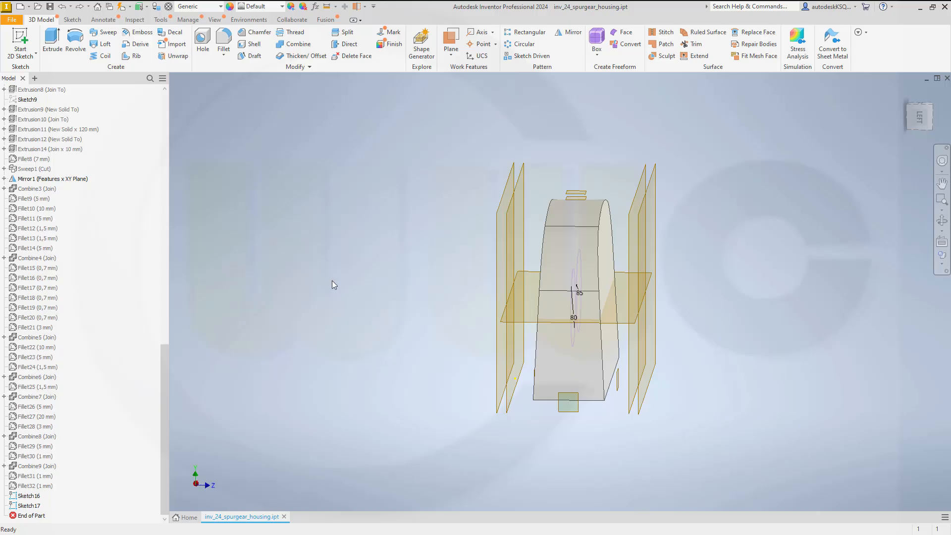
mouse_move(332, 281)
shift+middle_down()
mouse_move(339, 291)
mouse_move(296, 283)
shift+middle_up()
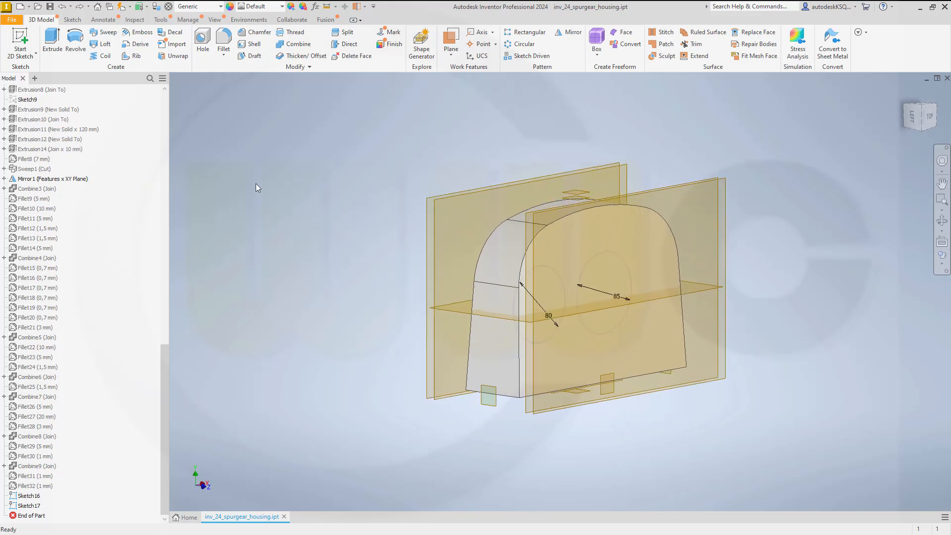
click(52, 43)
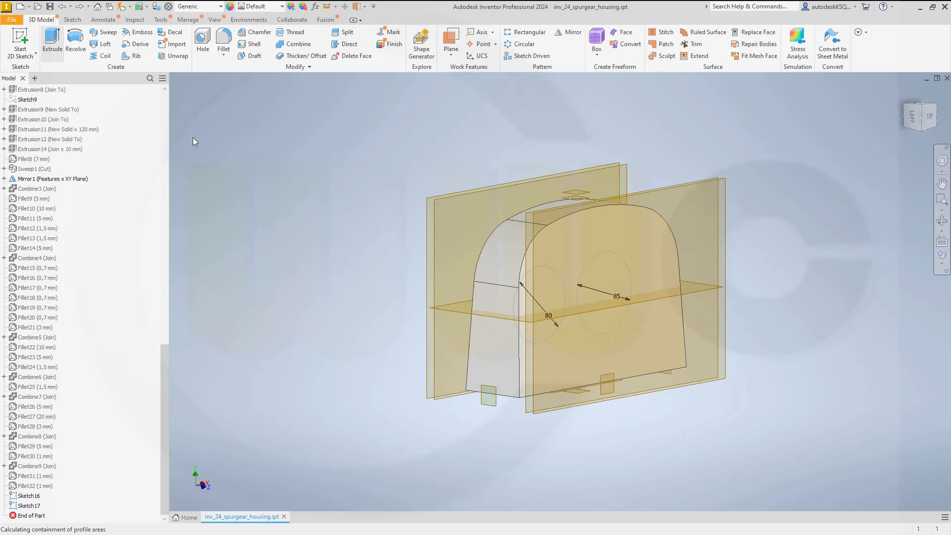
click(558, 278)
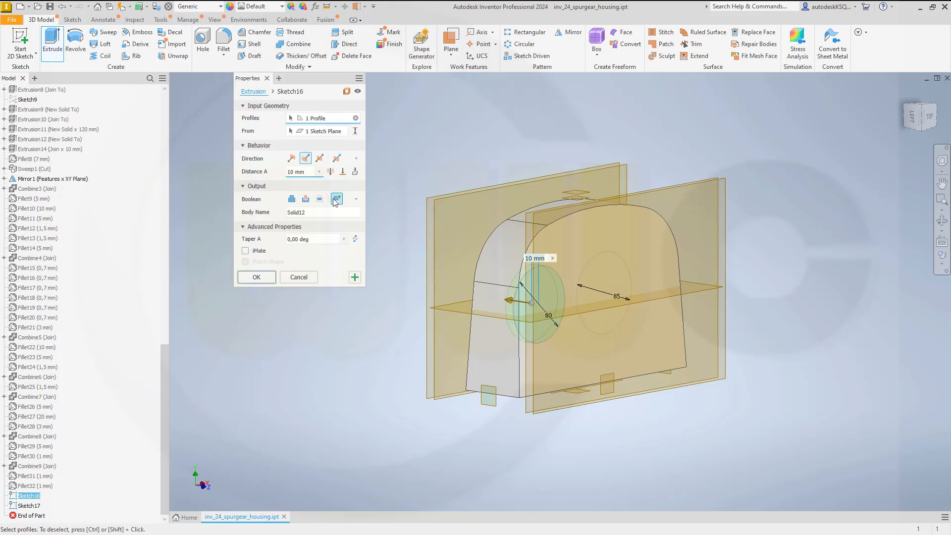
click(333, 132)
click(431, 227)
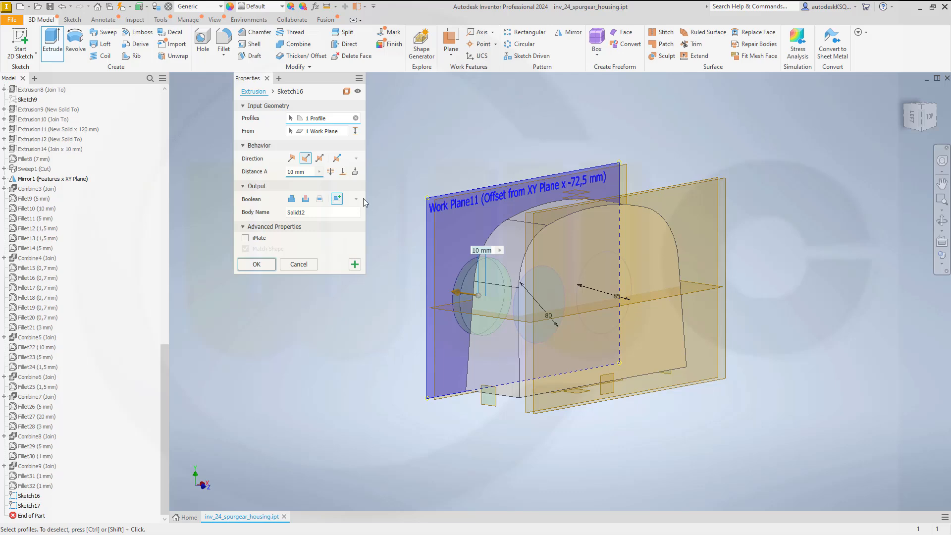
shift+middle_drag(348, 287, 389, 279)
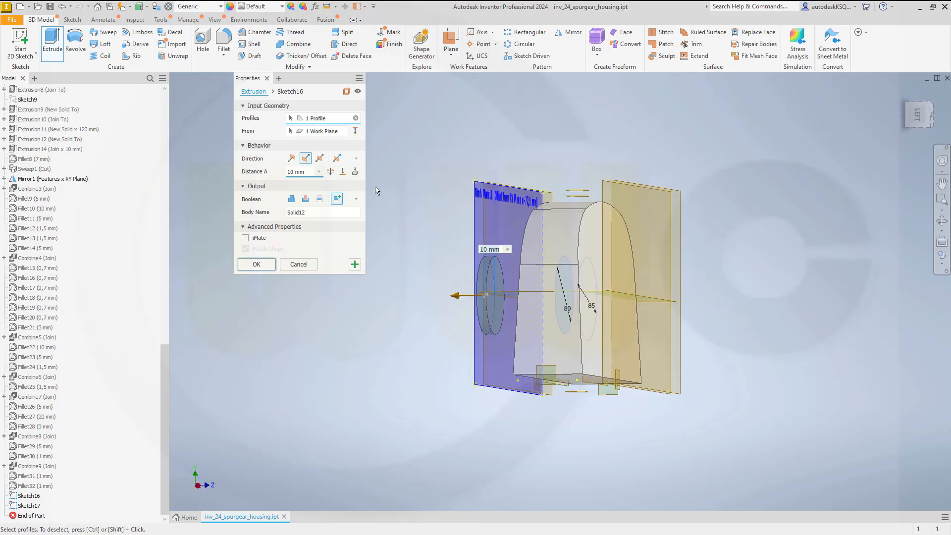
click(356, 131)
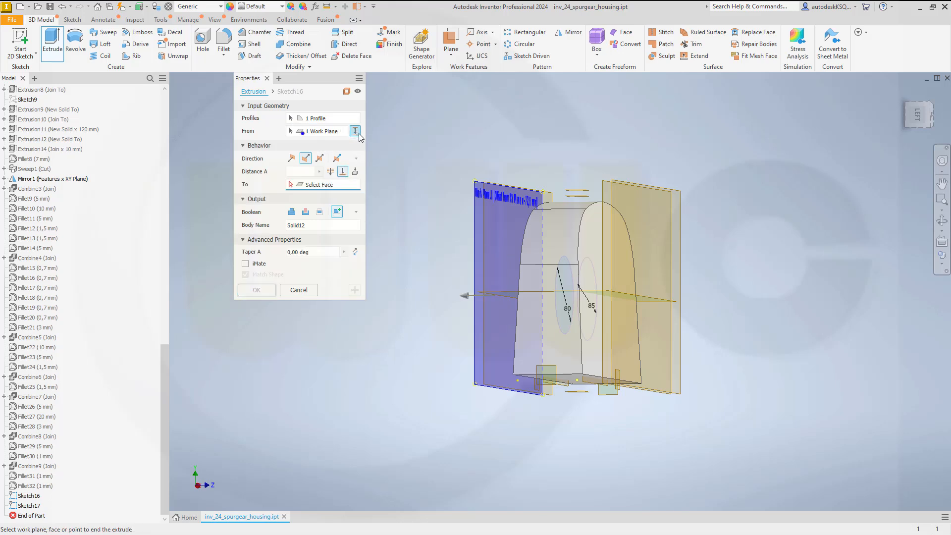
click(615, 336)
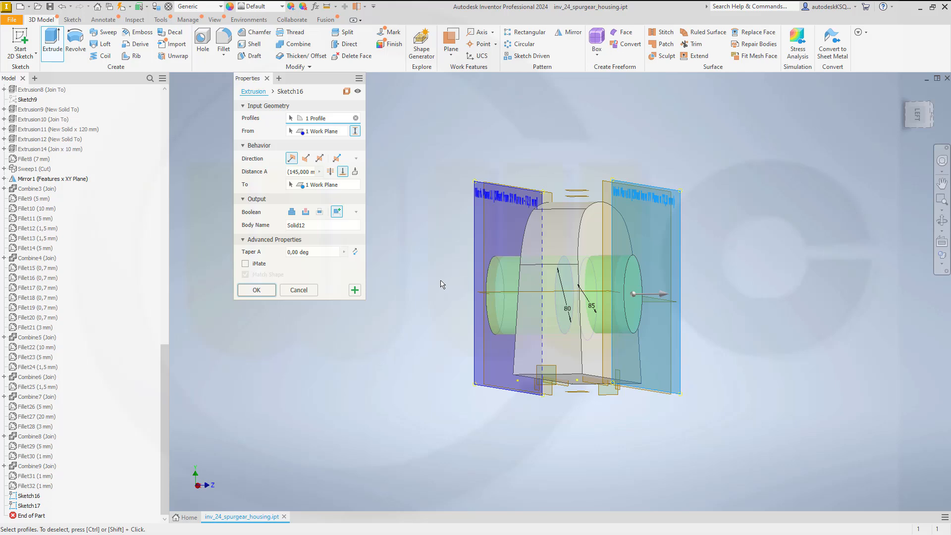
click(354, 290)
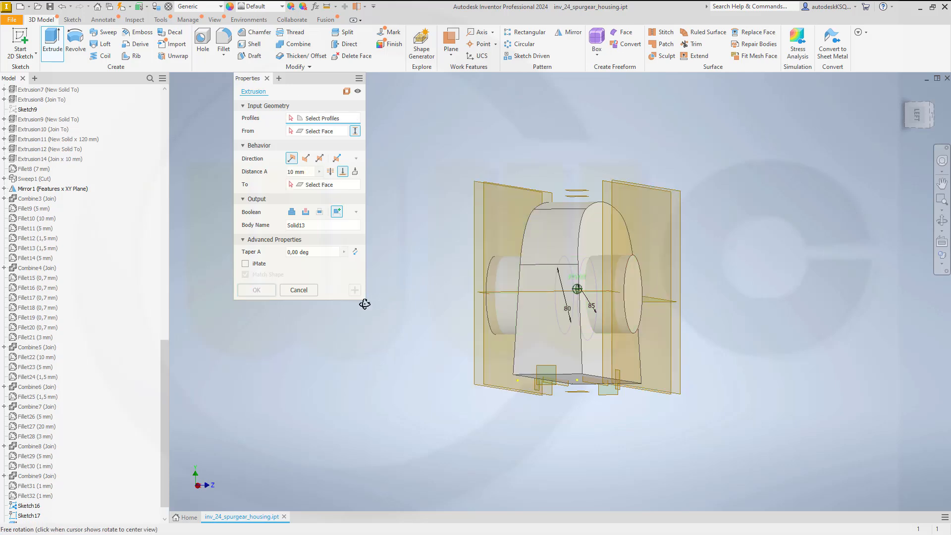
Extrude the 85 mm circle as a new solid from Work Plane11 to Work Plane10.
click(621, 275)
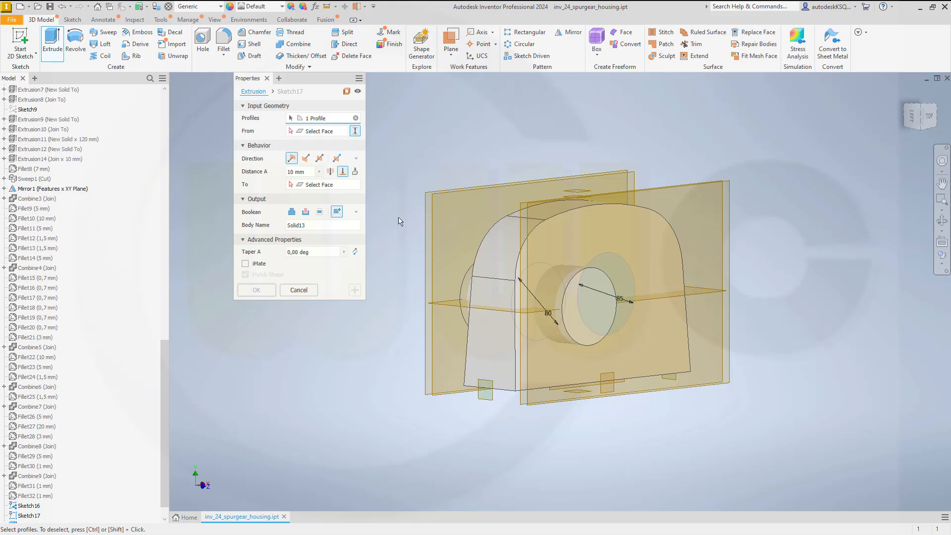
click(328, 132)
click(425, 234)
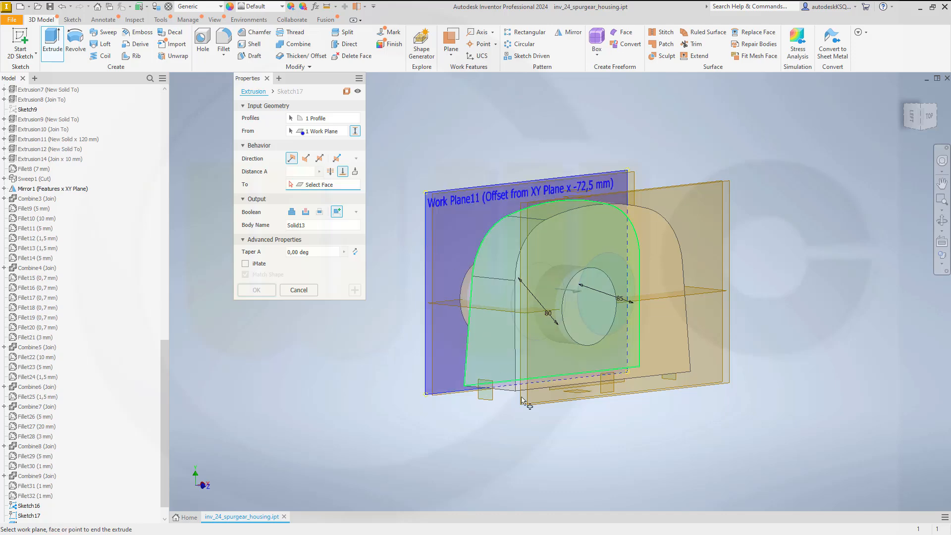
click(537, 410)
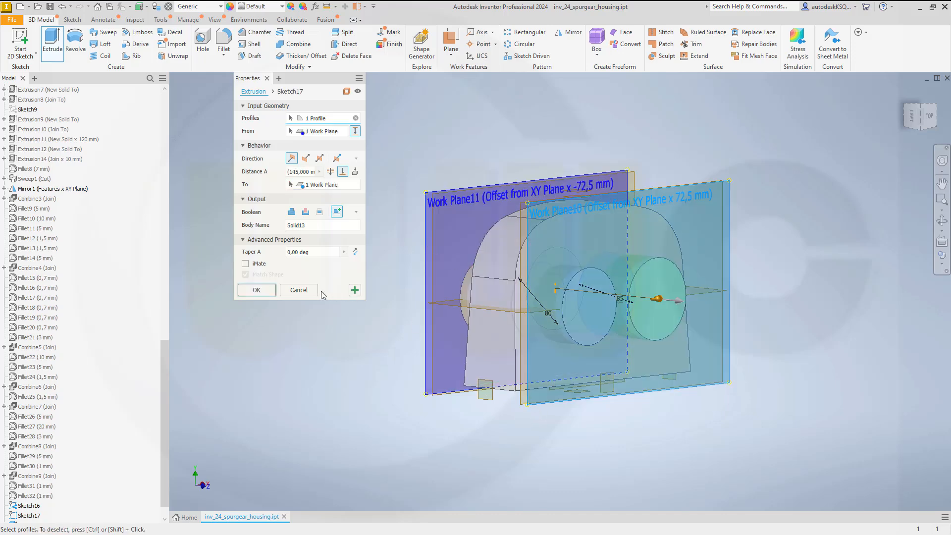
click(258, 291)
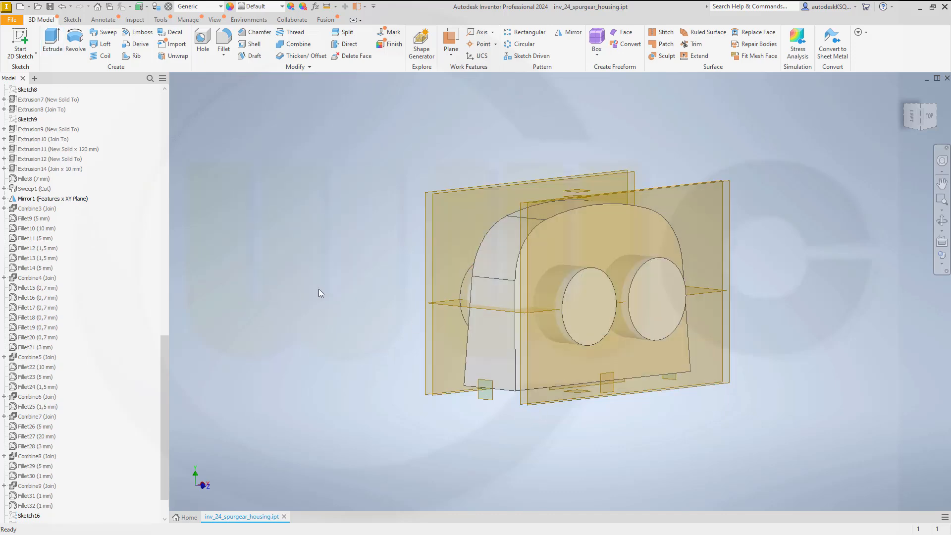
Make Sketch8 and Sketch9 with the original 112 mm circles visible.
shift+middle_drag(319, 290, 303, 302)
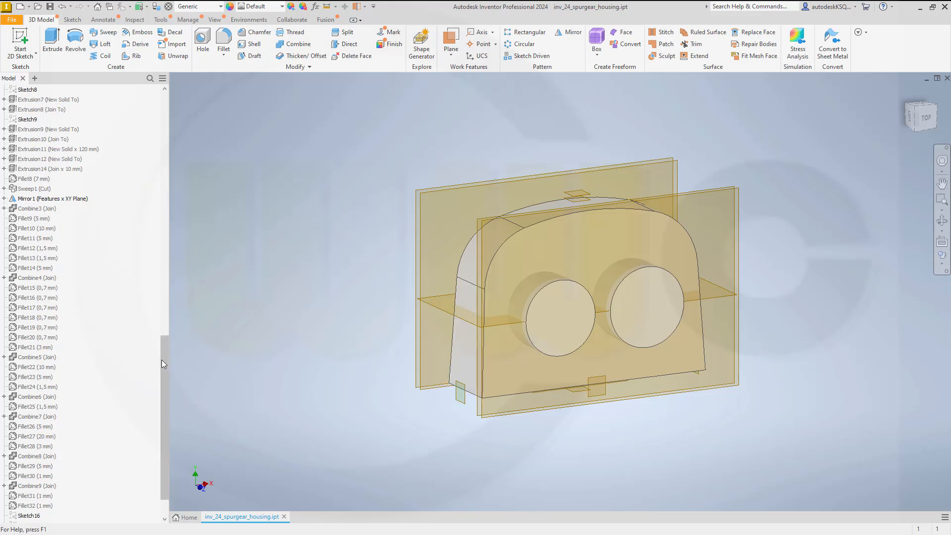
drag(161, 360, 157, 317)
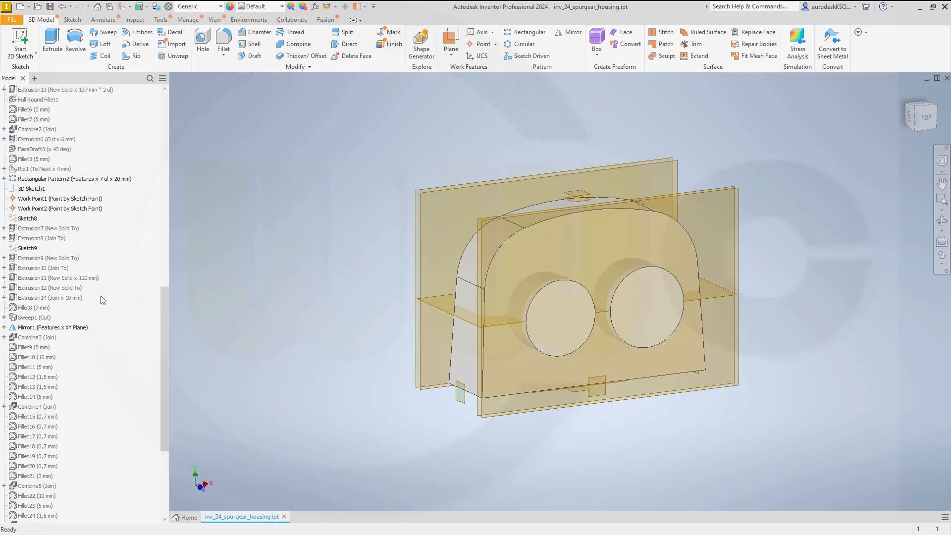
click(27, 218)
ctrl+click(33, 249)
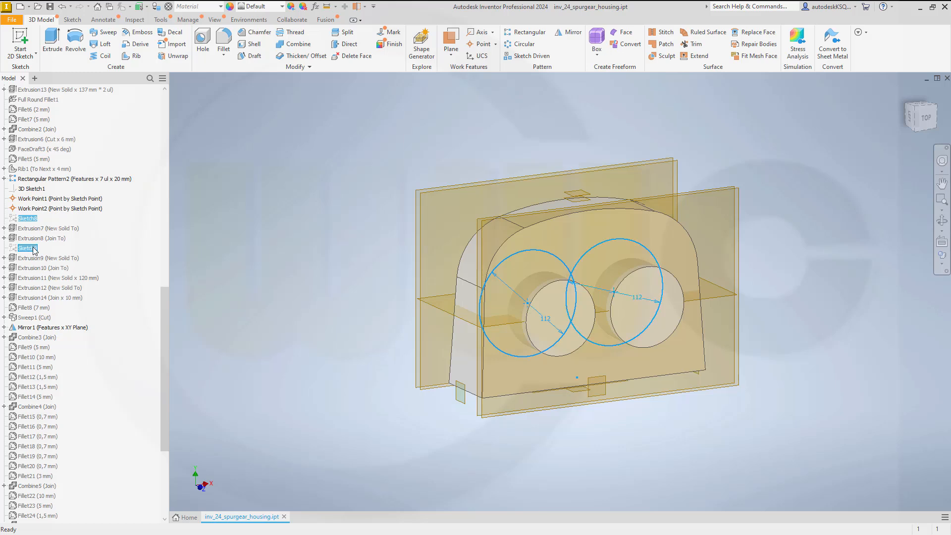
right_click(34, 249)
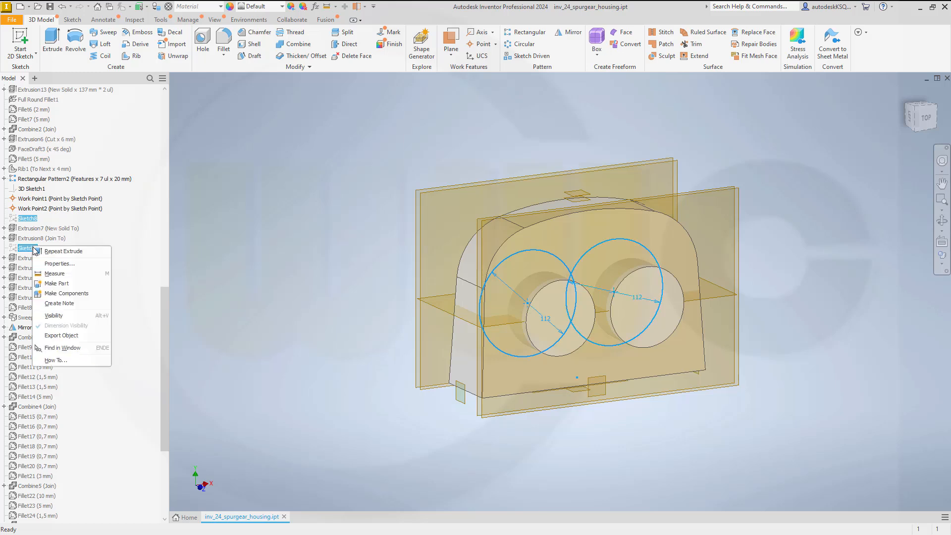
click(55, 315)
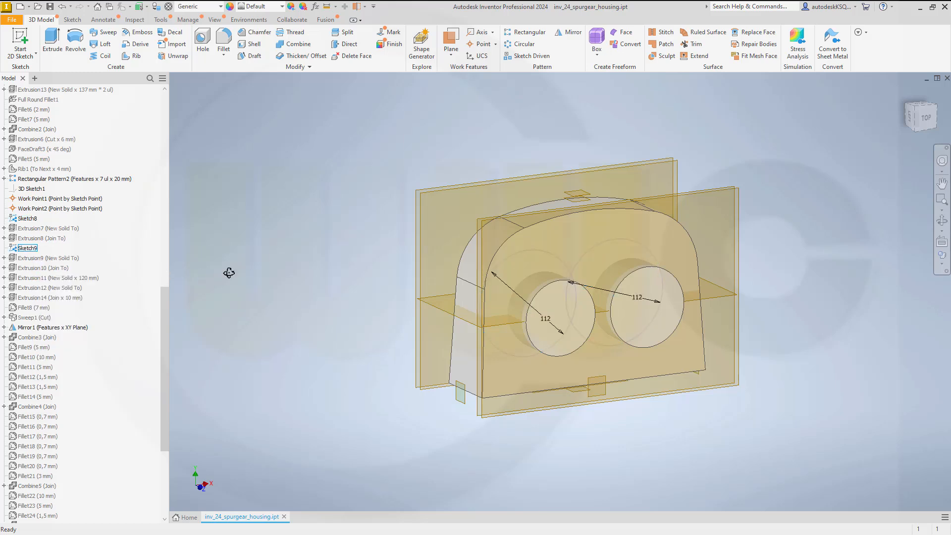
Hide the two cylinder bodies Solid12 and Solid13, leaving only Solid11 displayed.
shift+middle_drag(229, 273, 280, 272)
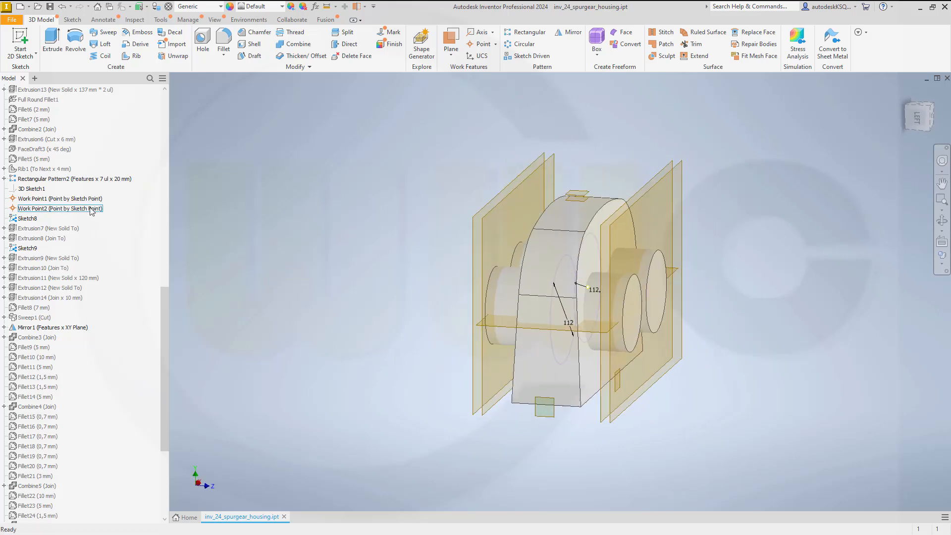
scroll(52, 189, up, 1)
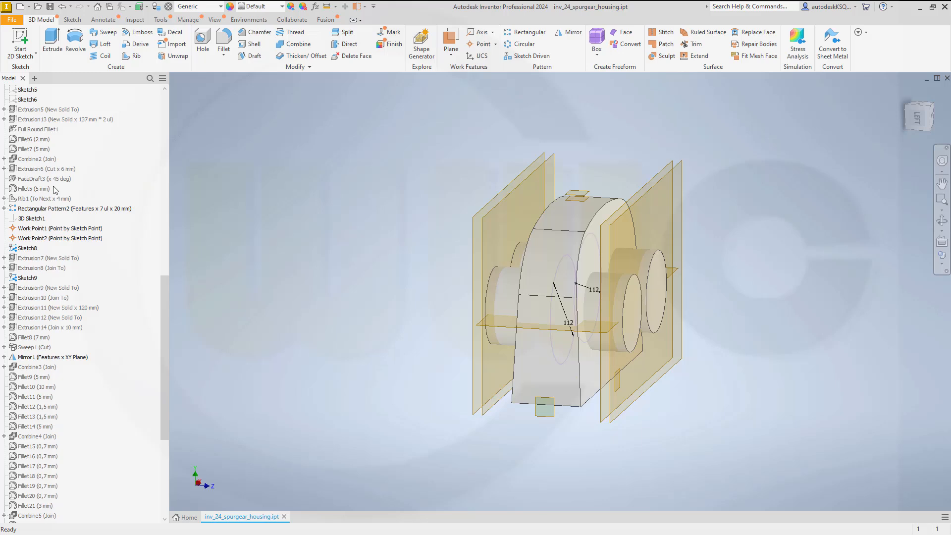
scroll(54, 185, up, 1)
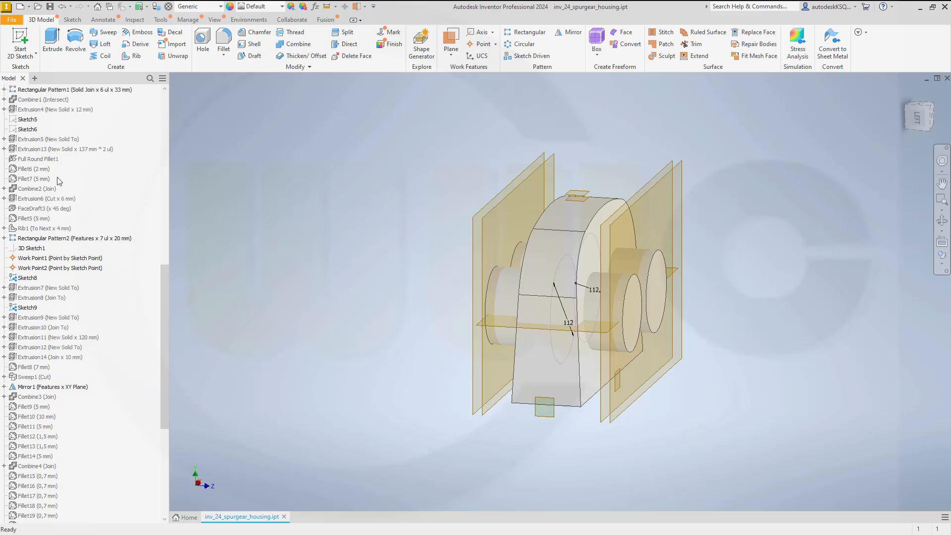
scroll(59, 181, up, 12)
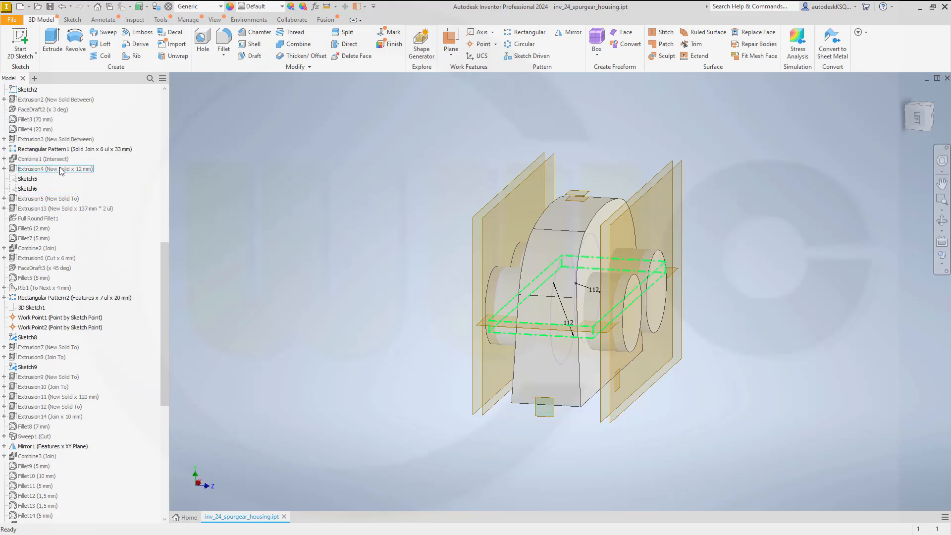
scroll(73, 160, up, 3)
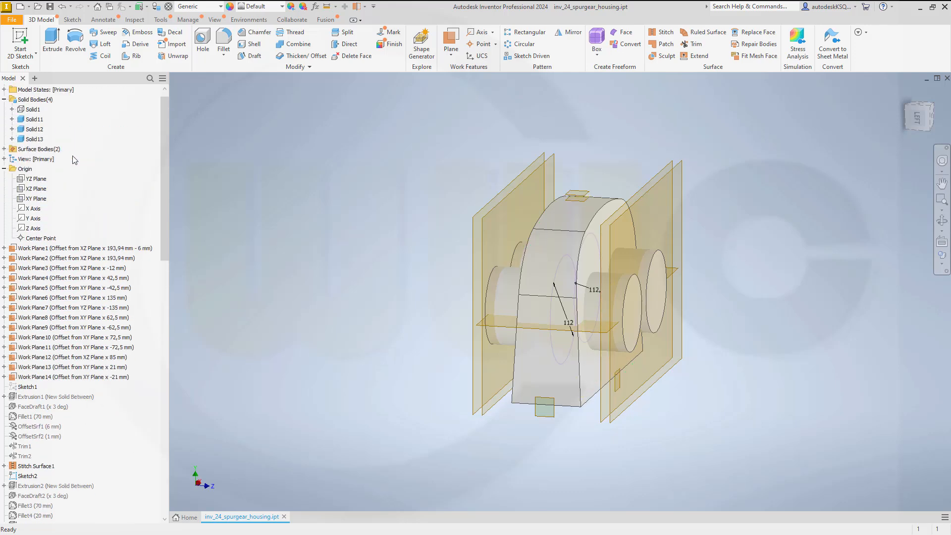
scroll(74, 158, up, 1)
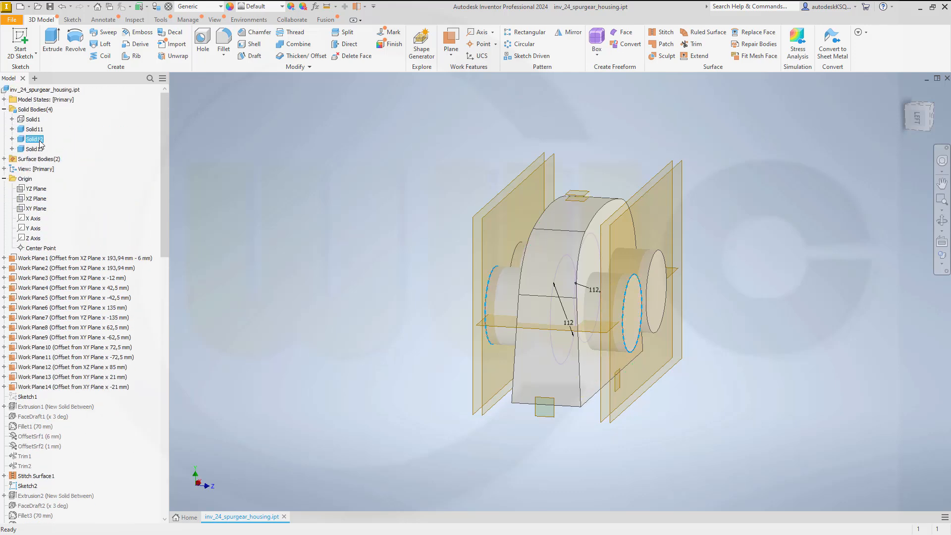
click(35, 139)
ctrl+click(39, 149)
right_click(39, 150)
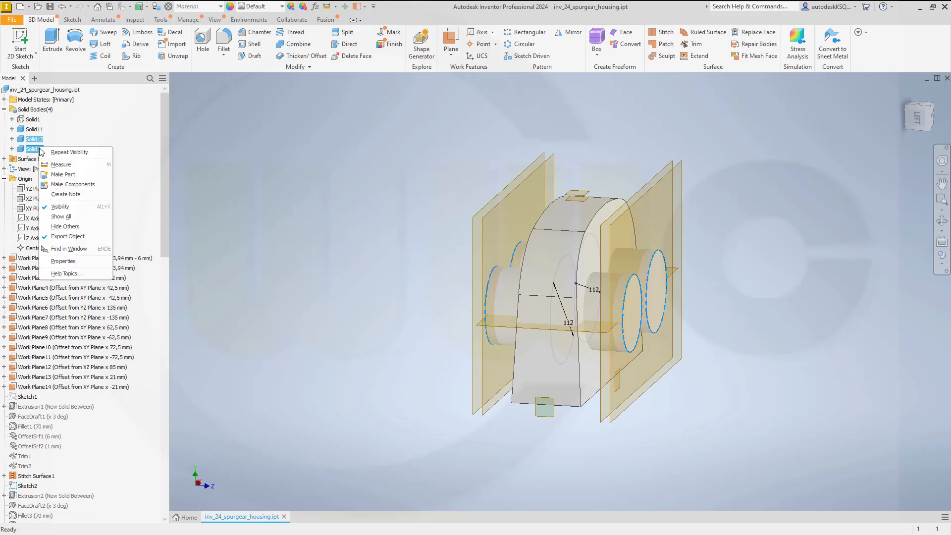
click(58, 207)
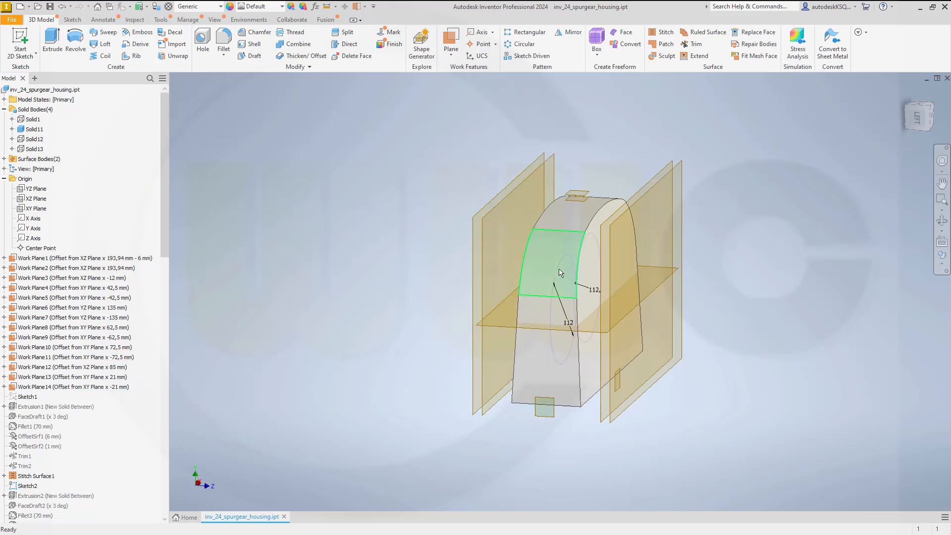
Fillet the curved outline edges of both large faces of Solid11 and its bottom edges with a 5 mm radius.
click(224, 39)
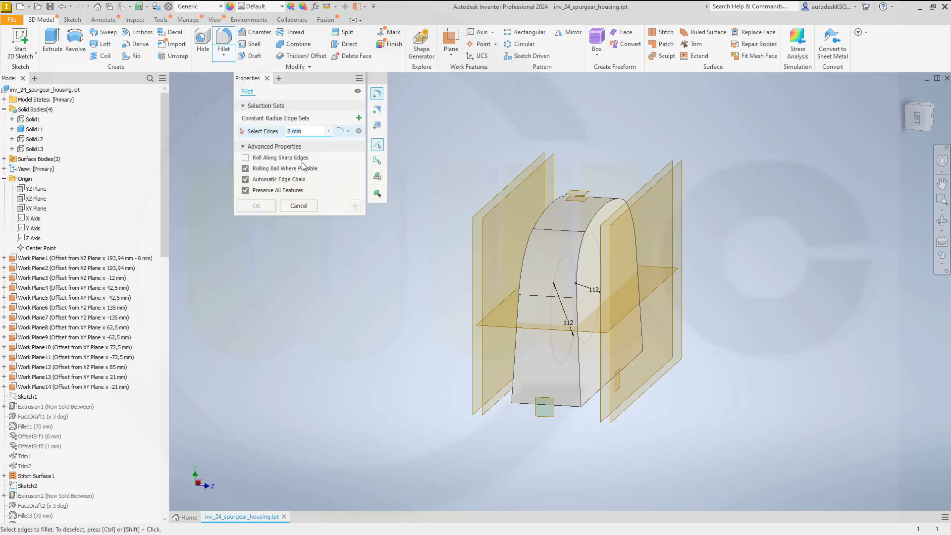
text(5)
click(524, 278)
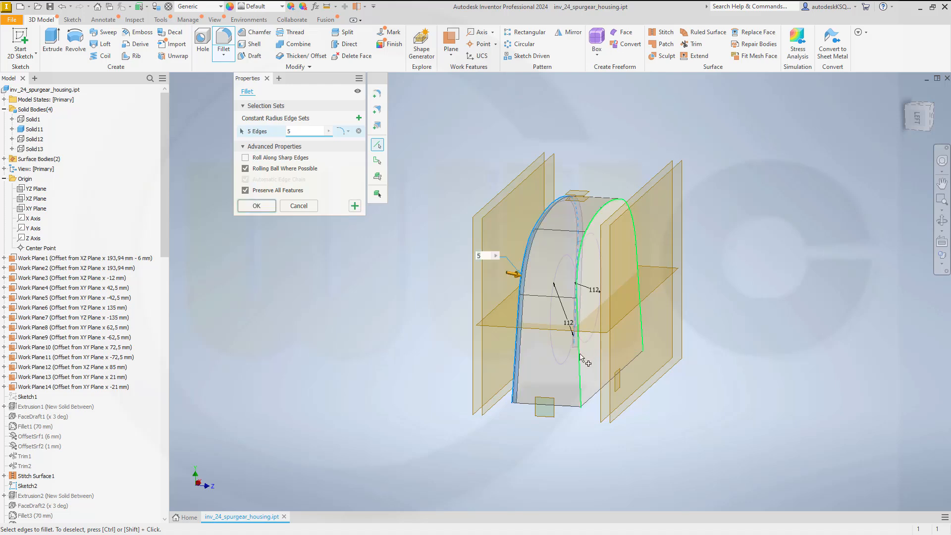
click(563, 336)
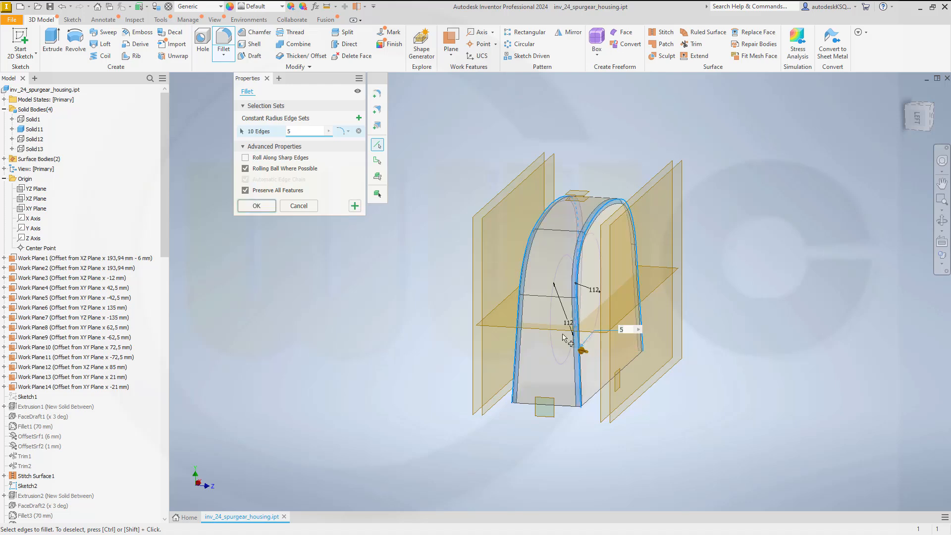
click(355, 206)
click(521, 409)
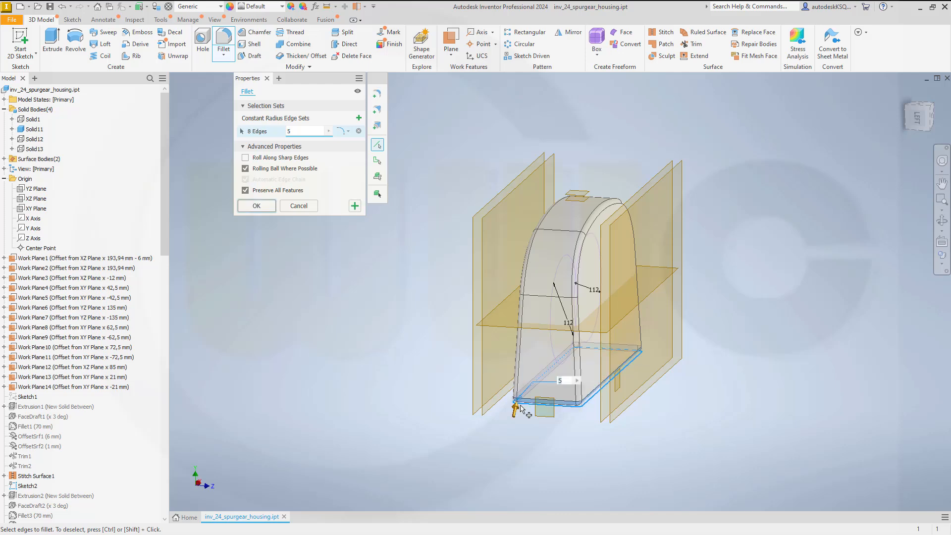
click(256, 207)
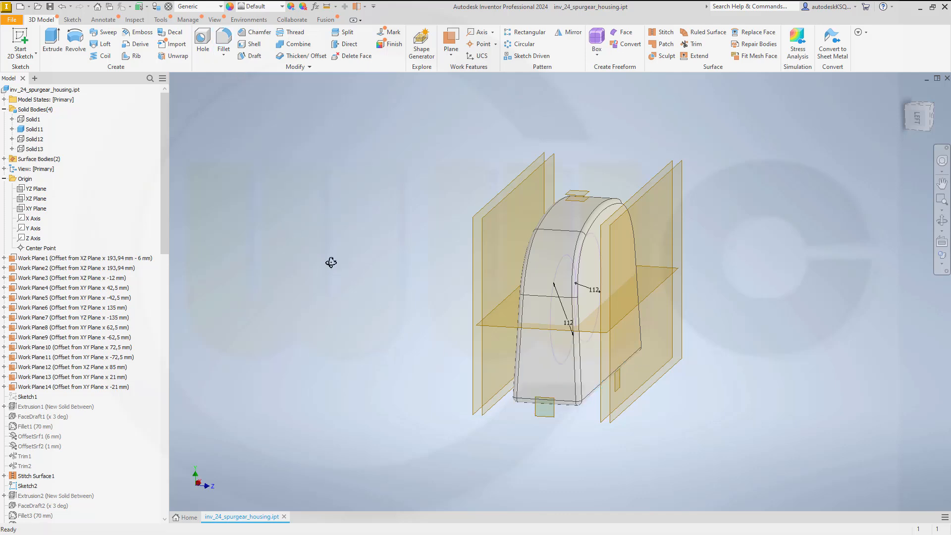
Extrude the 112 mm circle of Sketch8 as a new solid from Work Plane13 to Work Plane10.
shift+middle_drag(331, 263, 317, 265)
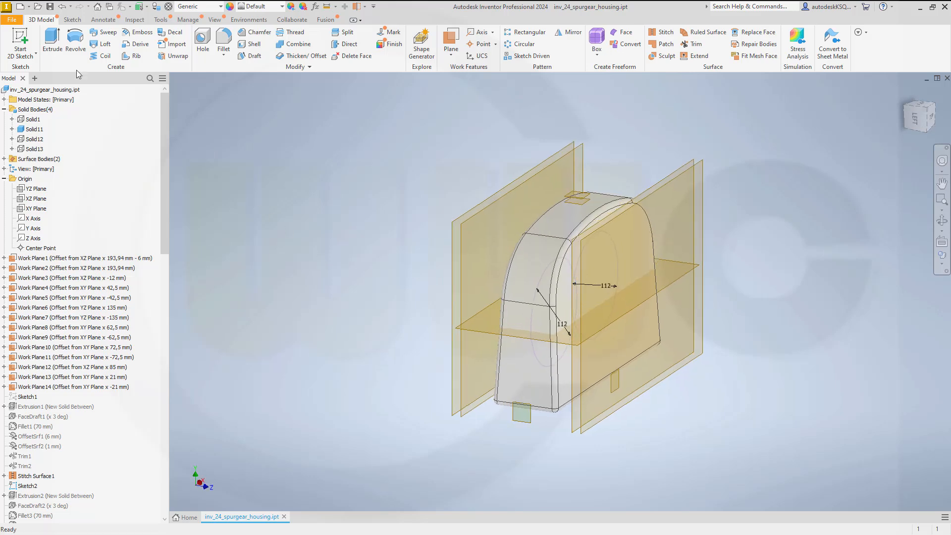
click(52, 42)
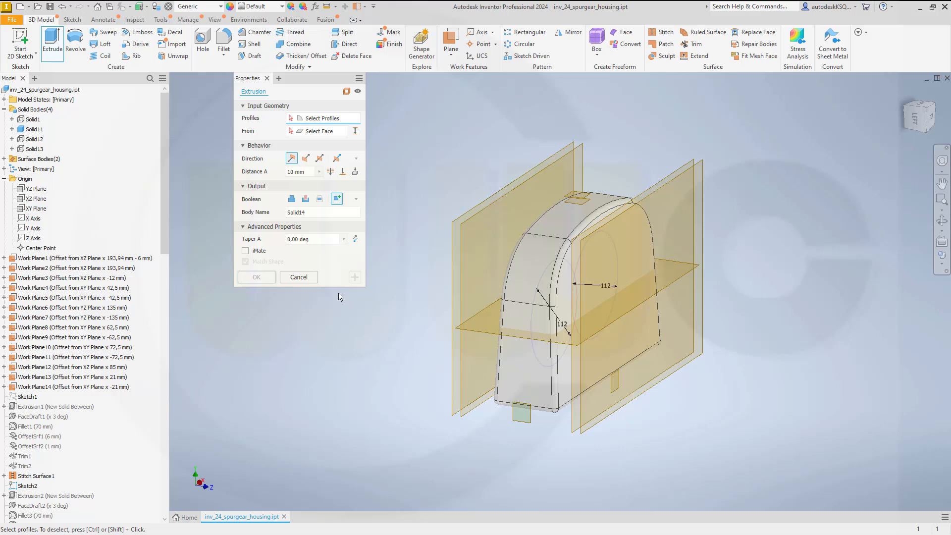
click(536, 324)
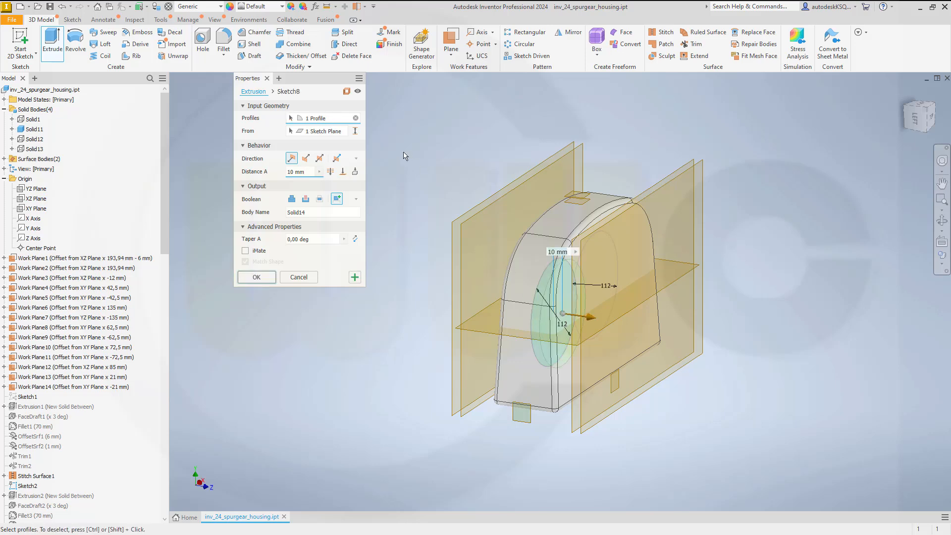
click(356, 131)
shift+middle_drag(407, 306, 439, 283)
click(592, 379)
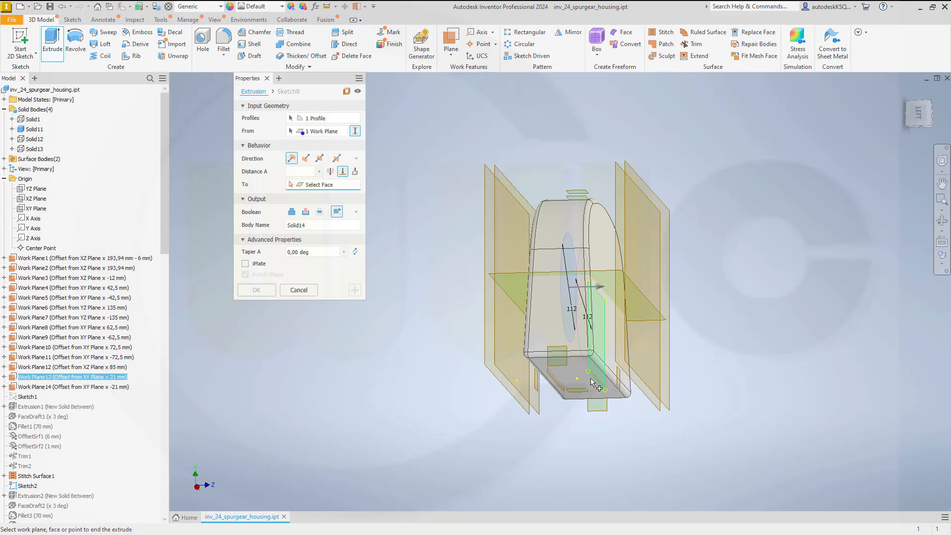
click(642, 383)
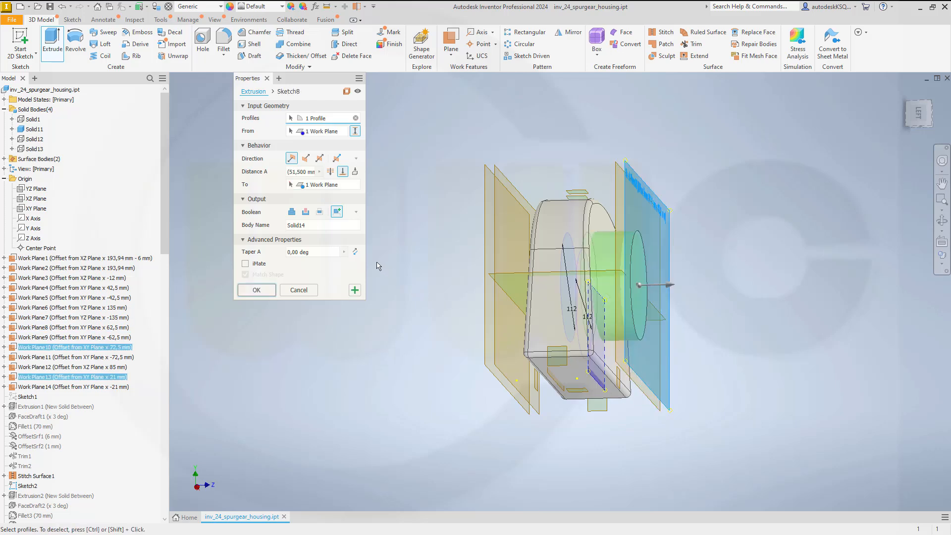
click(357, 292)
Extrude the 112 mm circle of Sketch8 as a new solid from Work Plane14 to Work Plane11.
shift+middle_drag(455, 325, 491, 314)
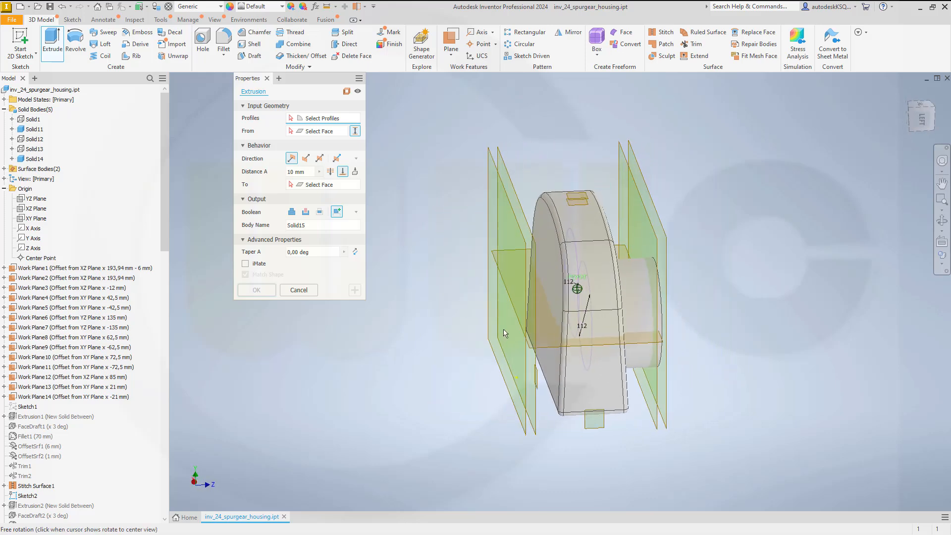
click(579, 355)
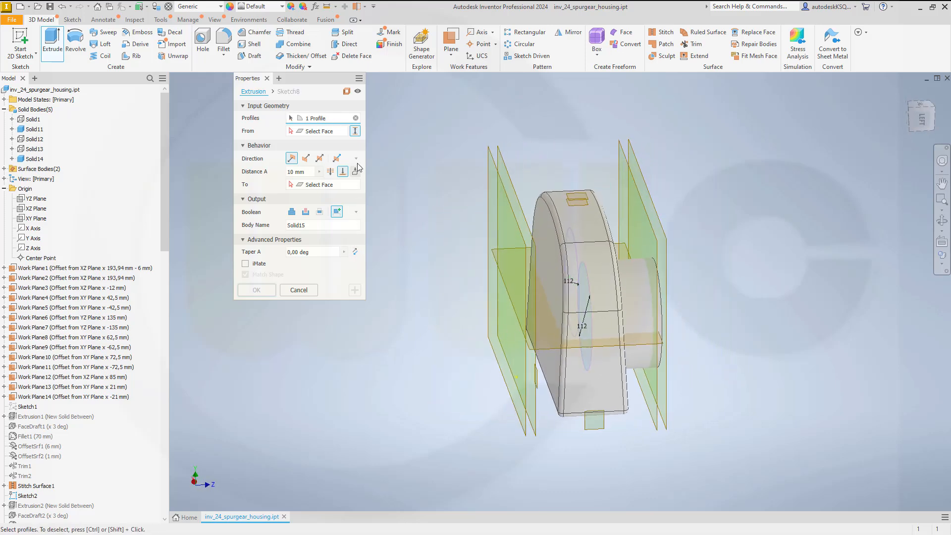
shift+middle_drag(449, 340, 414, 287)
click(322, 131)
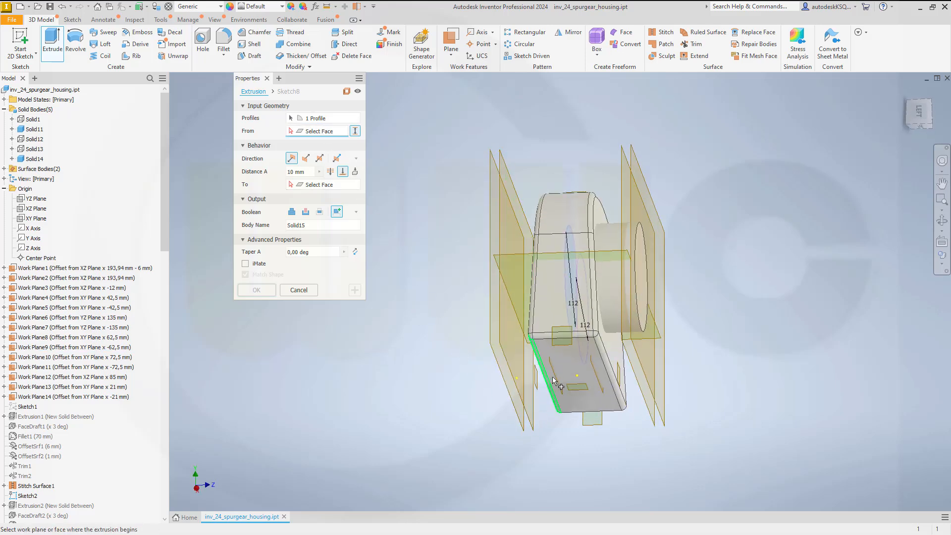
click(499, 384)
click(506, 384)
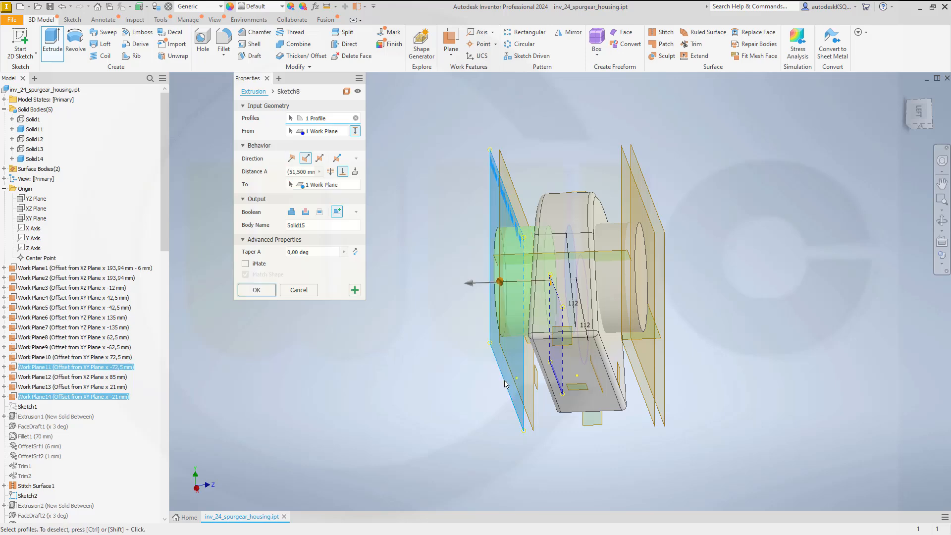
click(355, 290)
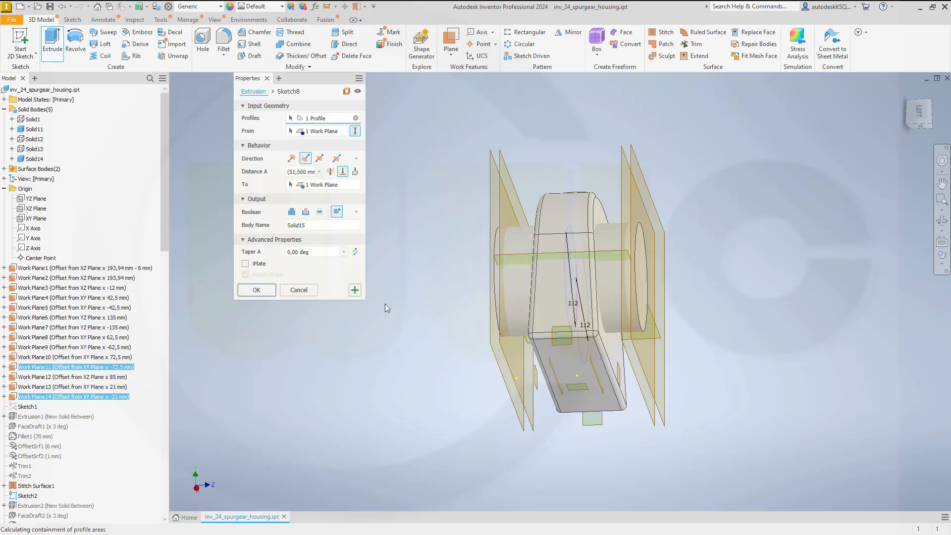
Extrude the 112 mm circle of Sketch9 as a new solid from Work Plane13 to Work Plane10.
key(F6)
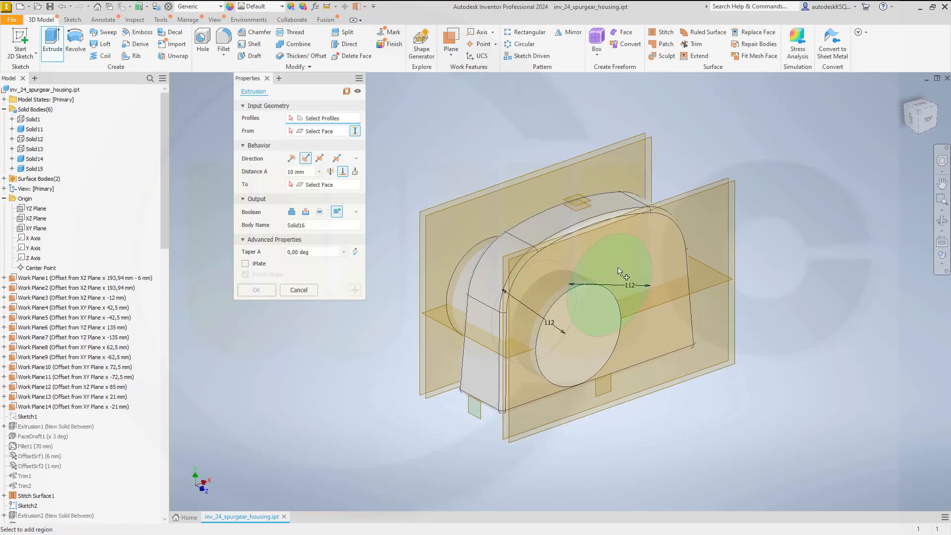
click(620, 271)
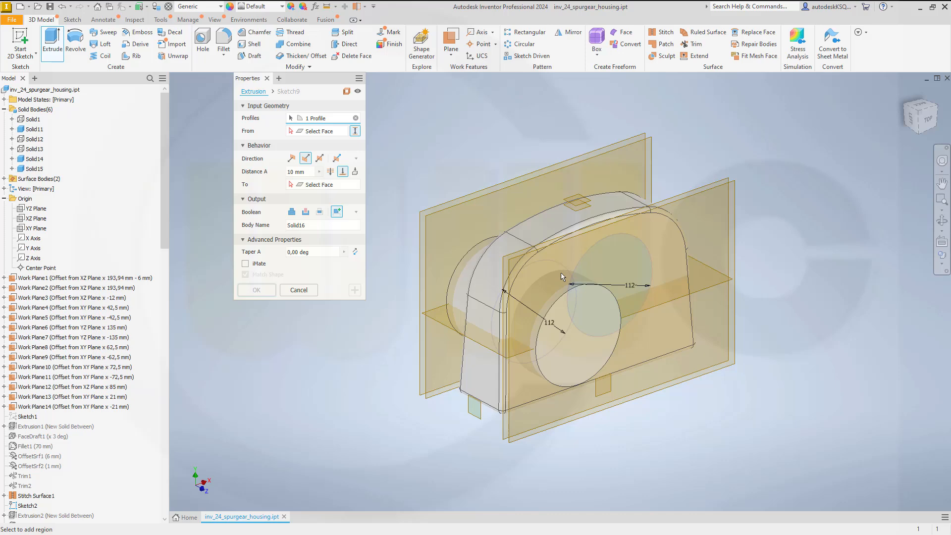
click(319, 131)
shift+middle_drag(405, 374, 452, 340)
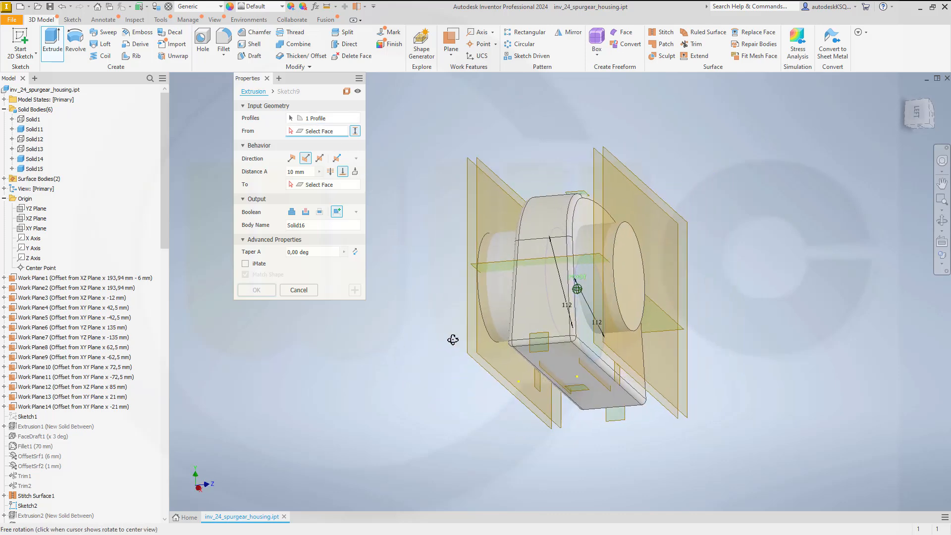
click(604, 390)
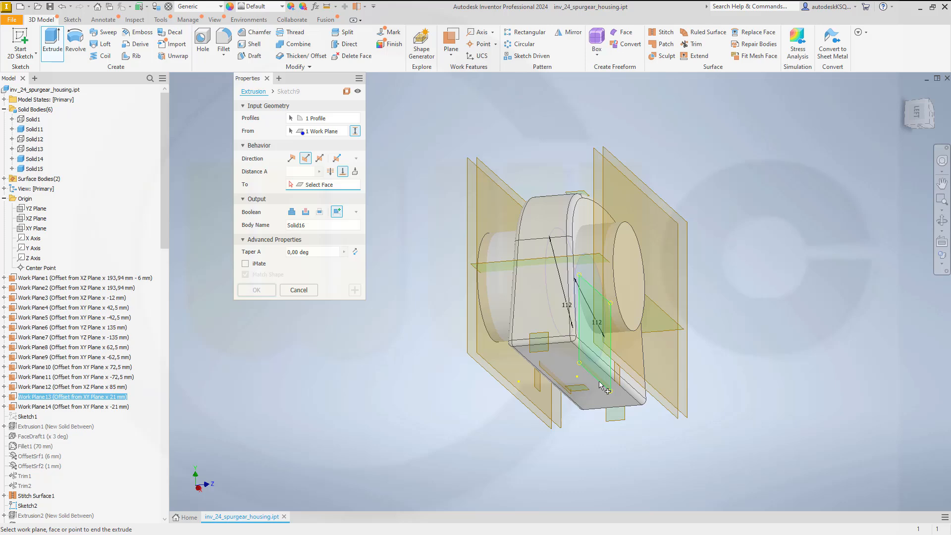
click(671, 404)
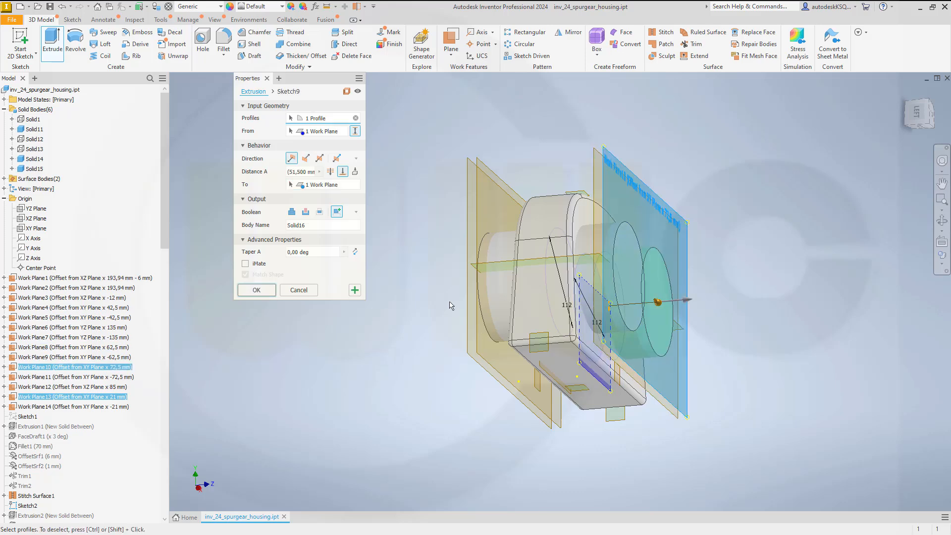
click(355, 291)
Extrude the 112 mm circle of Sketch9 as a new solid from Work Plane14 to Work Plane11.
mouse_move(418, 296)
shift+middle_down()
mouse_move(419, 313)
mouse_move(395, 313)
mouse_move(411, 302)
shift+middle_up()
click(597, 265)
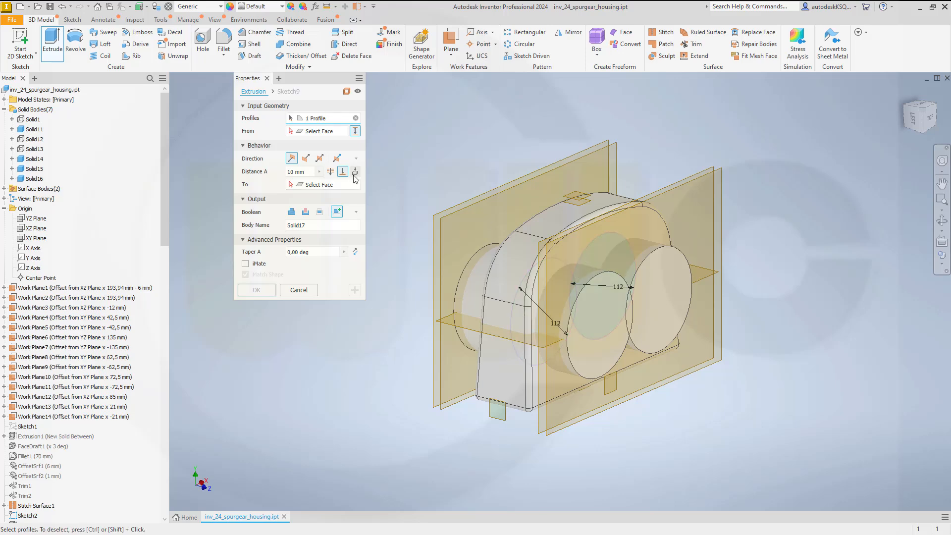
shift+middle_drag(375, 369, 419, 328)
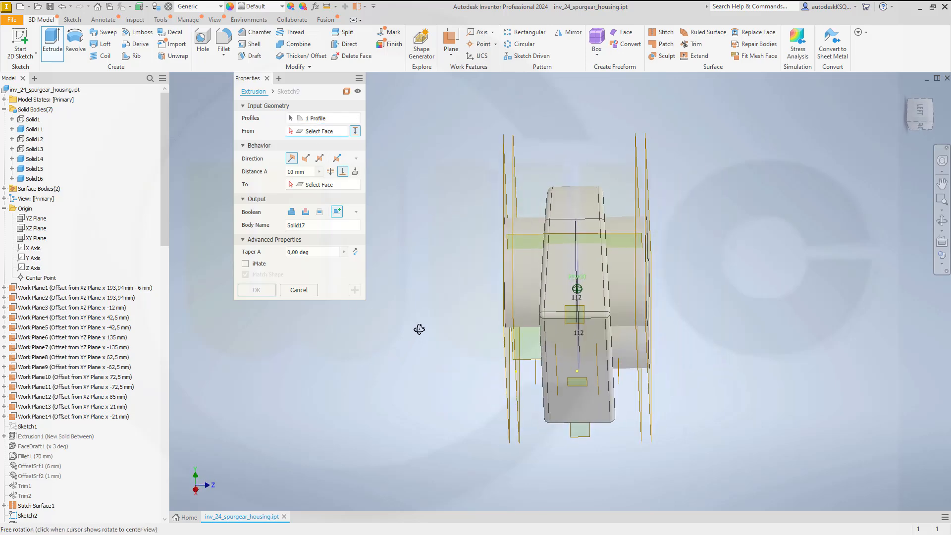
click(517, 390)
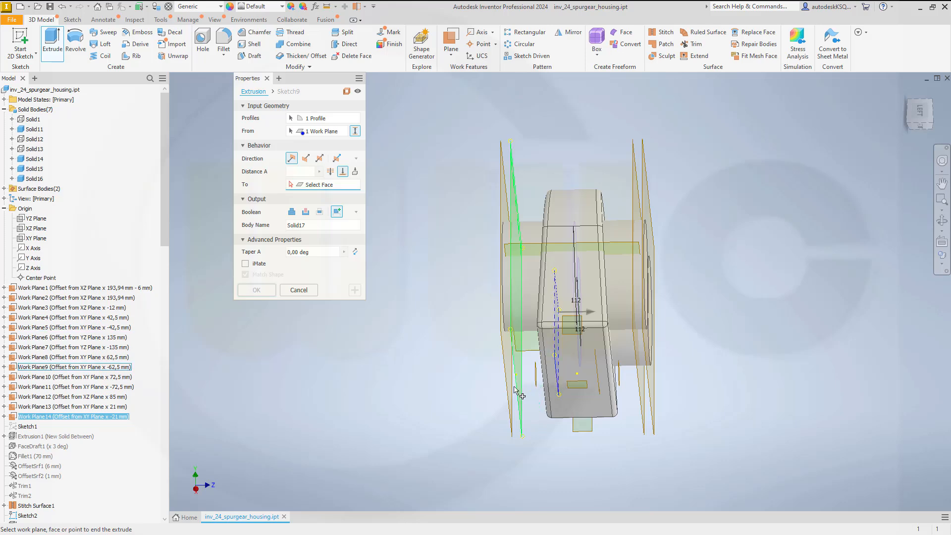
click(515, 389)
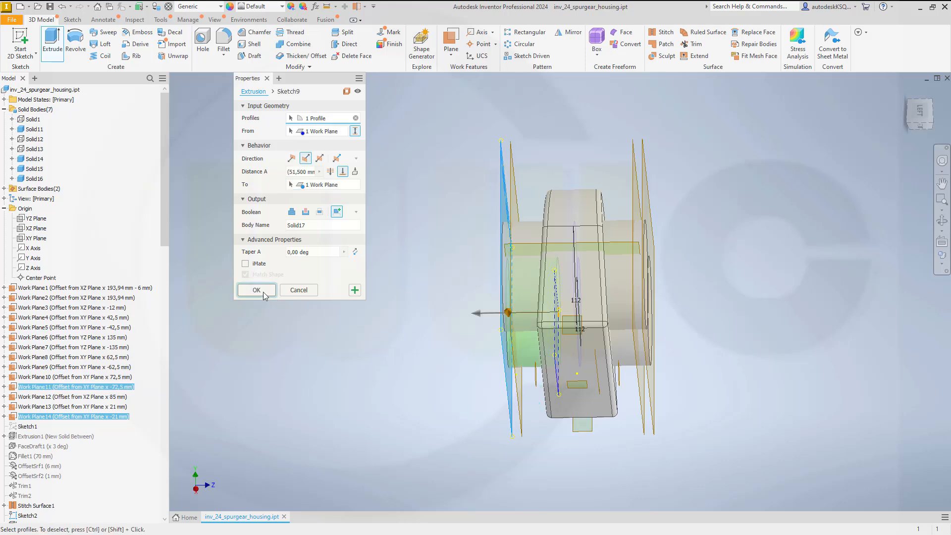
click(263, 292)
shift+middle_drag(354, 317, 302, 342)
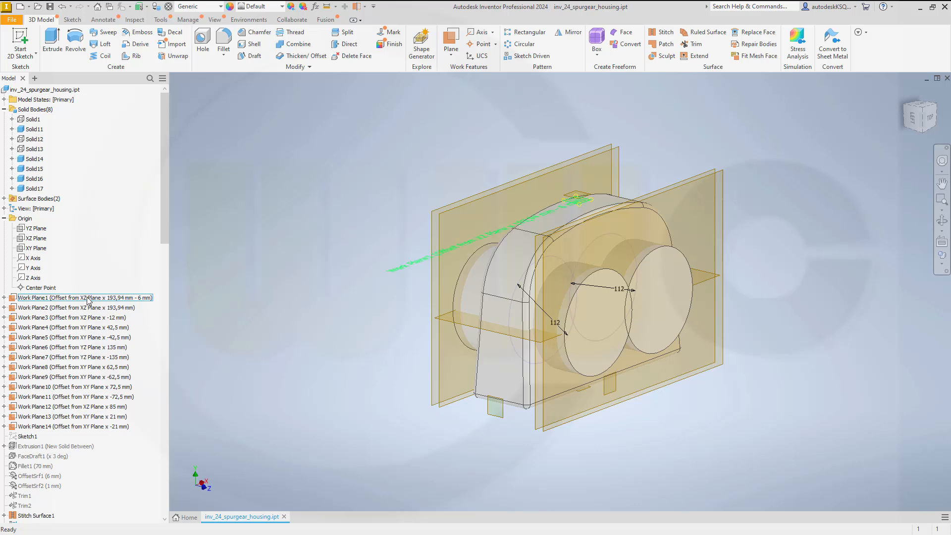
Hide all the offset work planes, Work Plane1 through Work Plane14.
shift+middle_drag(241, 332, 187, 314)
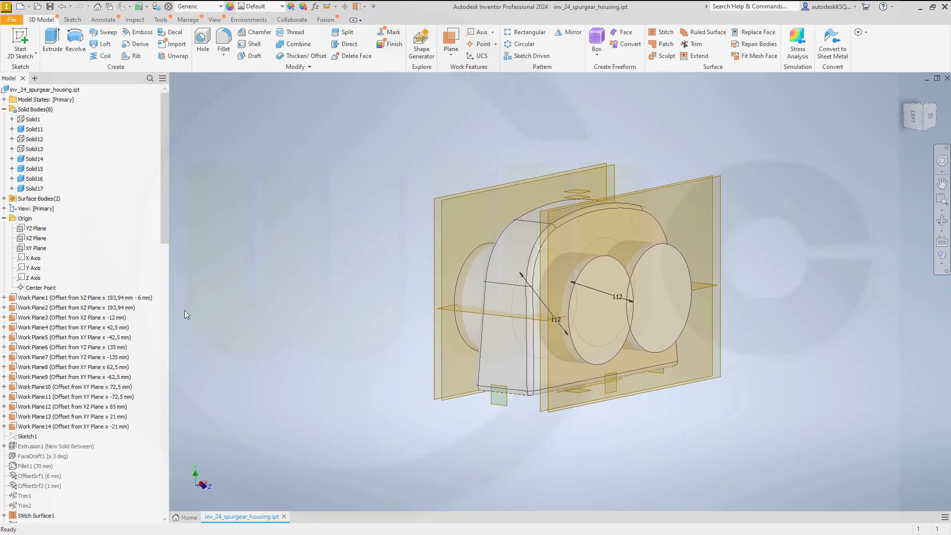
click(124, 298)
shift+click(75, 426)
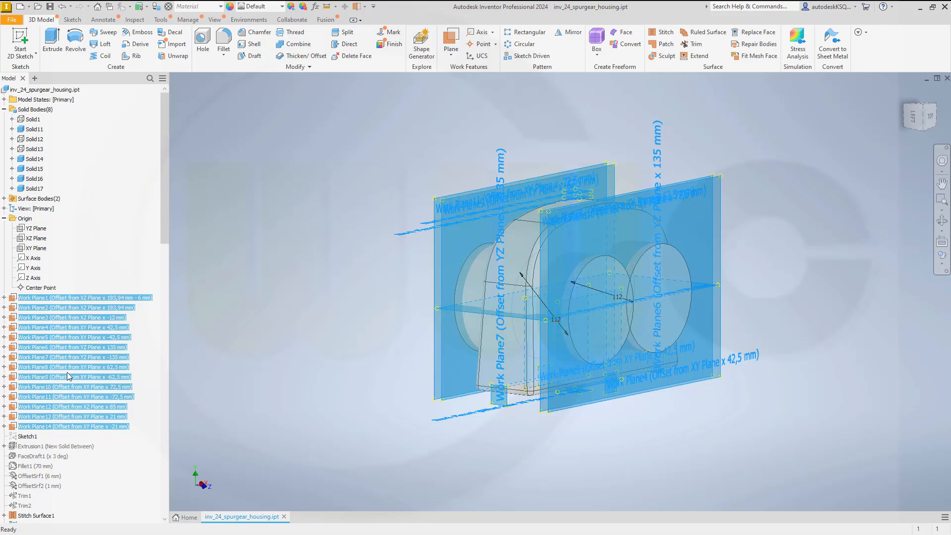
right_click(71, 377)
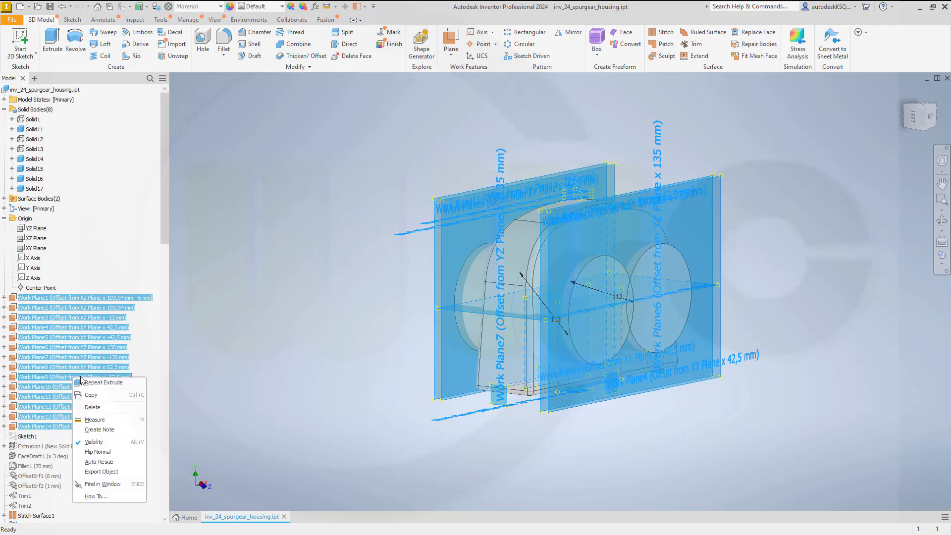
click(93, 442)
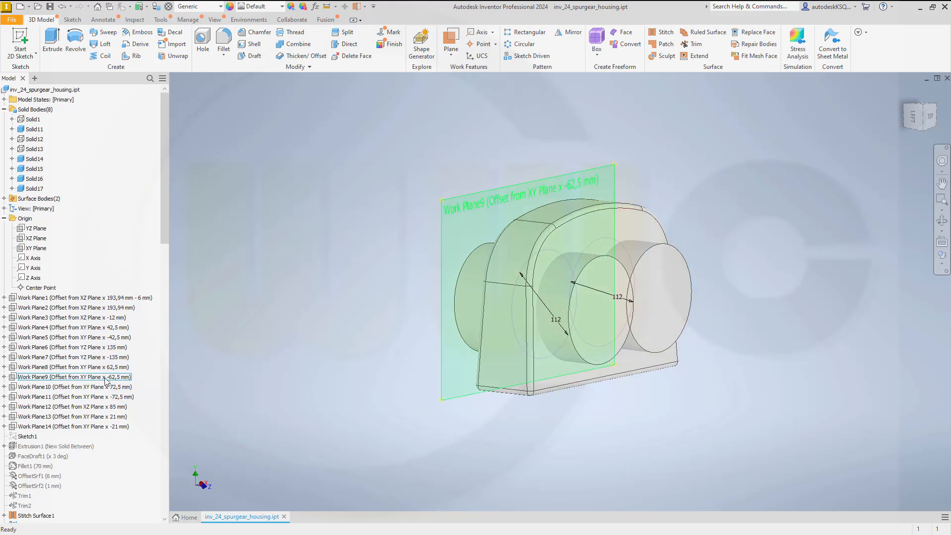
Hide Sketch8 and Sketch9, leaving out the extrusions listed between them.
scroll(89, 396, down, 3)
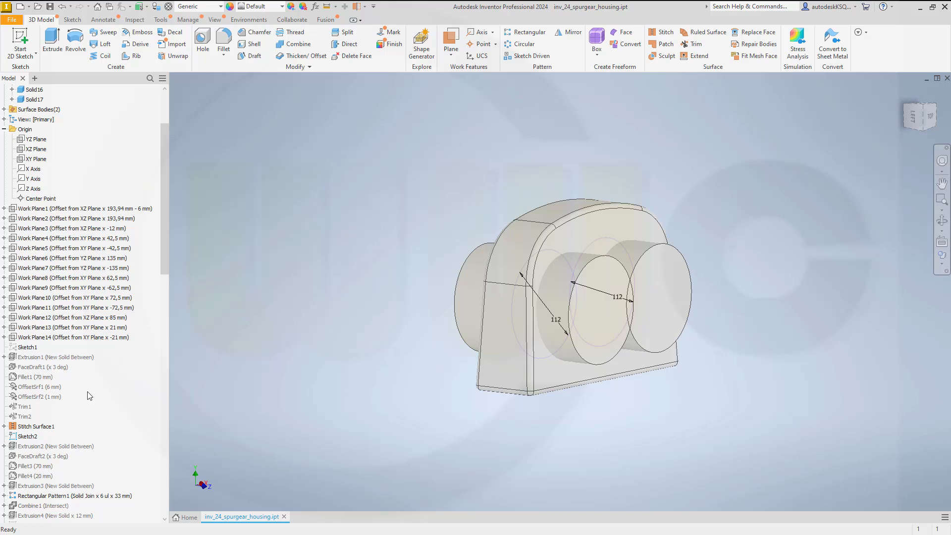
scroll(90, 396, down, 4)
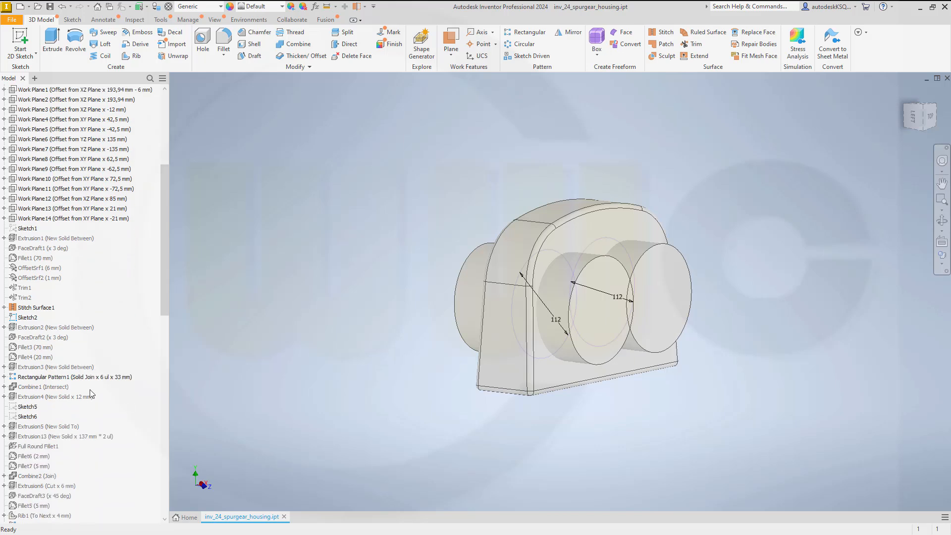
scroll(90, 389, down, 4)
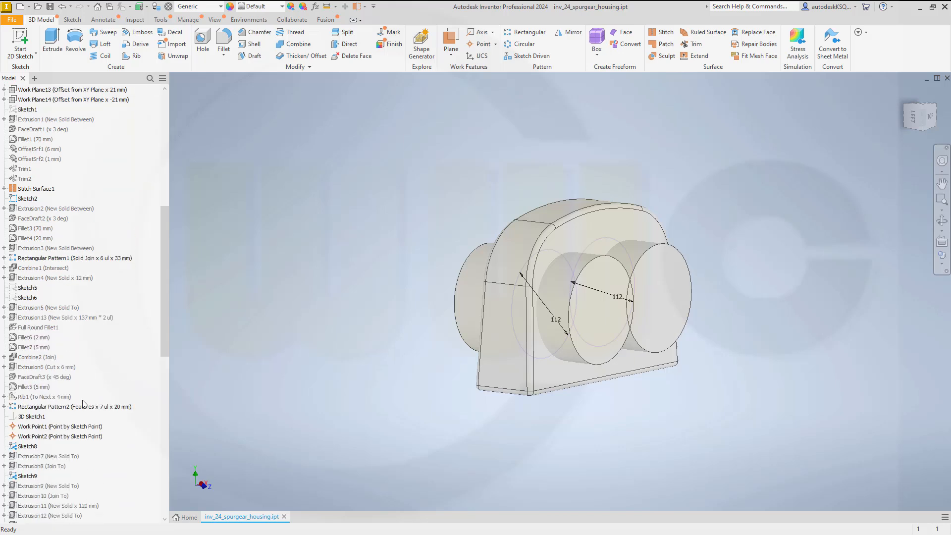
click(27, 446)
shift+click(34, 476)
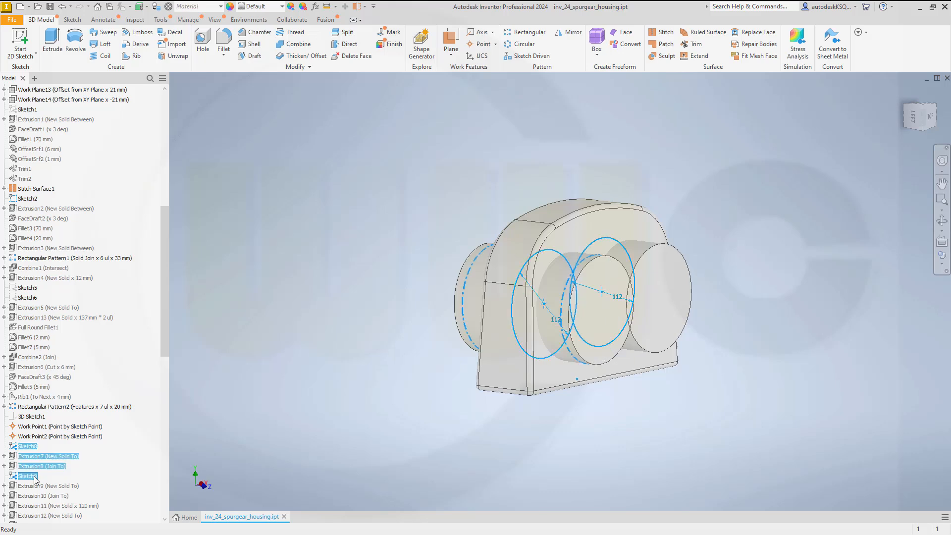
right_click(34, 478)
click(215, 419)
click(37, 444)
click(26, 447)
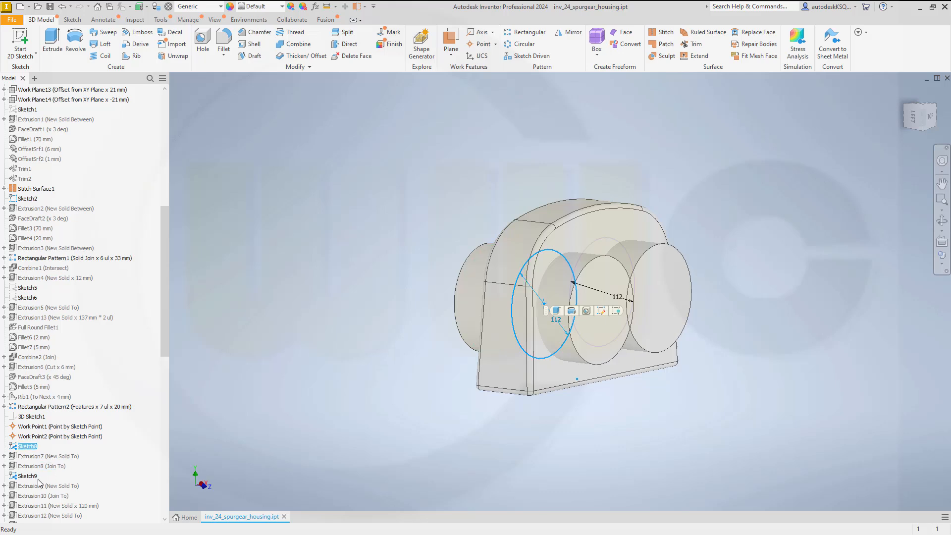
ctrl+click(30, 476)
right_click(41, 477)
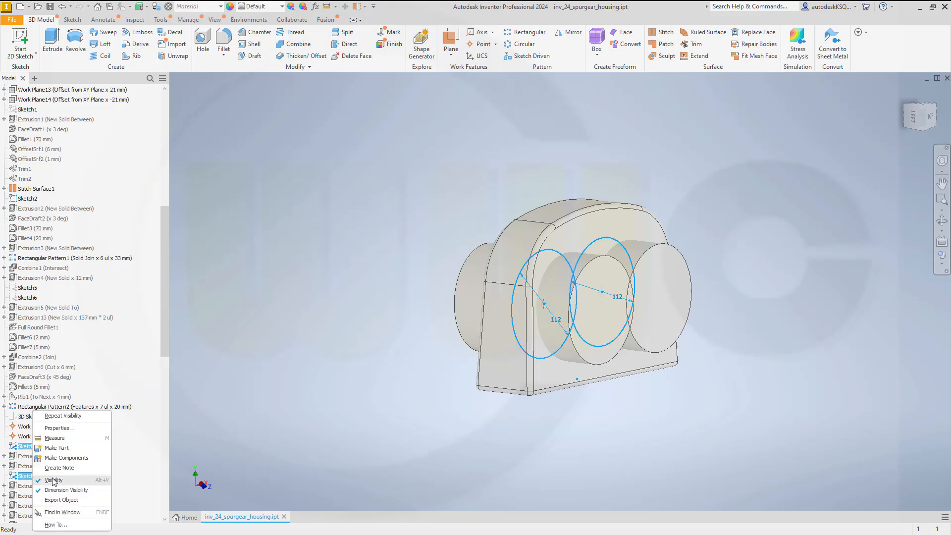
click(53, 480)
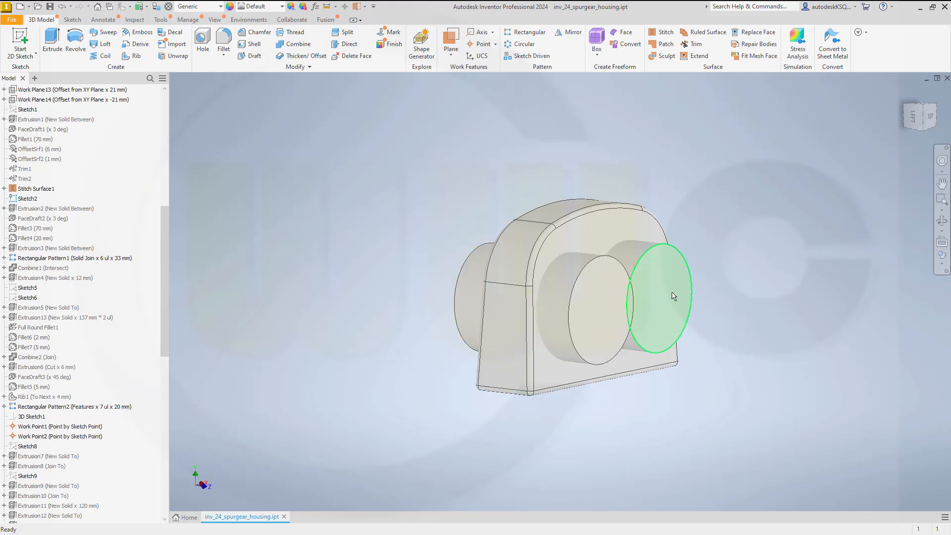
Cut the four extruded cylinders out of the filleted inner body with Combine, without keeping the tool bodies.
shift+middle_drag(412, 310, 466, 326)
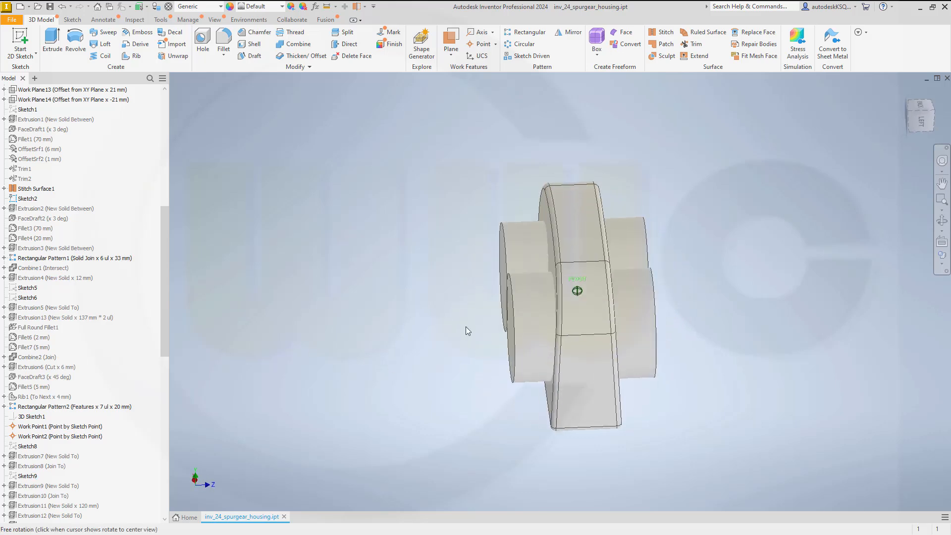
shift+middle_drag(407, 293, 385, 289)
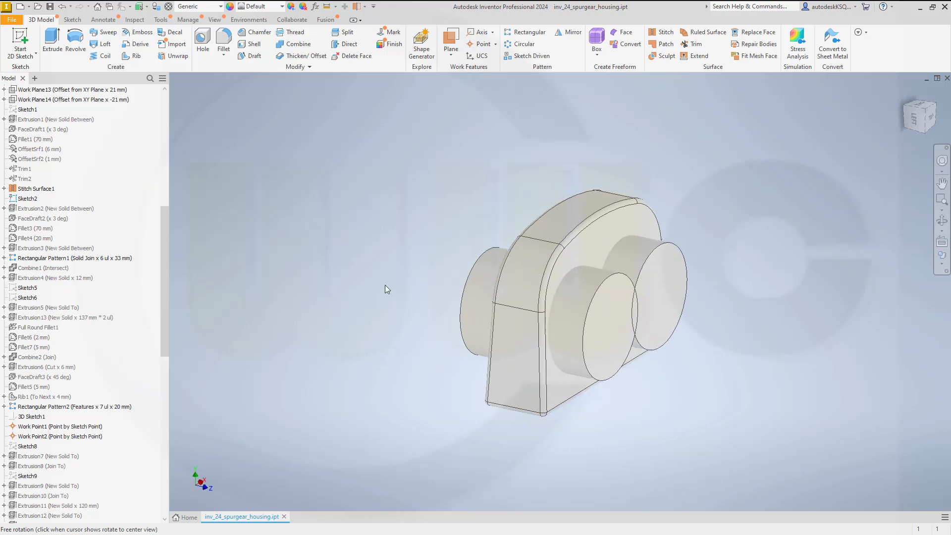
click(295, 44)
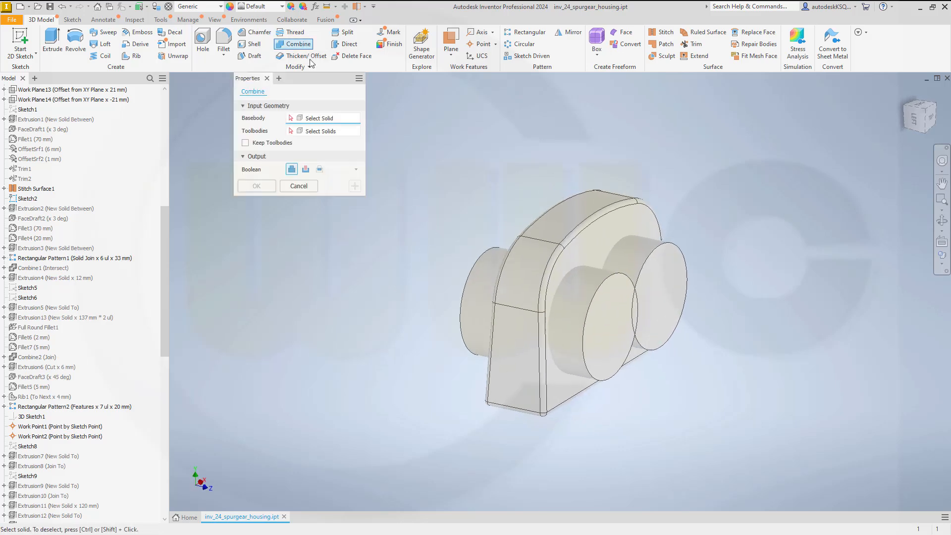
click(528, 225)
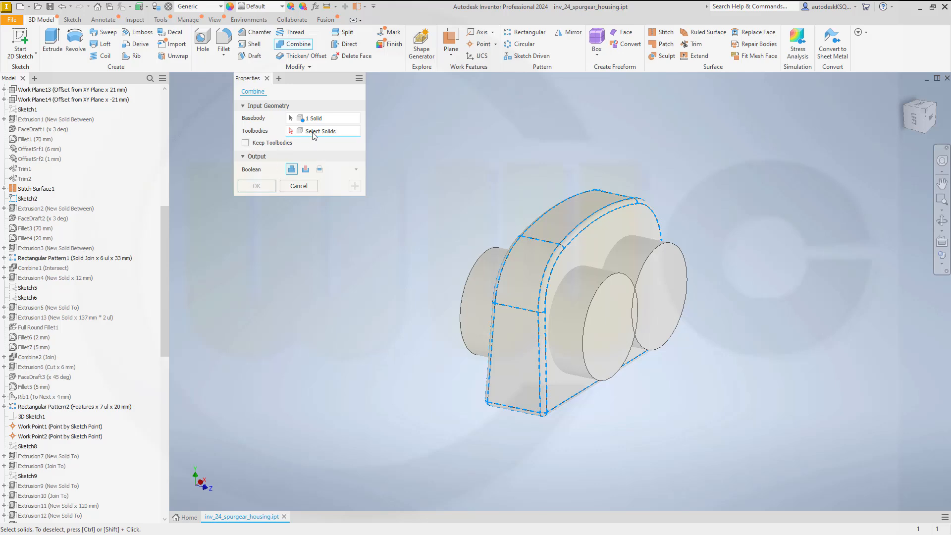
click(585, 321)
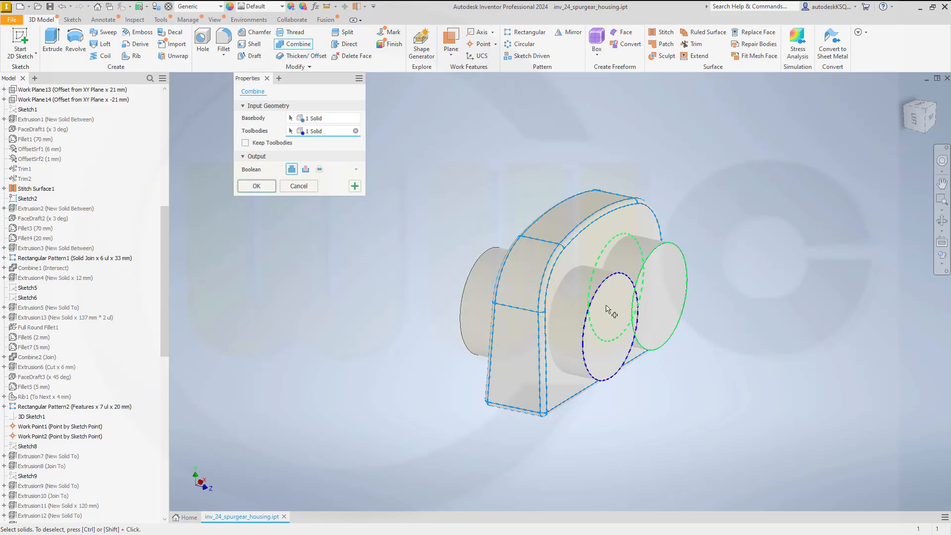
click(654, 288)
click(494, 299)
shift+middle_drag(402, 292, 476, 285)
click(522, 269)
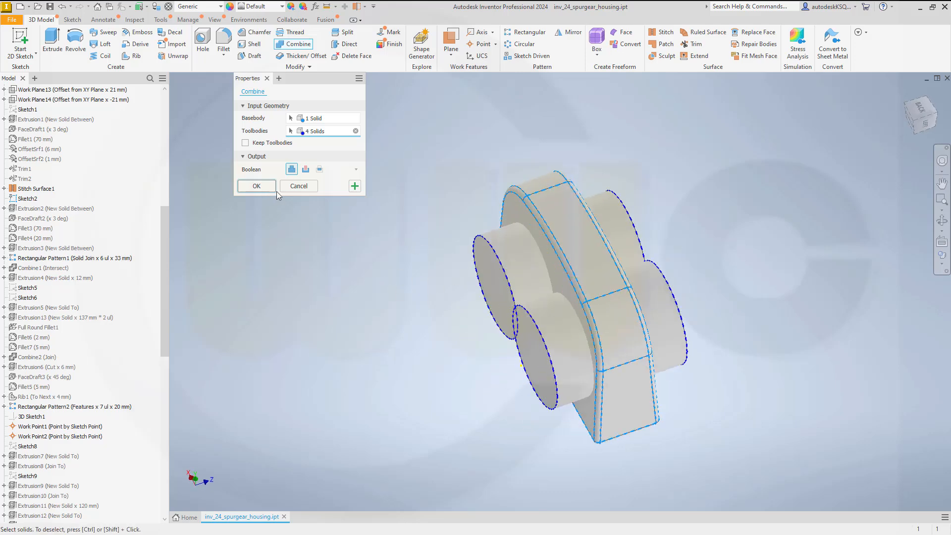
click(306, 169)
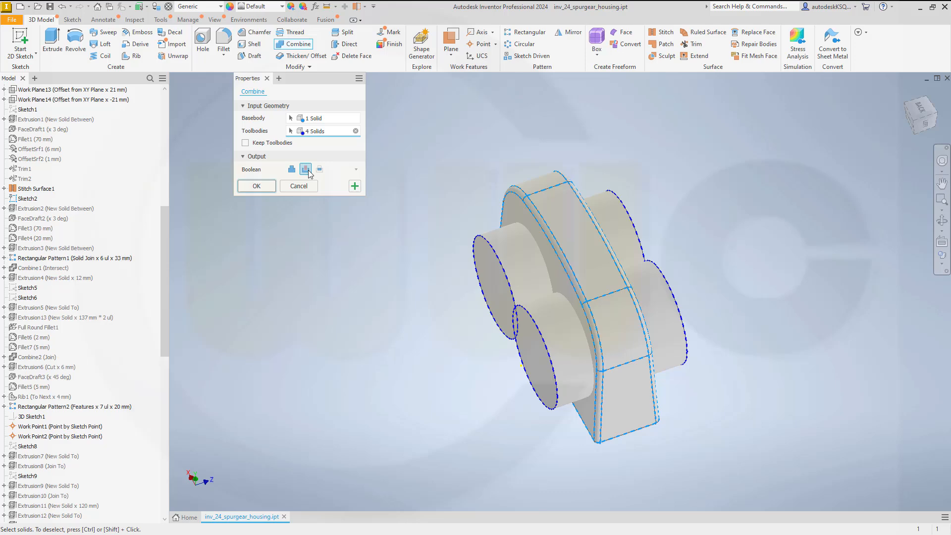
click(255, 186)
shift+middle_drag(326, 242, 425, 314)
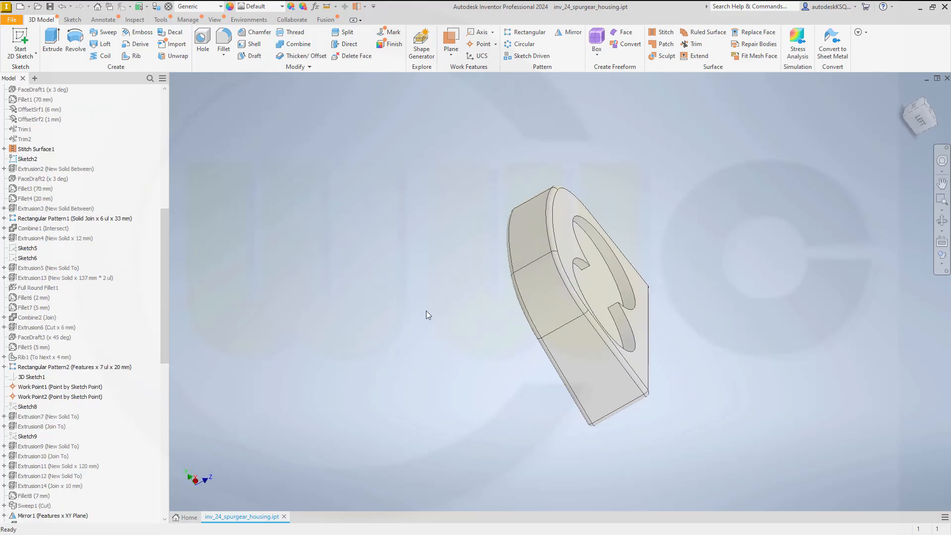
Fillet the four sharp edges where the circular recesses meet, on both faces of the body, with a 10 mm radius.
shift+middle_drag(576, 363, 488, 314)
click(224, 40)
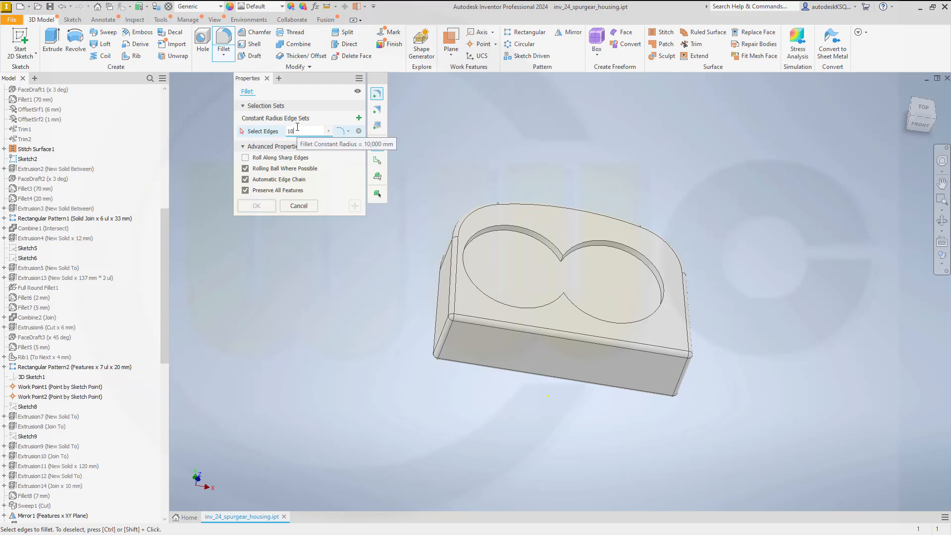
scroll(561, 258, up, 5)
click(558, 257)
scroll(569, 302, down, 5)
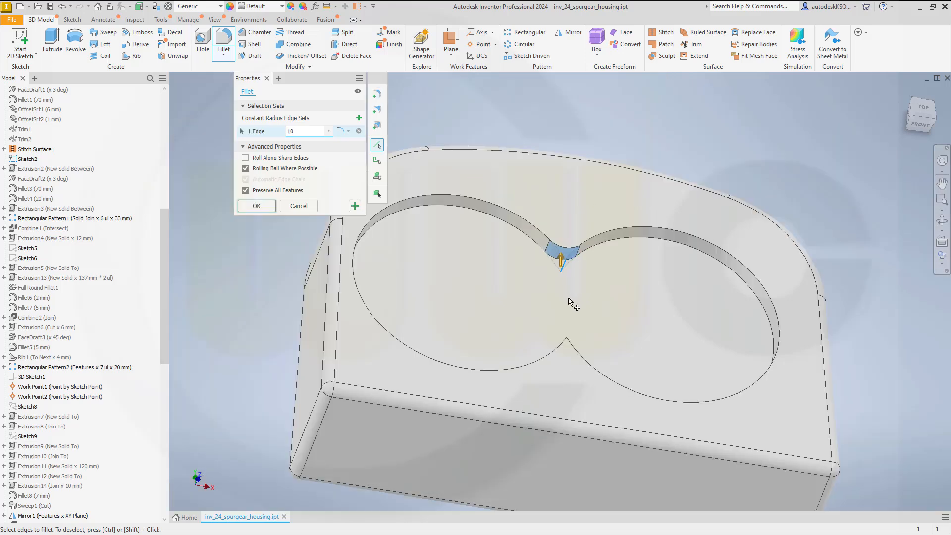
shift+middle_drag(560, 319, 589, 395)
click(583, 388)
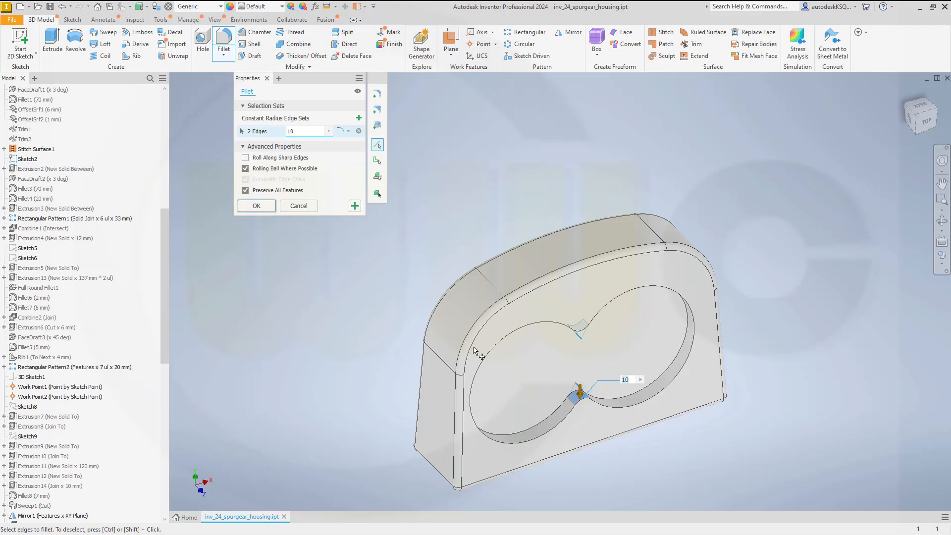
shift+middle_drag(565, 324, 607, 314)
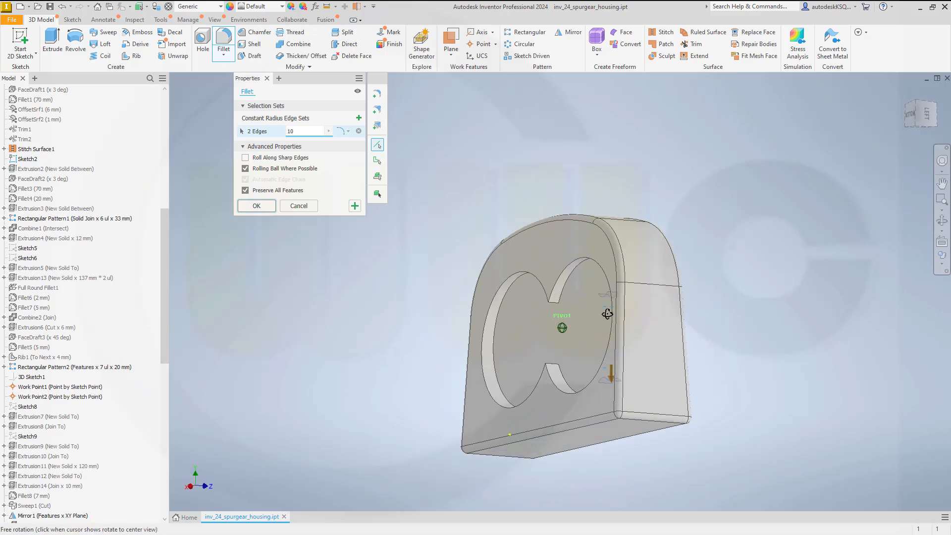
click(553, 304)
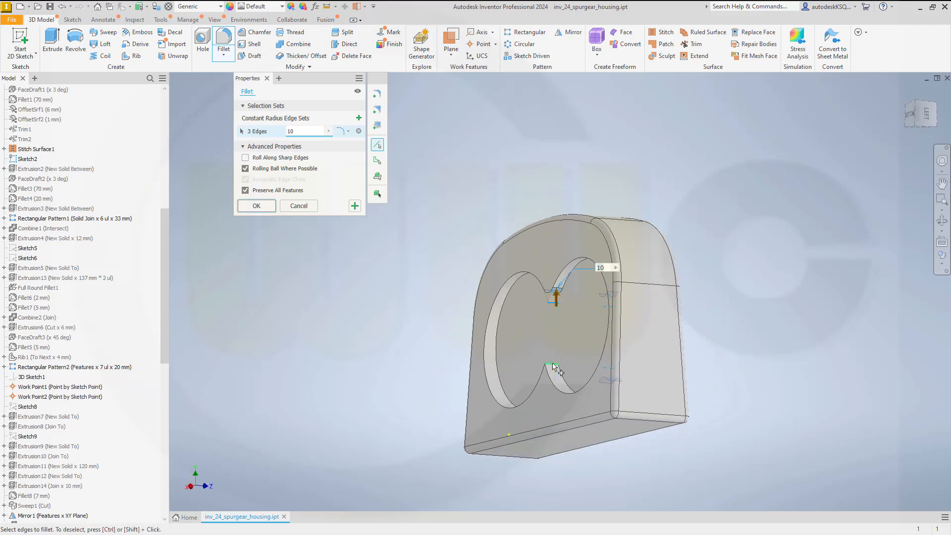
click(554, 367)
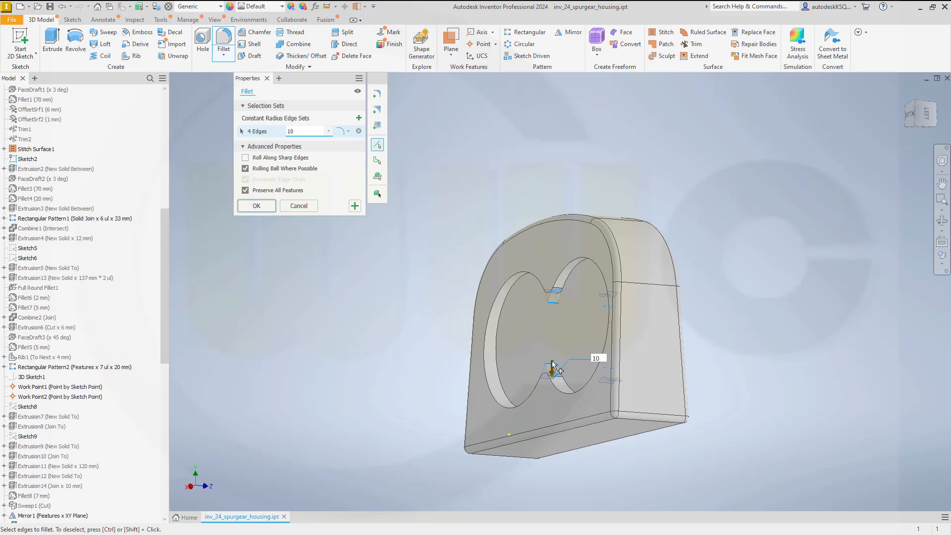
click(263, 207)
Fillet the floor edge loop of the double-circle recess on the front face with a 5 mm radius.
shift+middle_drag(413, 282, 260, 265)
shift+middle_drag(639, 439, 609, 400)
mouse_move(424, 380)
shift+middle_down()
mouse_move(457, 386)
mouse_move(432, 383)
shift+middle_up()
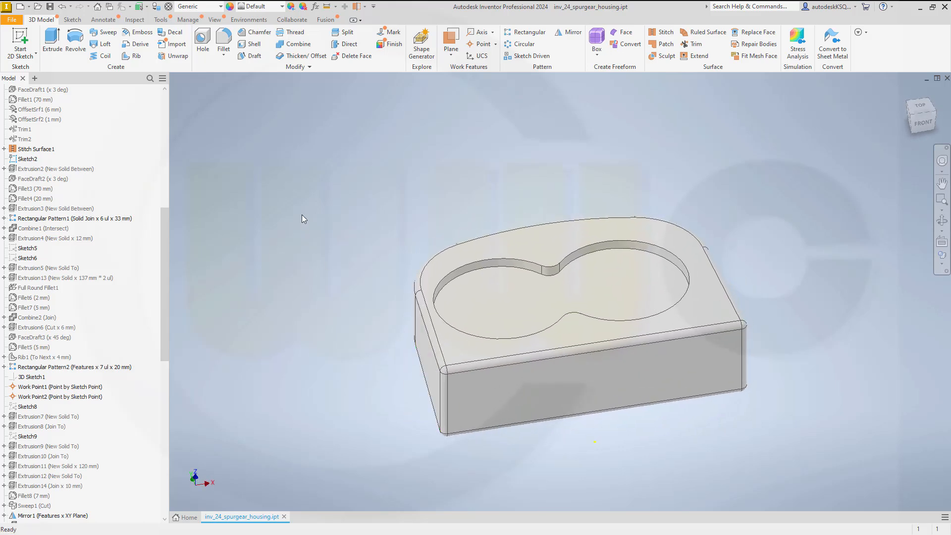
click(224, 39)
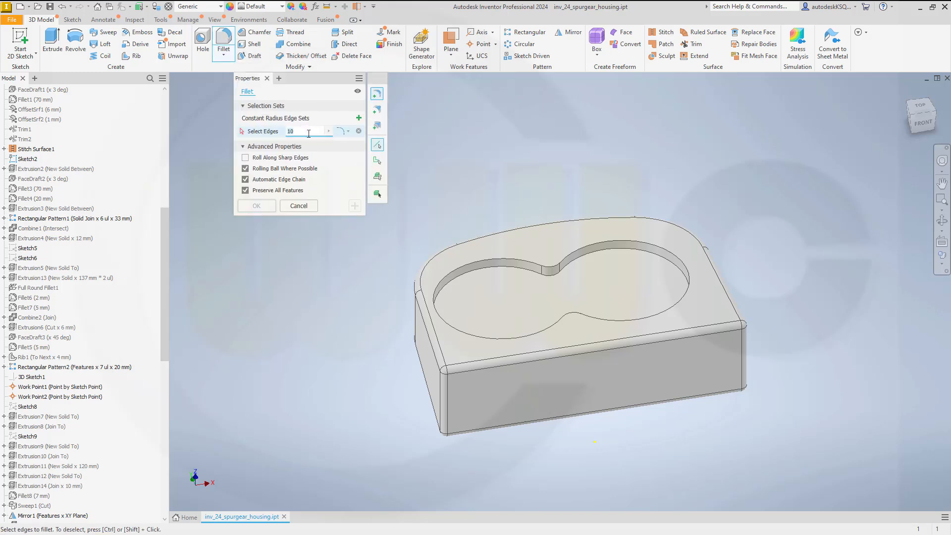
text(5)
click(499, 267)
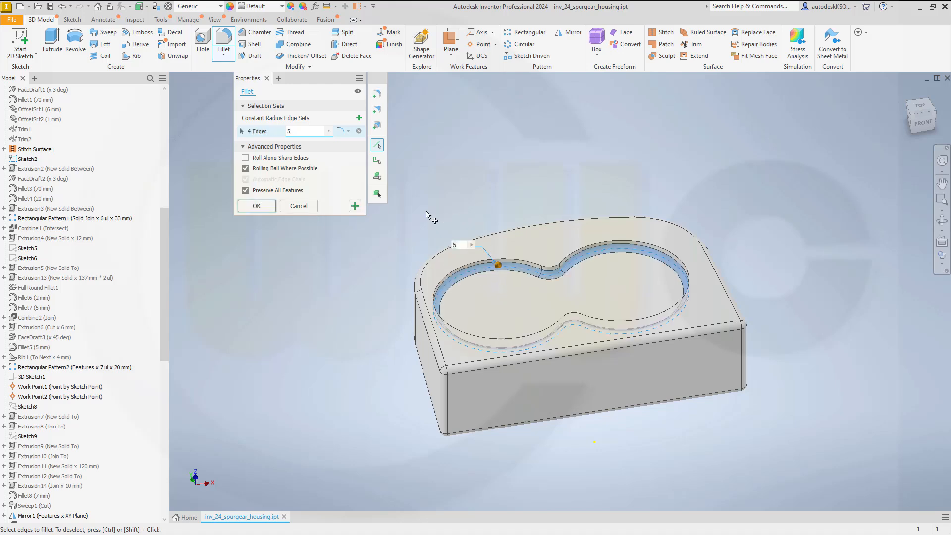
click(257, 206)
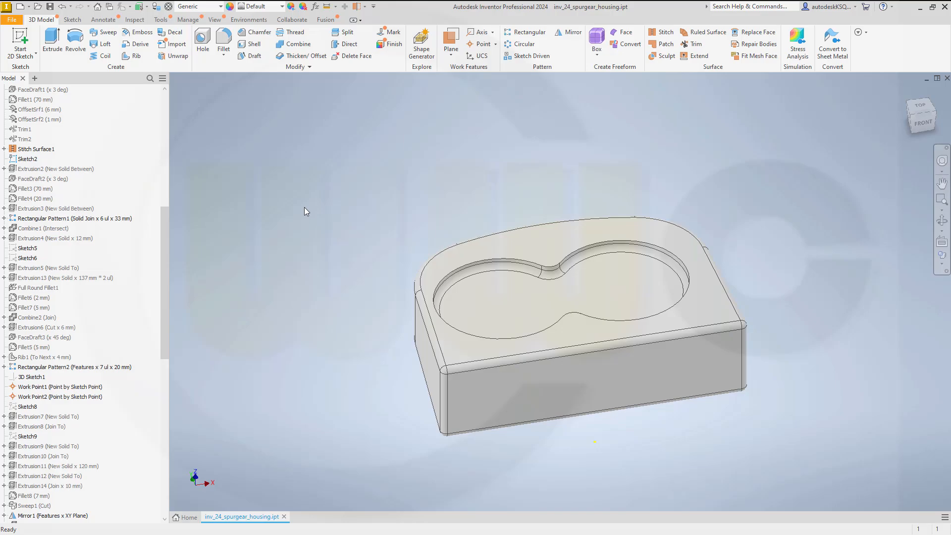
shift+middle_drag(304, 207, 248, 119)
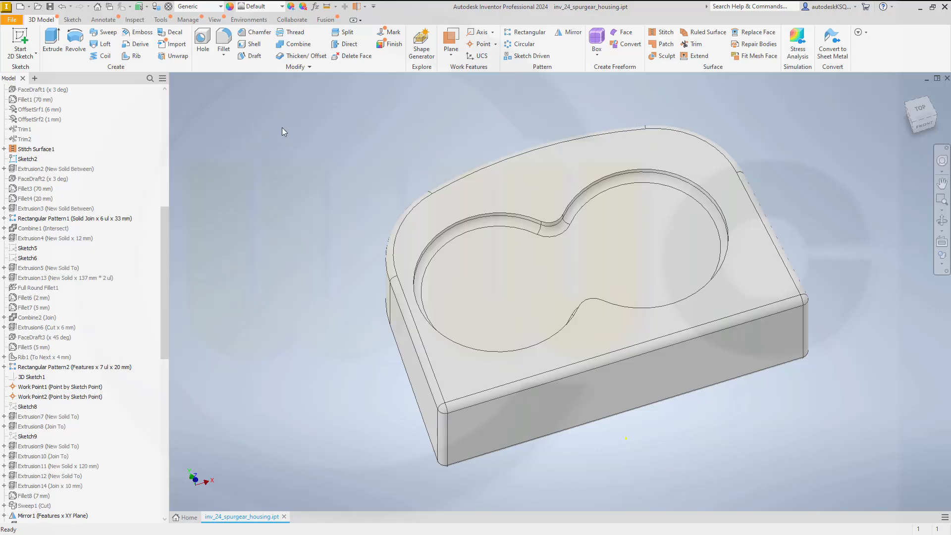
Start a variable-radius fillet on the recess's rim loop, with 4 mm at position 0.0 of the neck arc nearer the body's curved side.
click(223, 39)
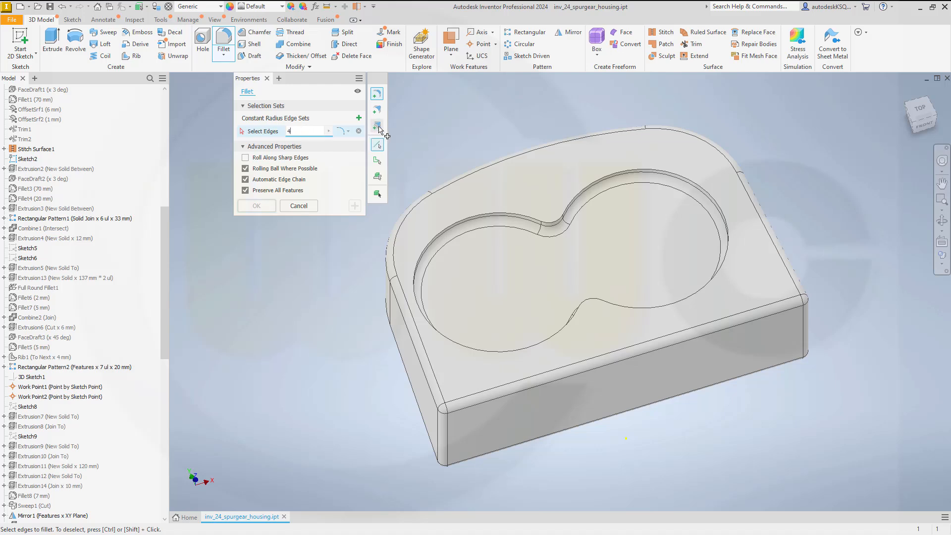
click(378, 111)
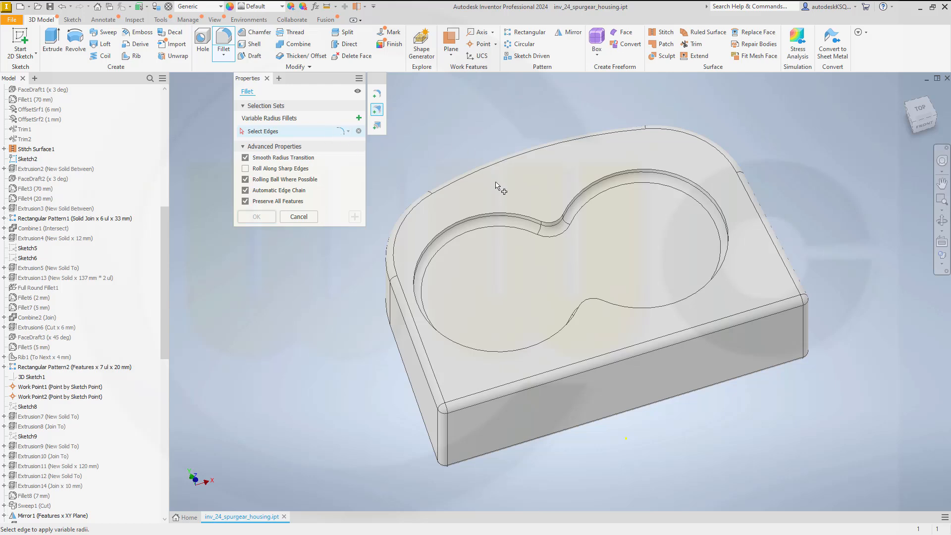
click(507, 216)
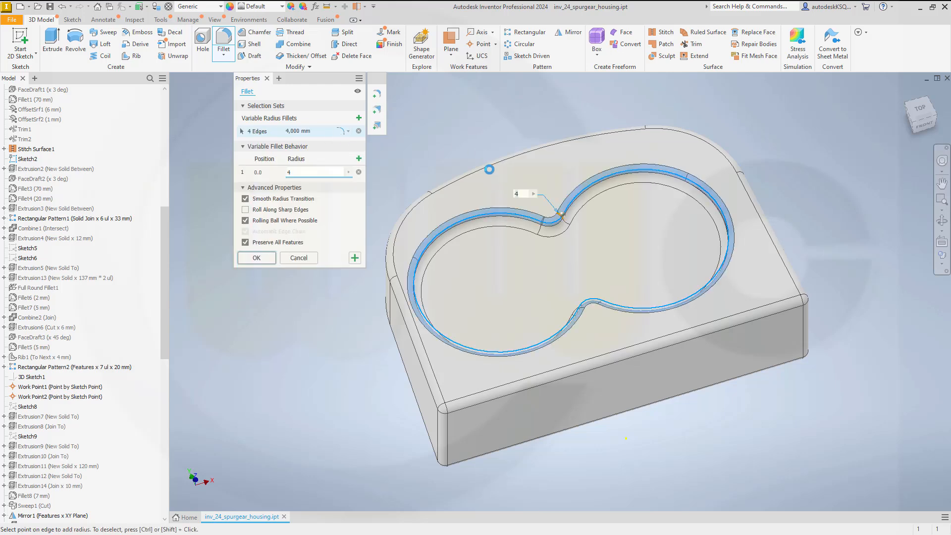
mouse_move(416, 181)
shift+middle_down()
mouse_move(417, 168)
mouse_move(394, 170)
shift+middle_up()
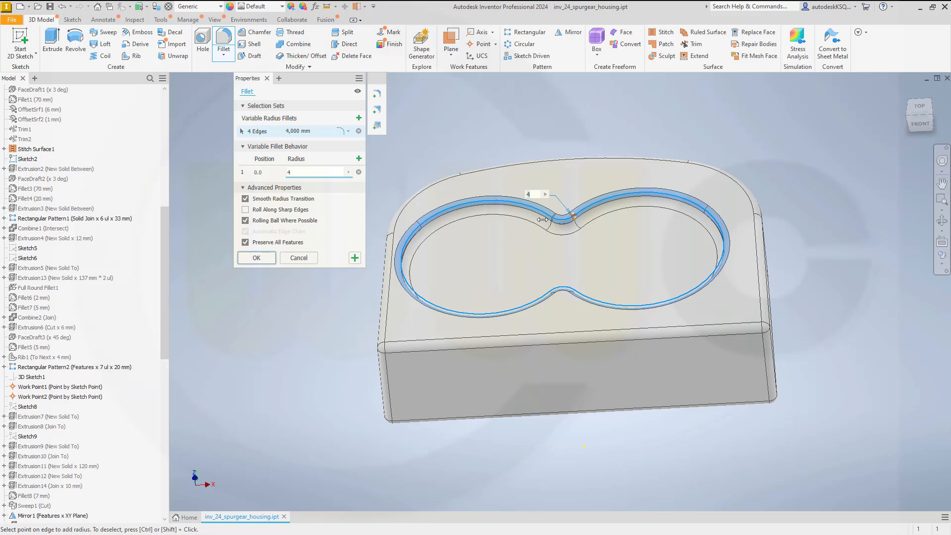
scroll(543, 219, down, 3)
scroll(543, 218, down, 2)
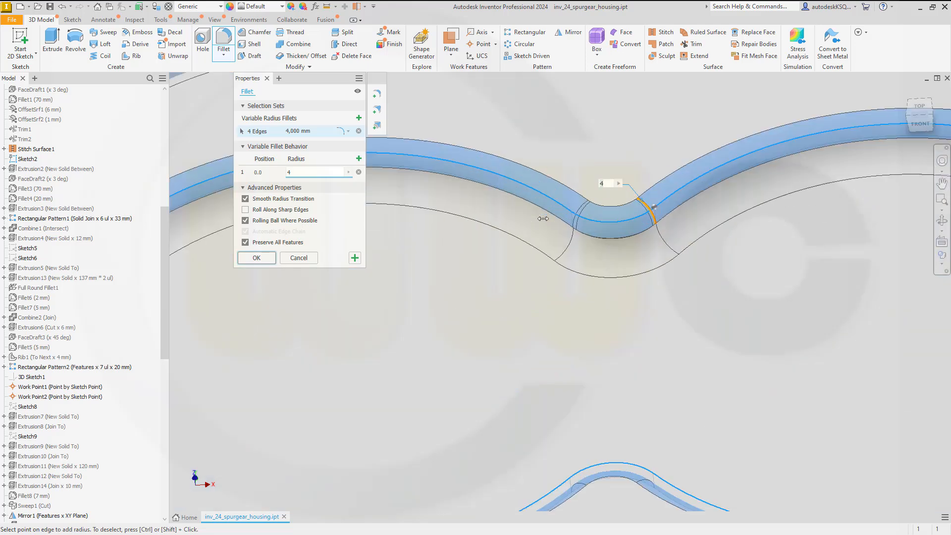
Add 4 mm radius points at positions 1 and 0.5 of that same neck arc.
click(359, 159)
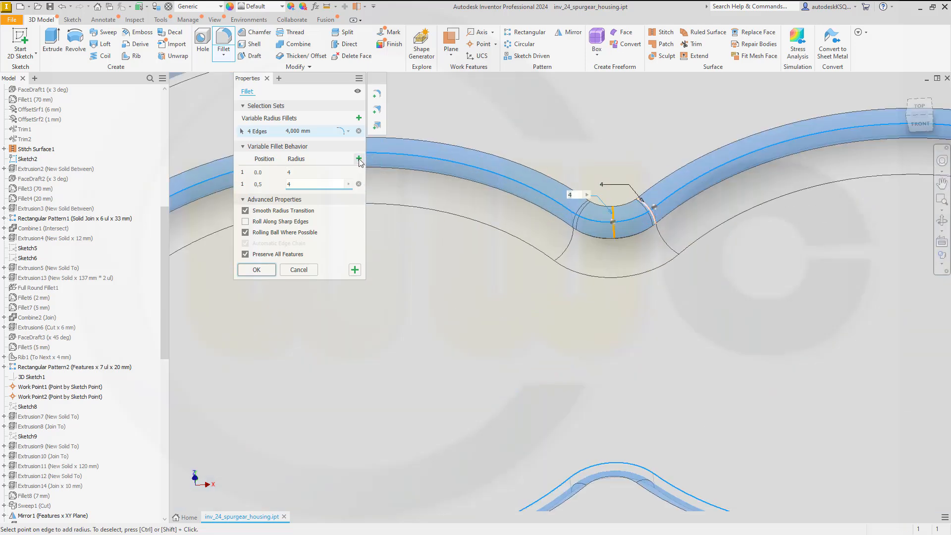
click(265, 185)
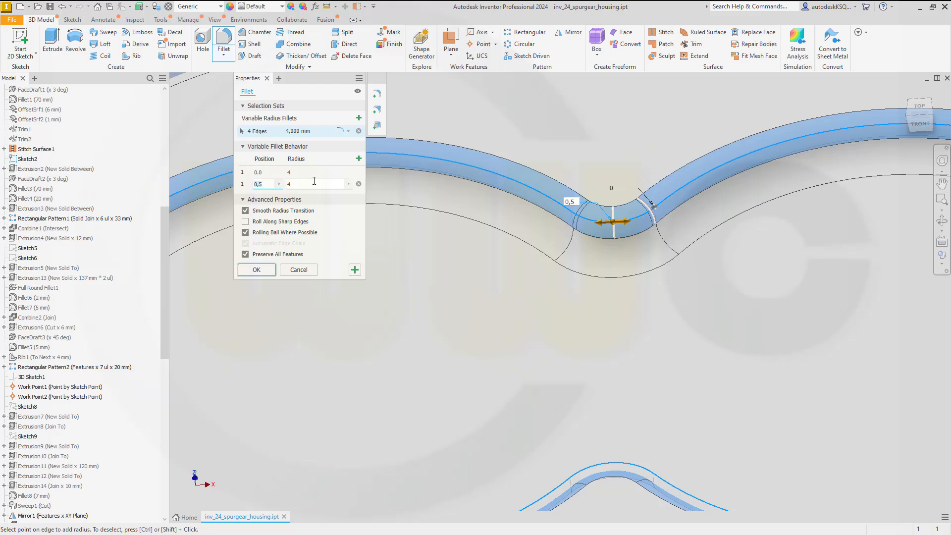
key(BackSpace)
key(BackSpace)
key(BackSpace)
text(1)
key(Caps_Lock)
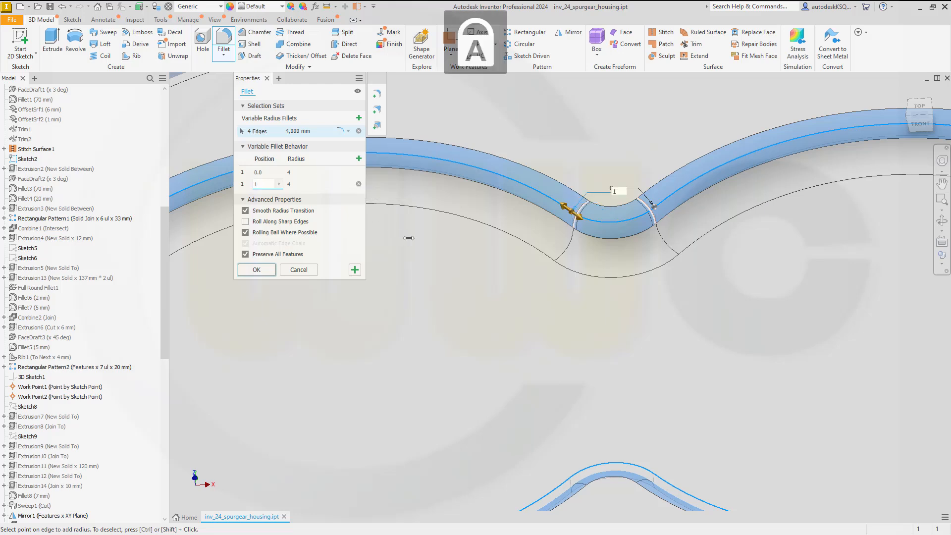
key(Tab)
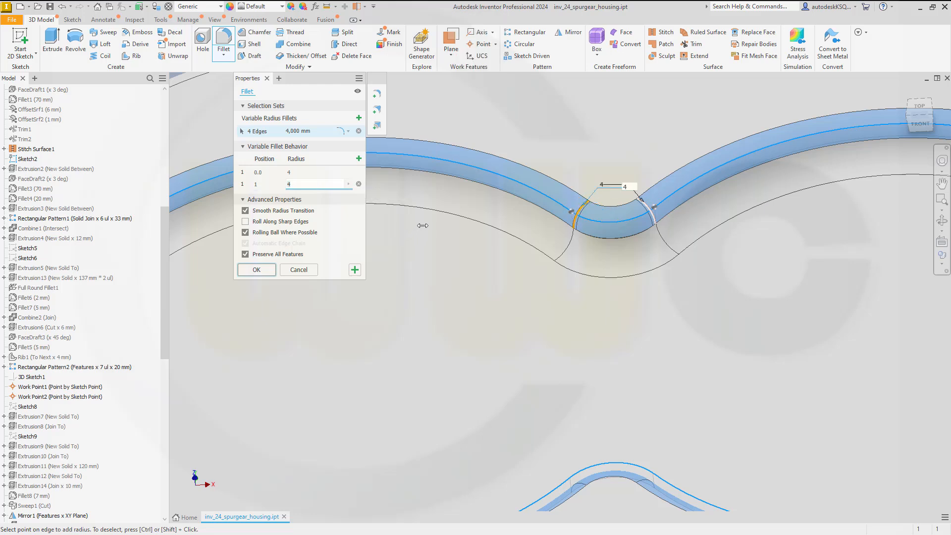
scroll(462, 242, down, 3)
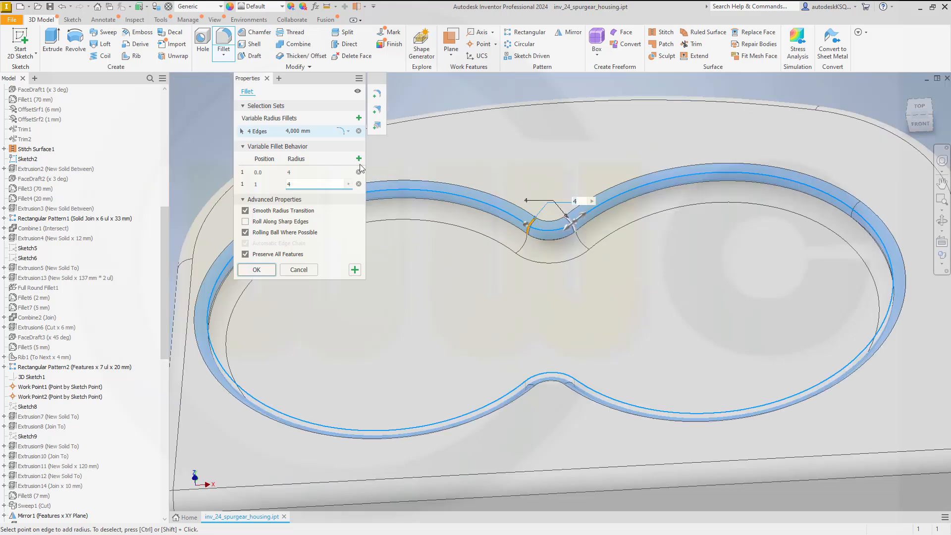
click(550, 229)
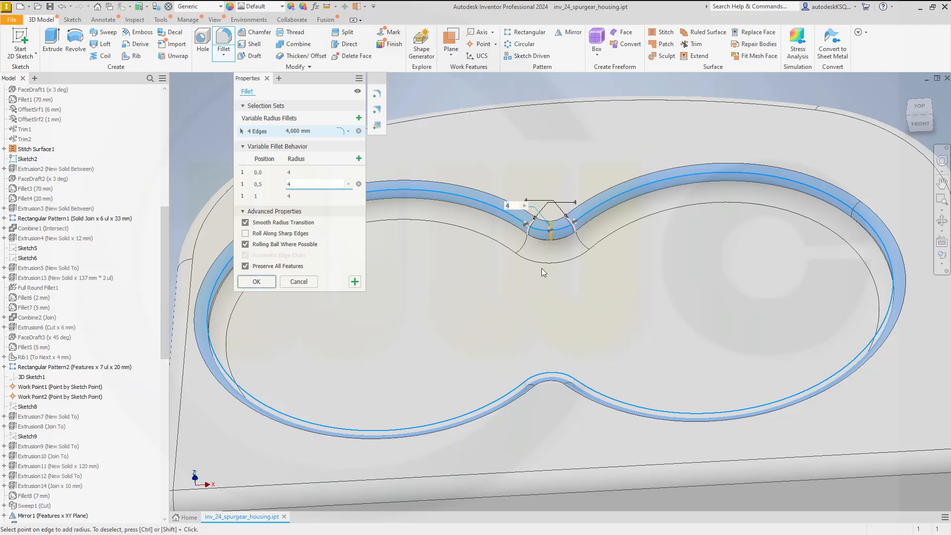
Add a radius point at position 0.0 of the opposite neck arc and set its radius to 8 mm.
shift+middle_drag(511, 323, 667, 323)
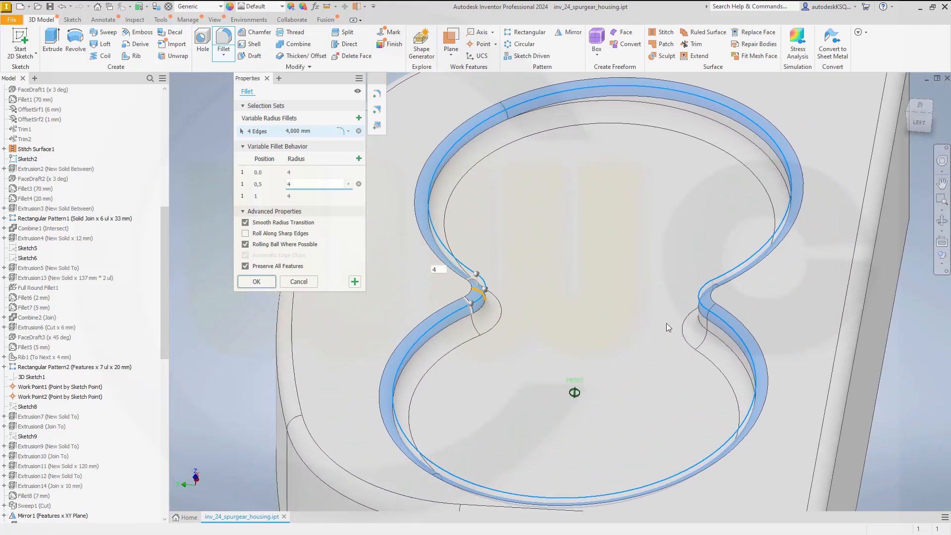
click(708, 310)
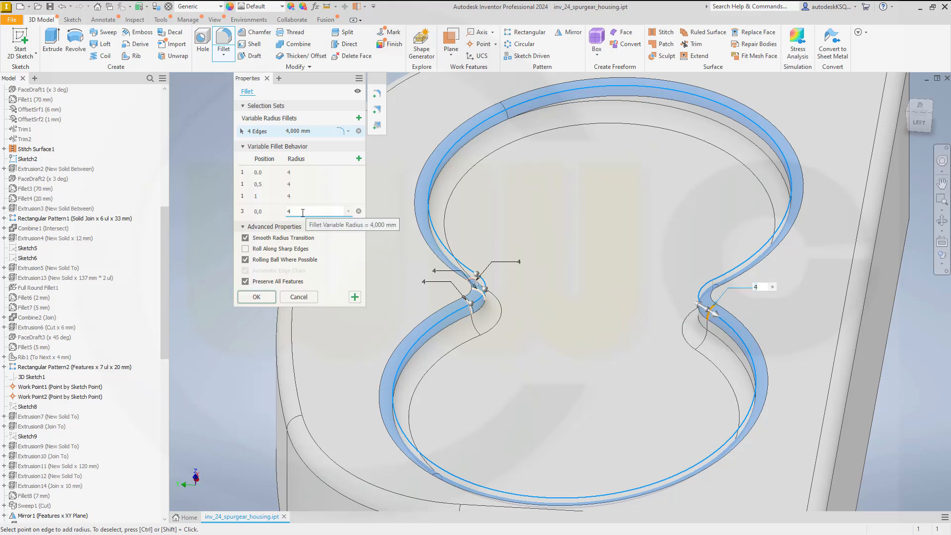
drag(302, 213, 267, 212)
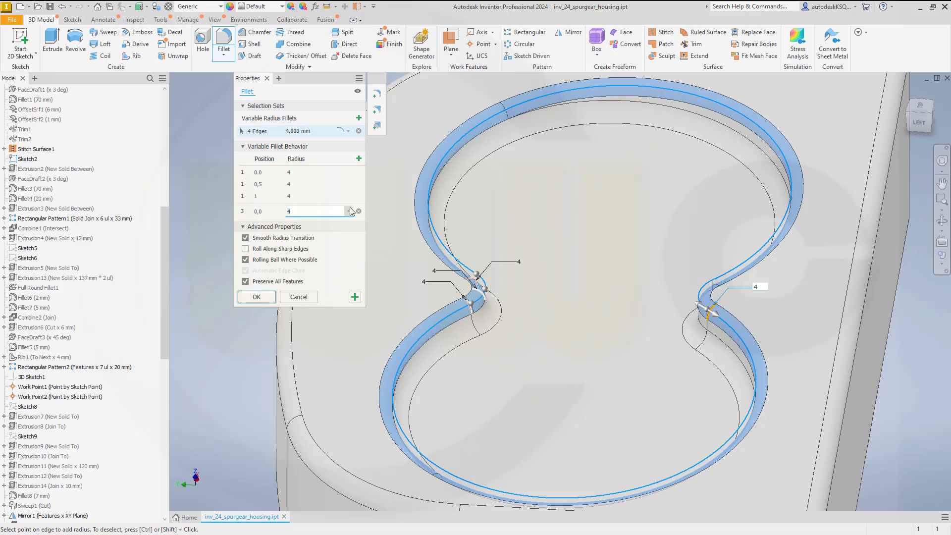
text(()
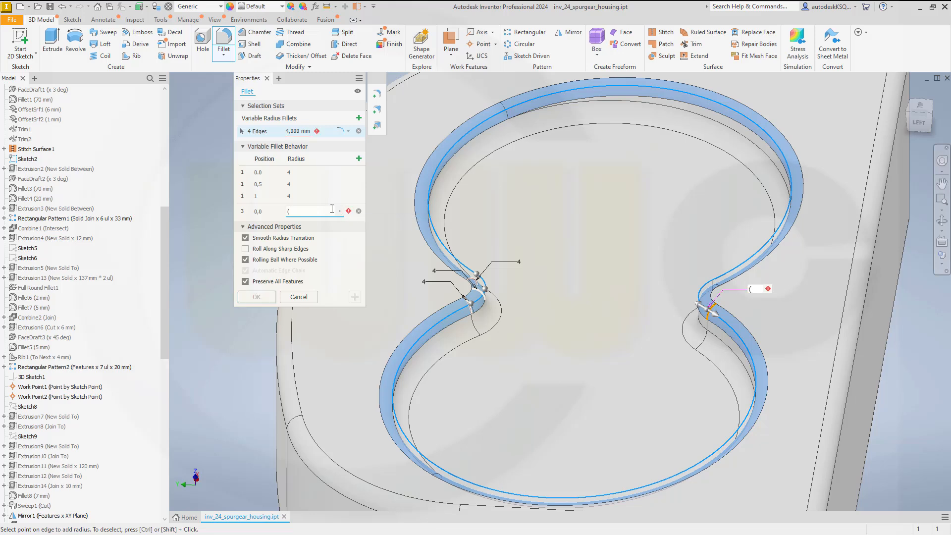
key(BackSpace)
key(Caps_Lock)
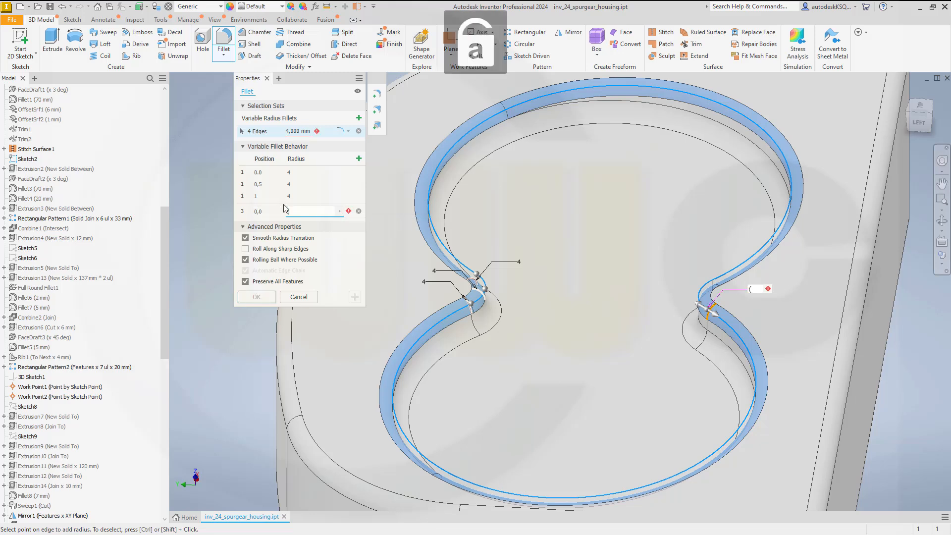
text(8)
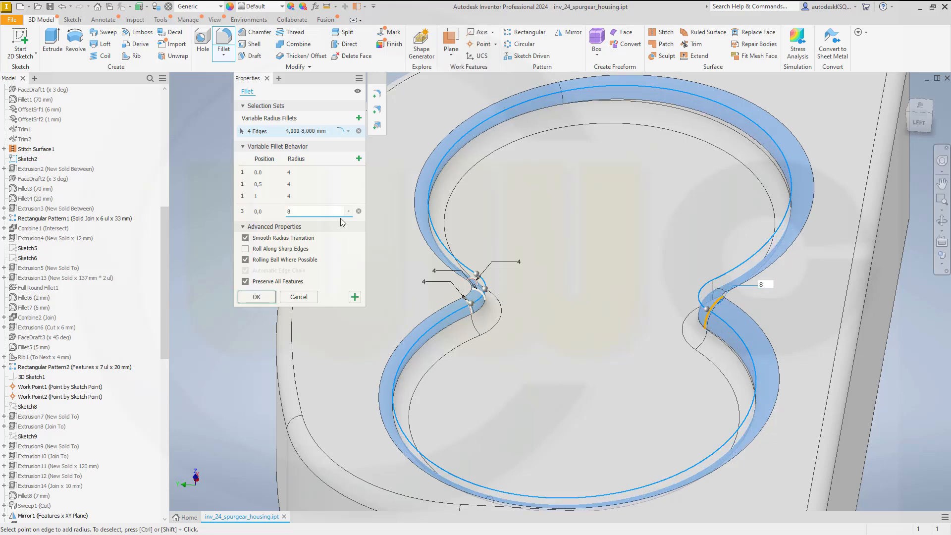
Add an 8 mm radius point at position 1 of the opposite neck arc and remove the midpoint from the 4 mm arc.
click(359, 159)
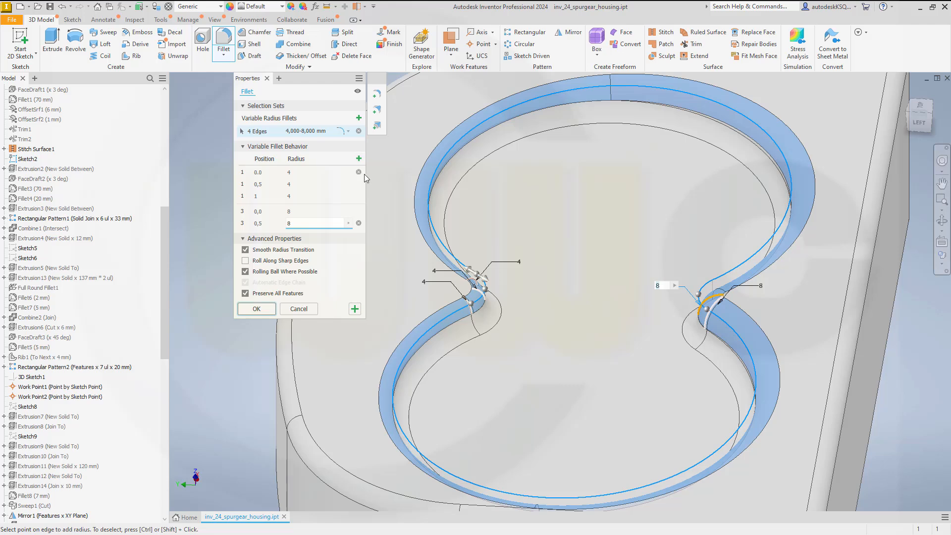
click(248, 224)
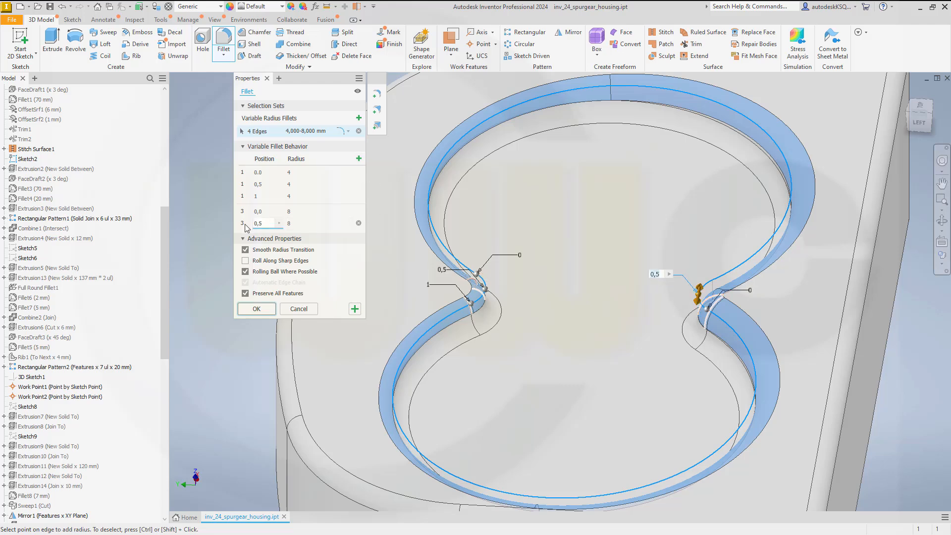
click(262, 224)
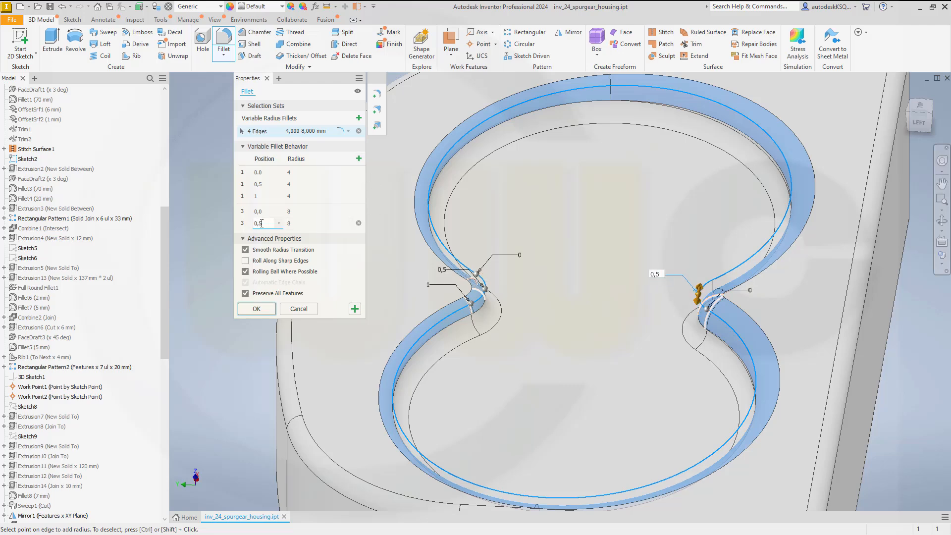
click(326, 228)
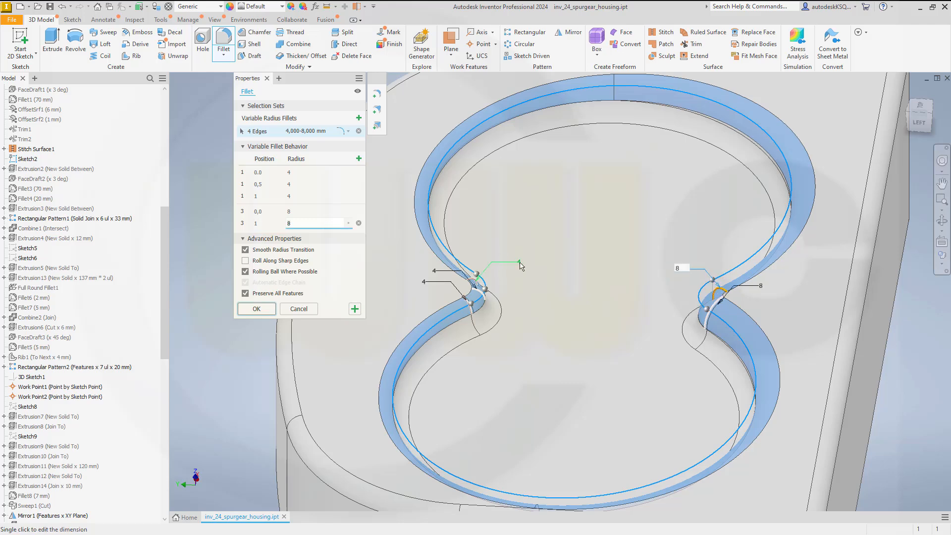
click(361, 186)
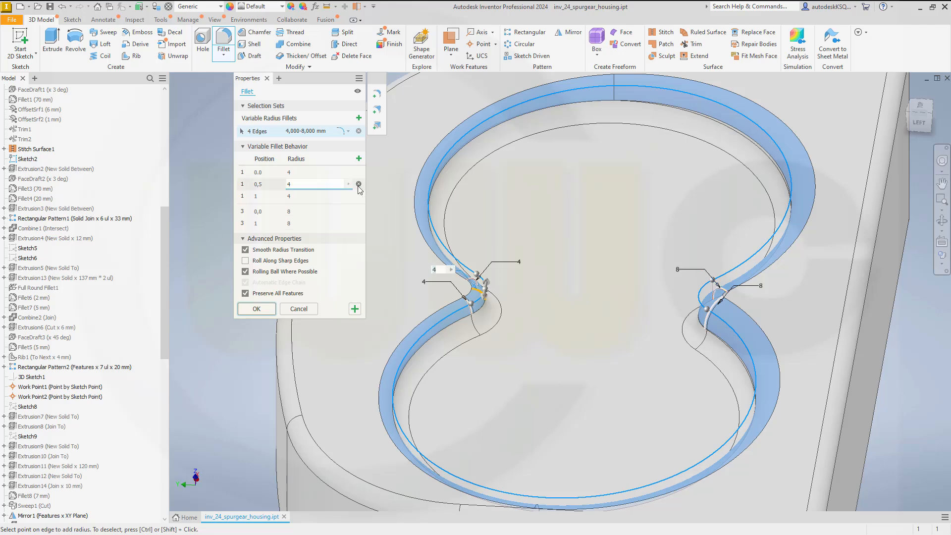
click(359, 184)
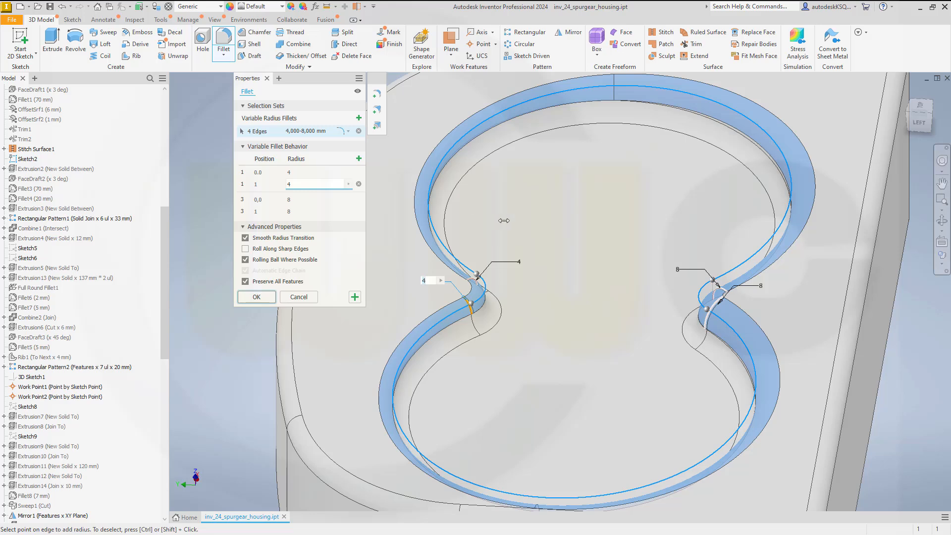
Add 6 mm radius points at position 0.5 of both large arcs and apply the variable fillet.
shift+middle_drag(504, 221, 528, 198)
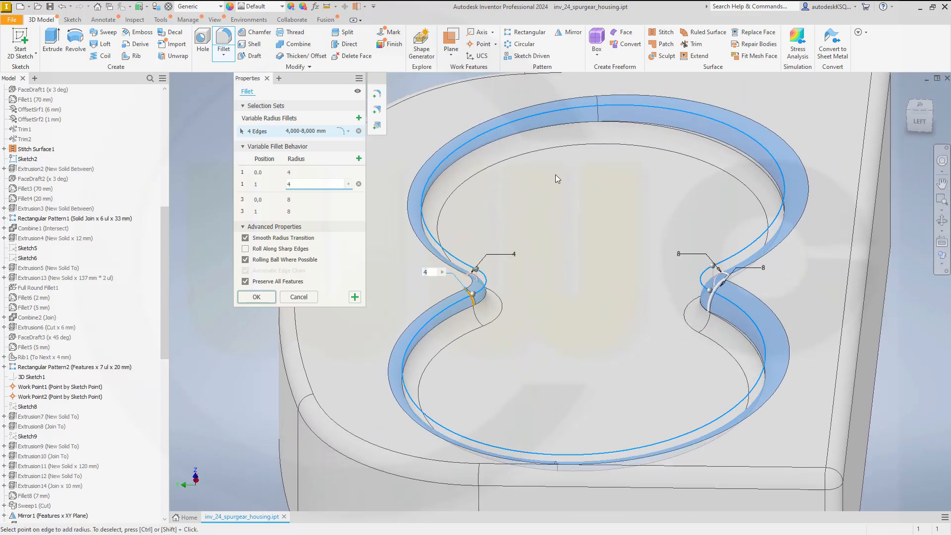
click(616, 105)
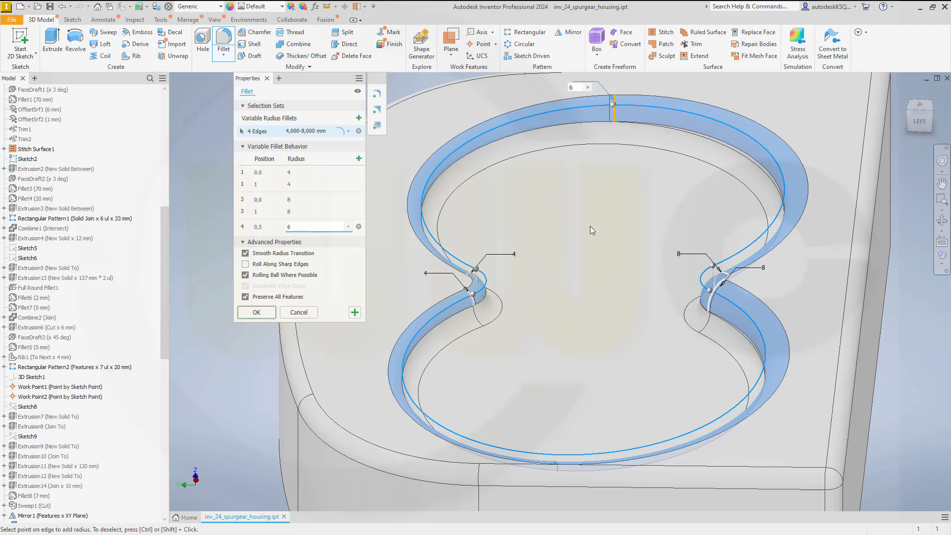
shift+middle_drag(590, 226, 531, 255)
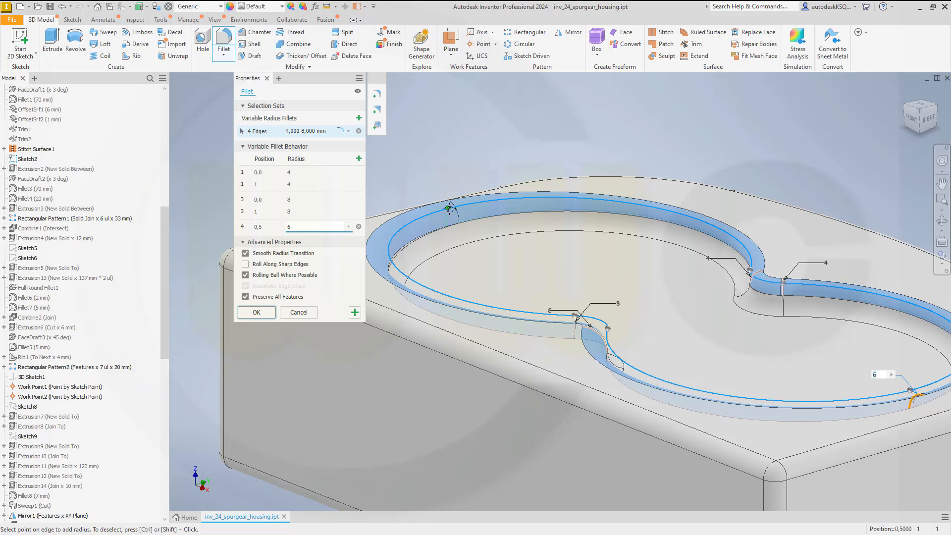
click(448, 208)
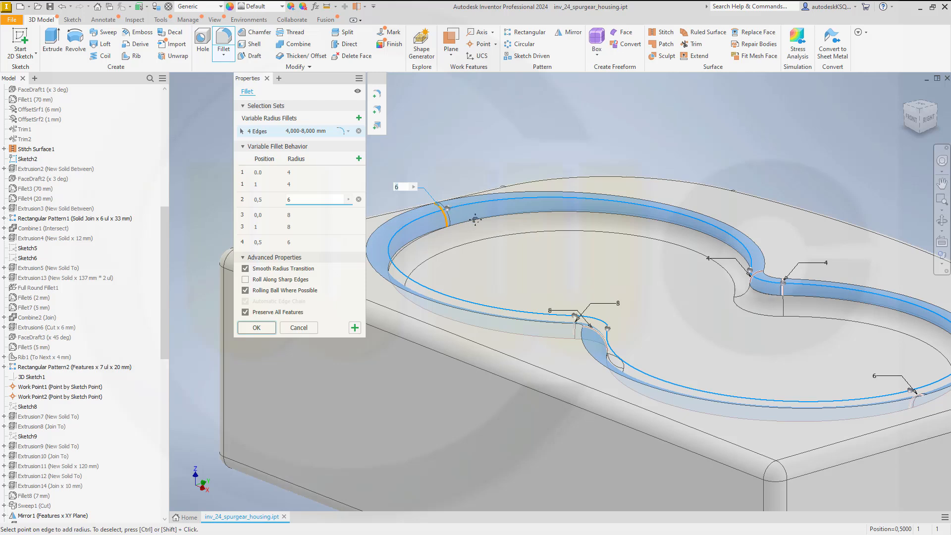
click(257, 330)
Delete Fillet36, the 5 mm fillet along the floor of the double-circle recess.
shift+middle_drag(518, 261, 347, 260)
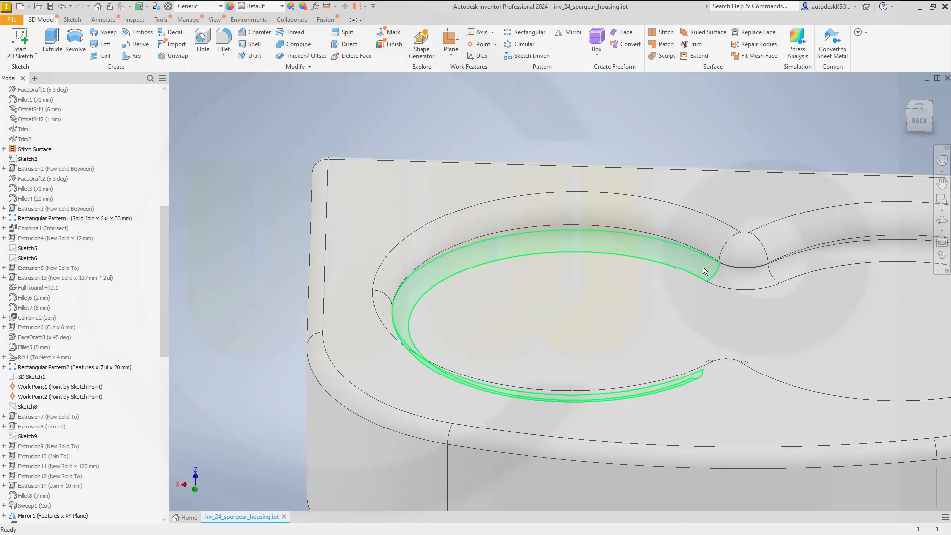
shift+middle_drag(743, 322, 820, 251)
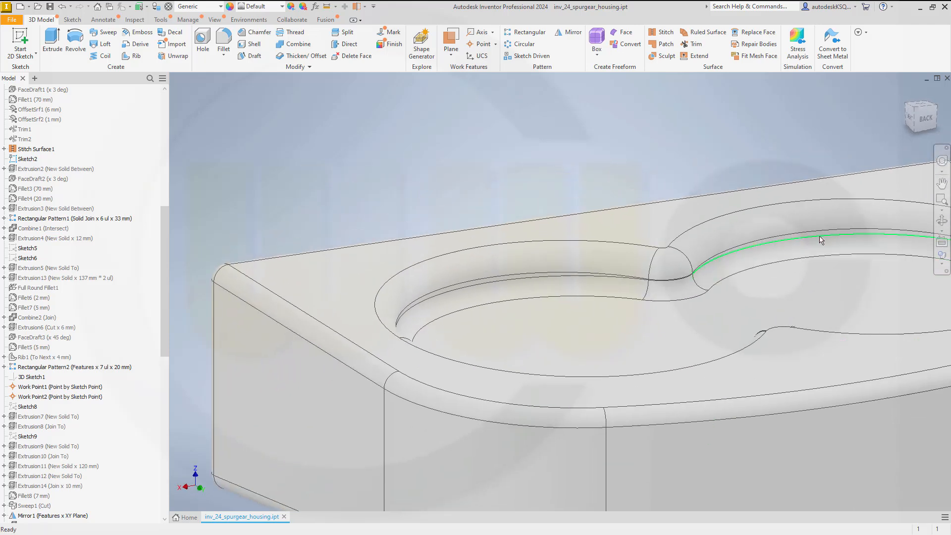
shift+middle_drag(708, 316, 672, 326)
scroll(672, 328, up, 3)
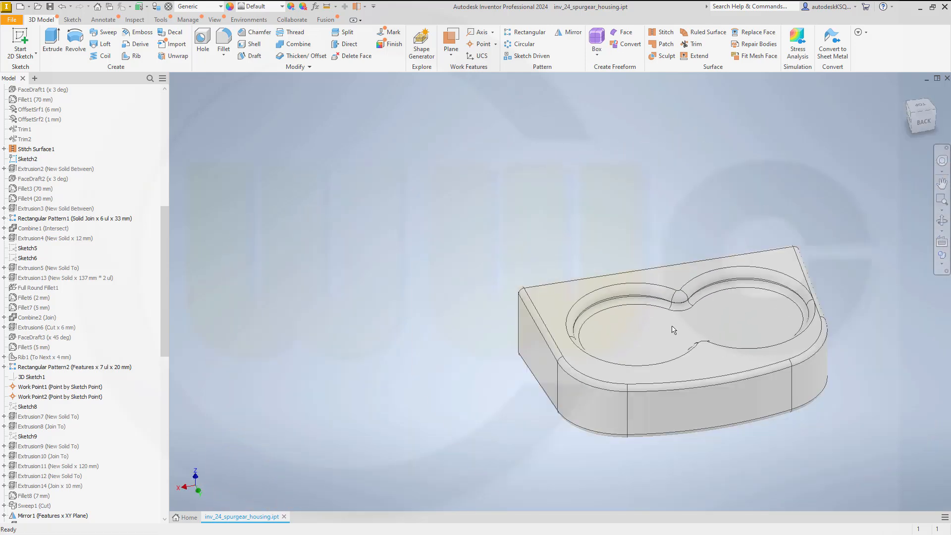
scroll(667, 327, down, 4)
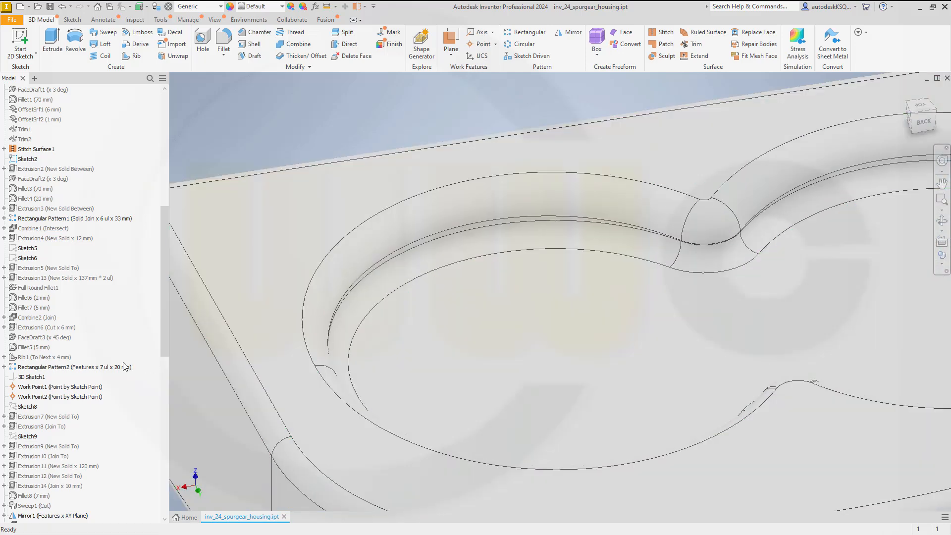
scroll(116, 359, down, 15)
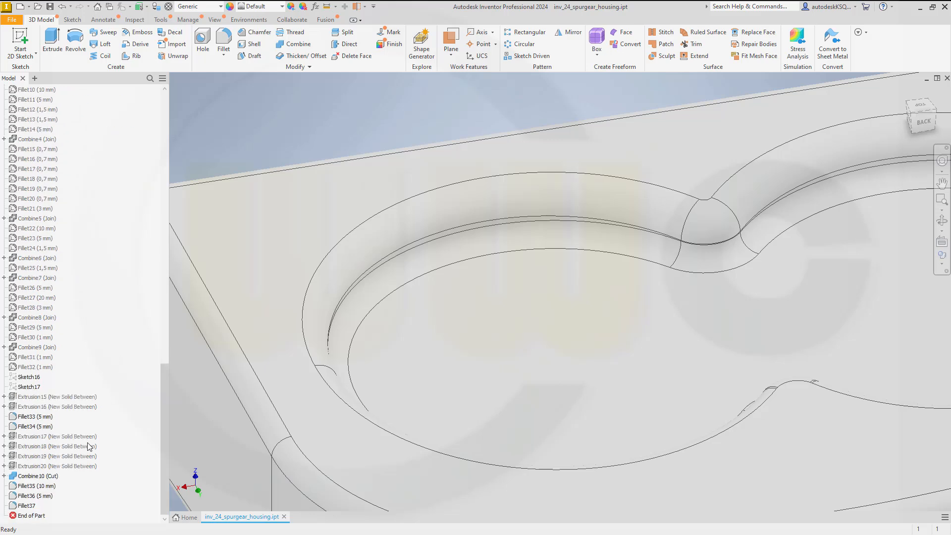
click(35, 497)
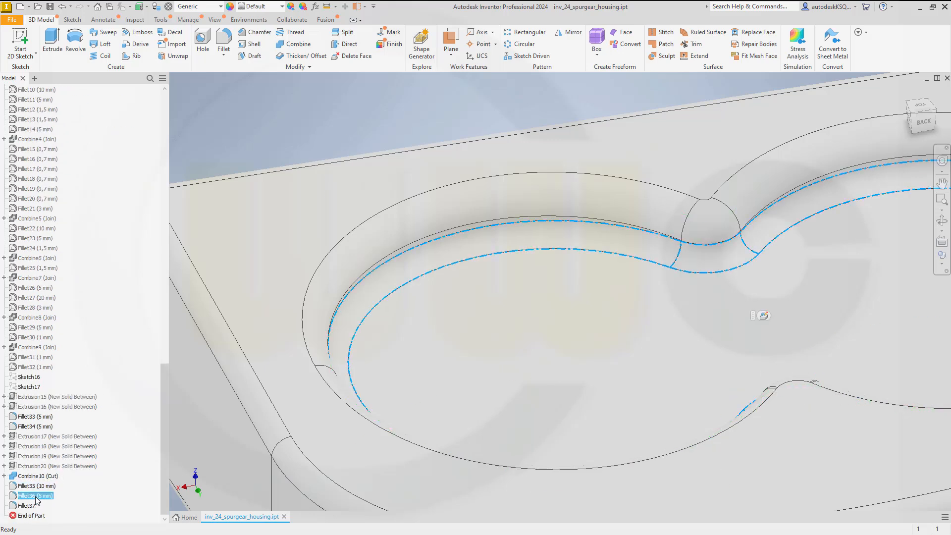
key(Delete)
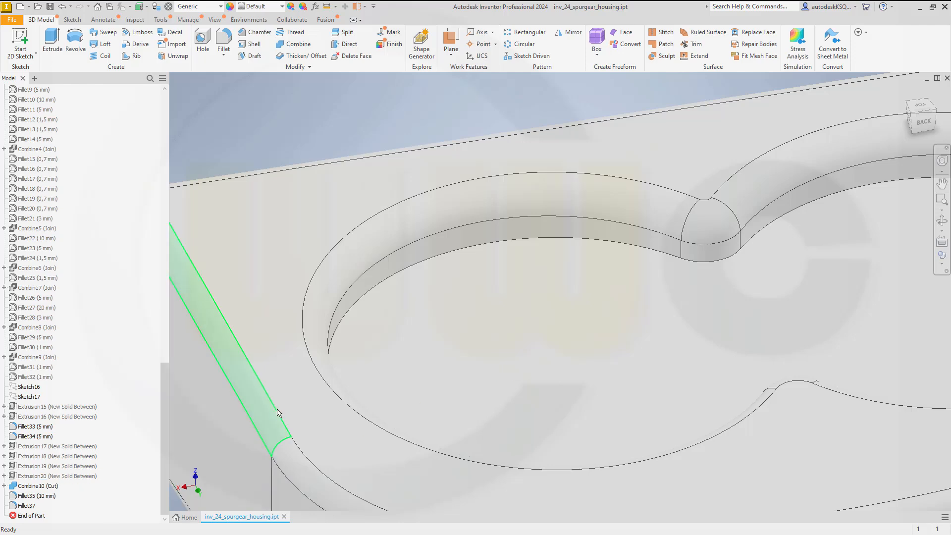
scroll(346, 399, down, 4)
shift+middle_drag(394, 375, 412, 248)
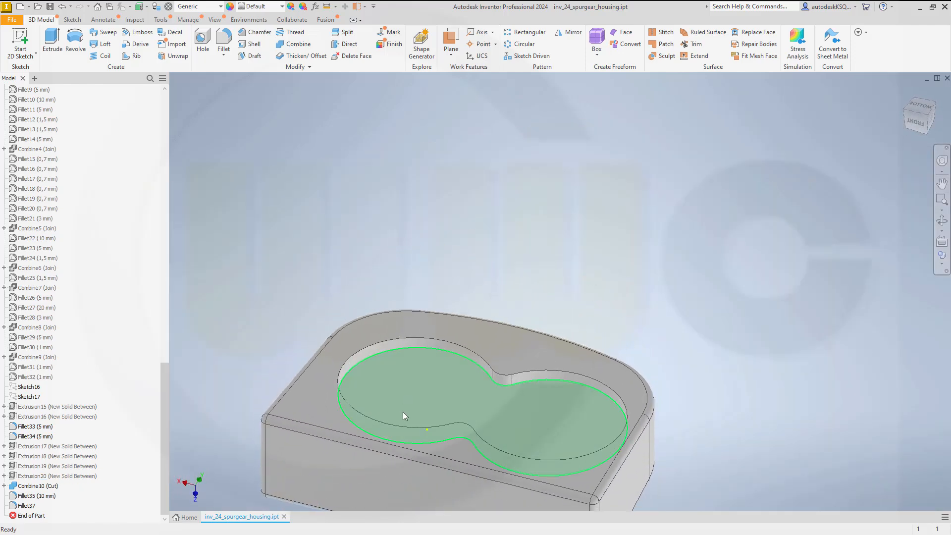
Start a variable fillet on the rim of the double-circle recess with a 4 mm radius at position 0.0 of the neck arc.
scroll(403, 411, up, 3)
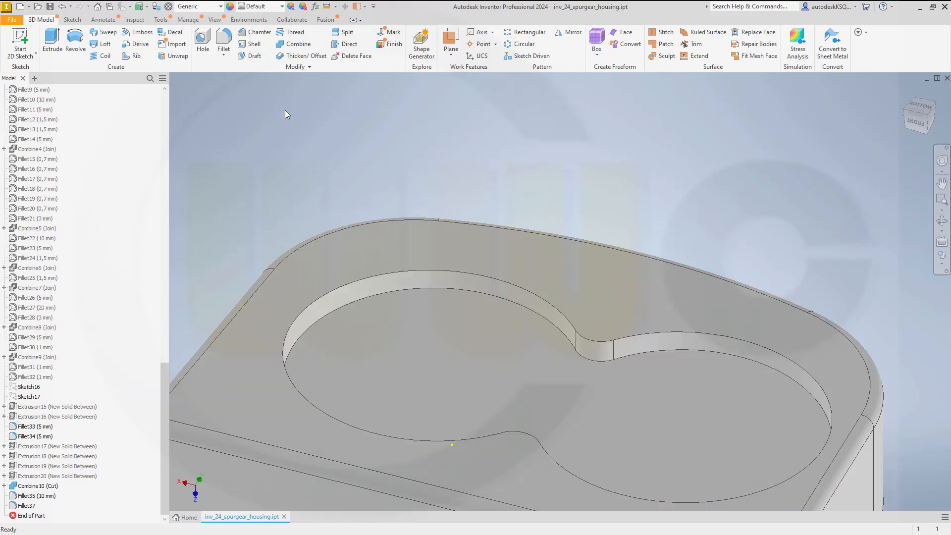
click(223, 42)
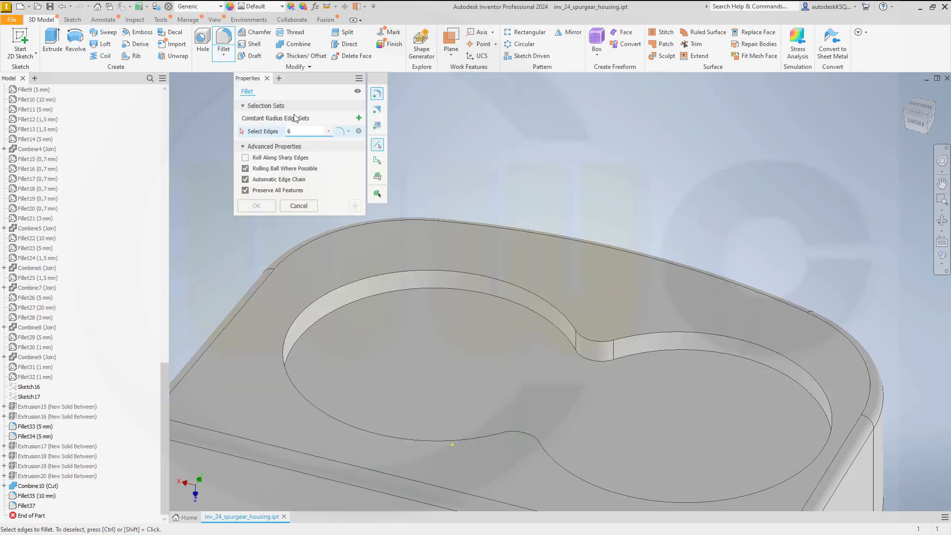
click(378, 110)
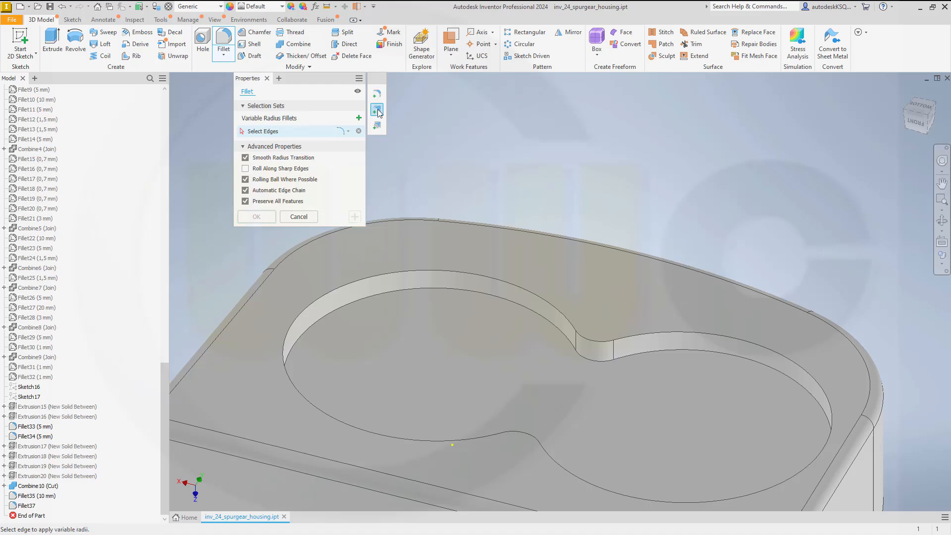
click(546, 301)
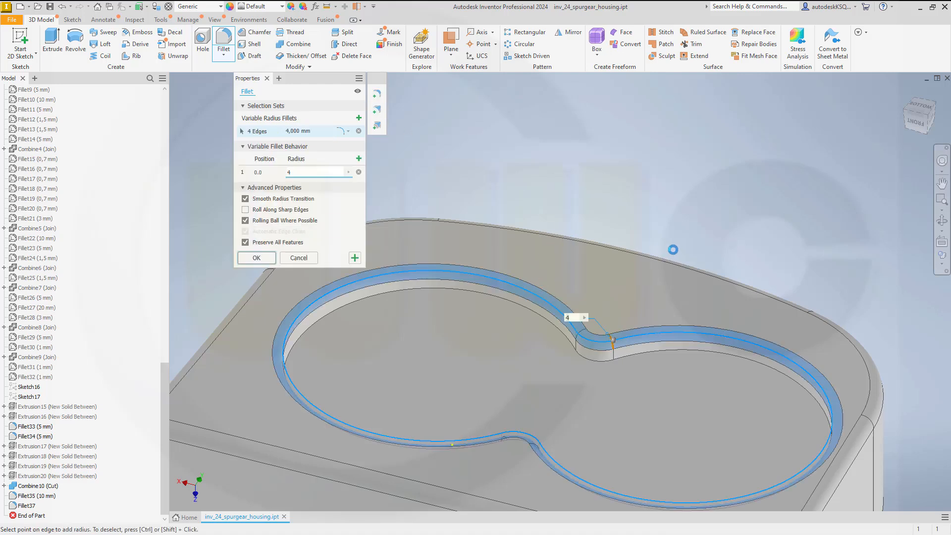
shift+middle_drag(673, 249, 624, 252)
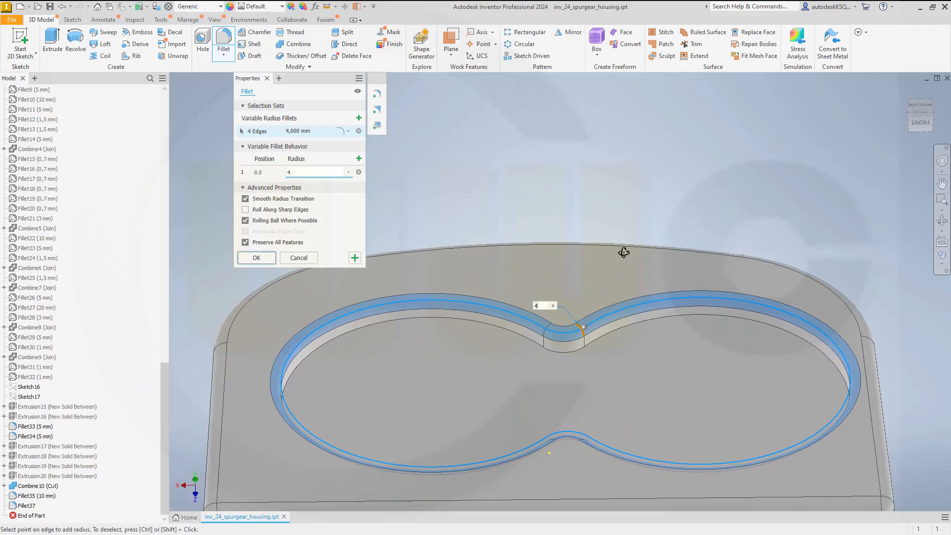
click(545, 331)
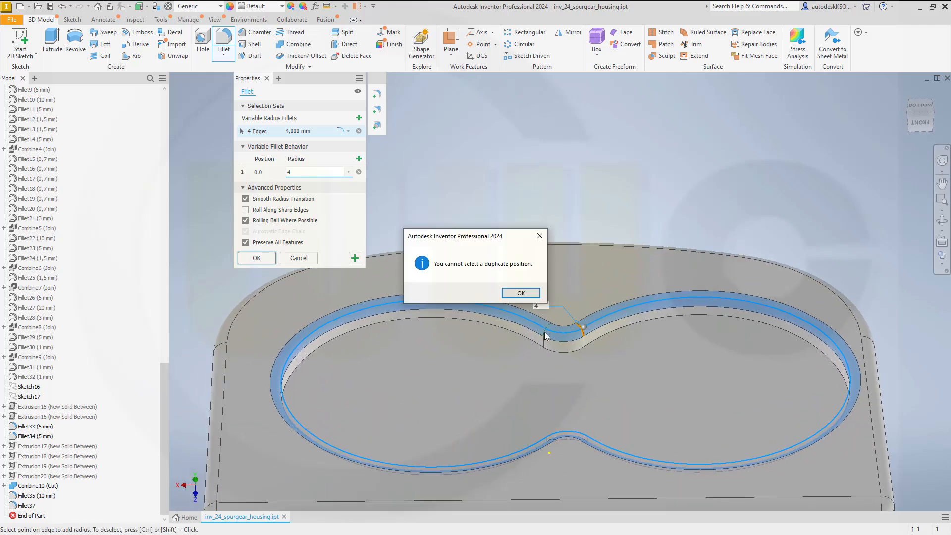
click(520, 293)
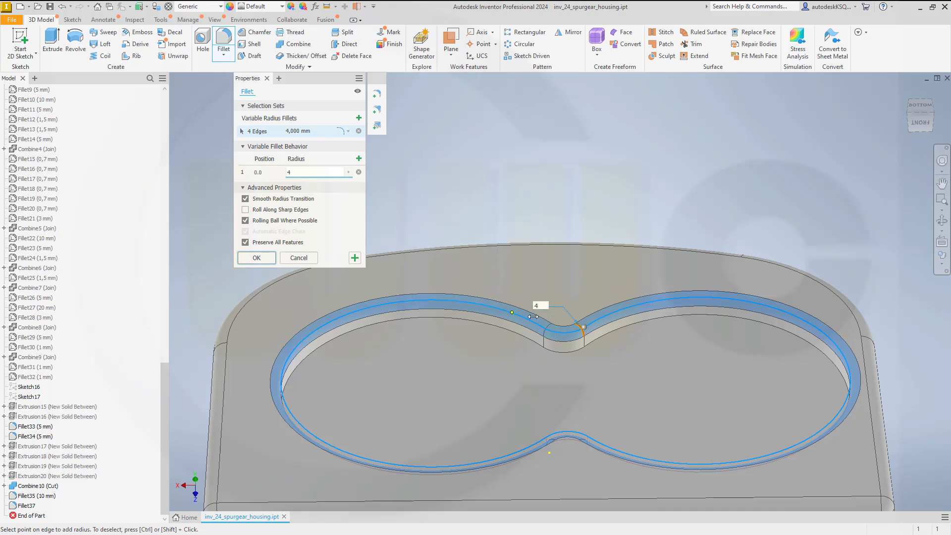
Add a 4 mm radius point at position 1 of the same neck arc.
click(359, 159)
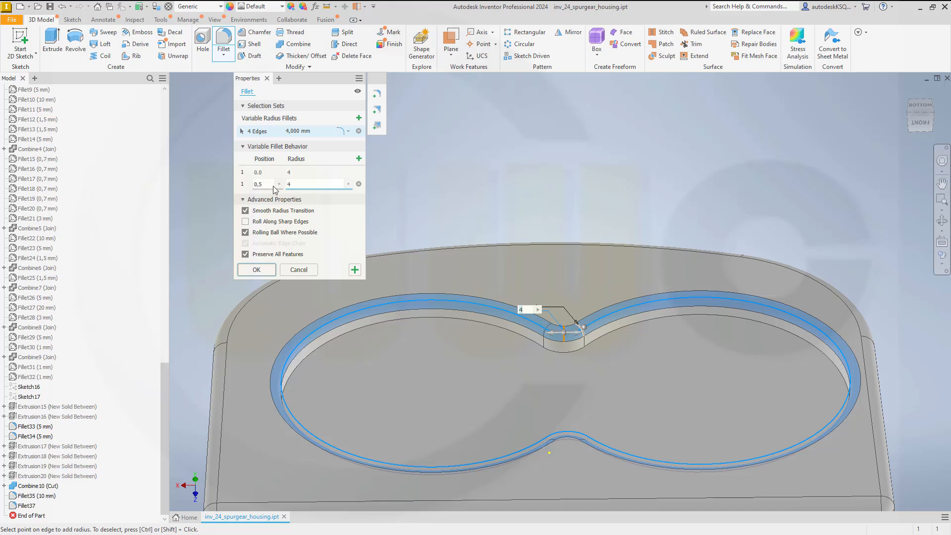
click(265, 184)
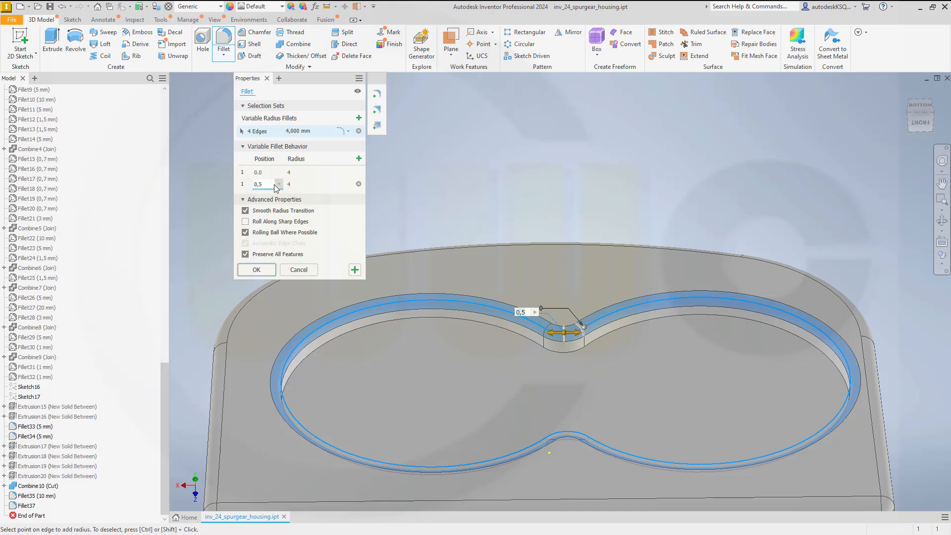
drag(265, 185, 253, 185)
text(1)
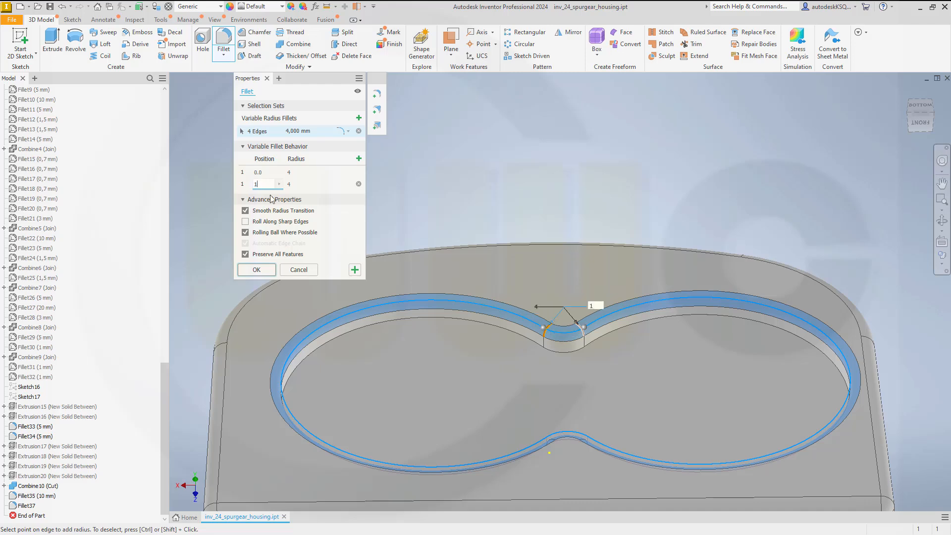
key(Tab)
Add a radius point at position 0.0 of the opposite neck arc on the rim and set it to 8 mm.
mouse_move(463, 250)
shift+middle_down()
mouse_move(495, 250)
mouse_move(489, 319)
mouse_move(645, 318)
mouse_move(634, 340)
shift+middle_up()
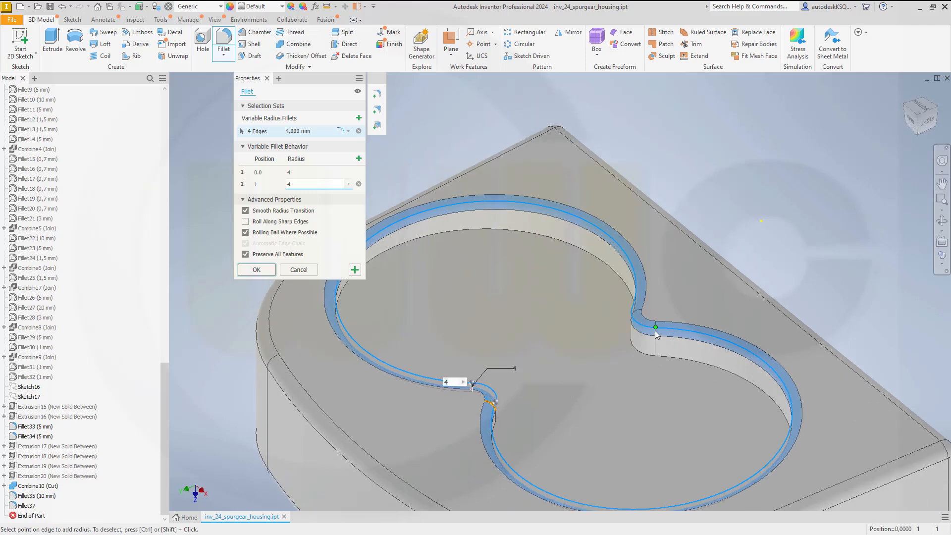
click(655, 331)
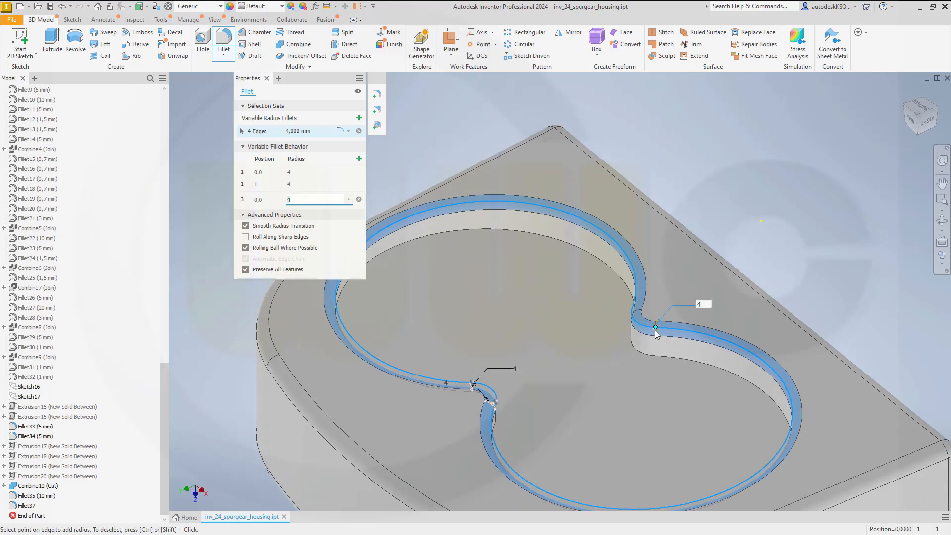
double_click(312, 199)
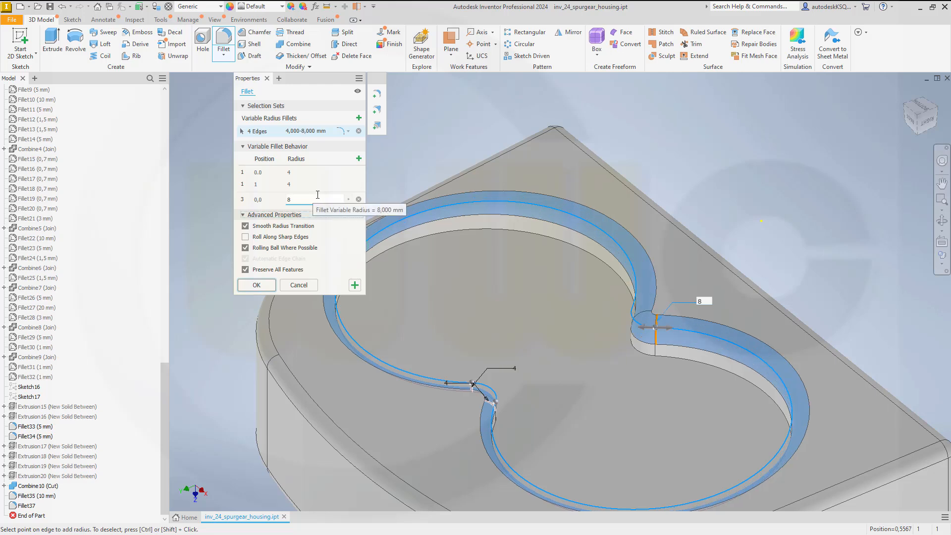
Add an 8 mm radius point at position 1 of the opposite neck arc on the rim.
click(358, 158)
click(260, 212)
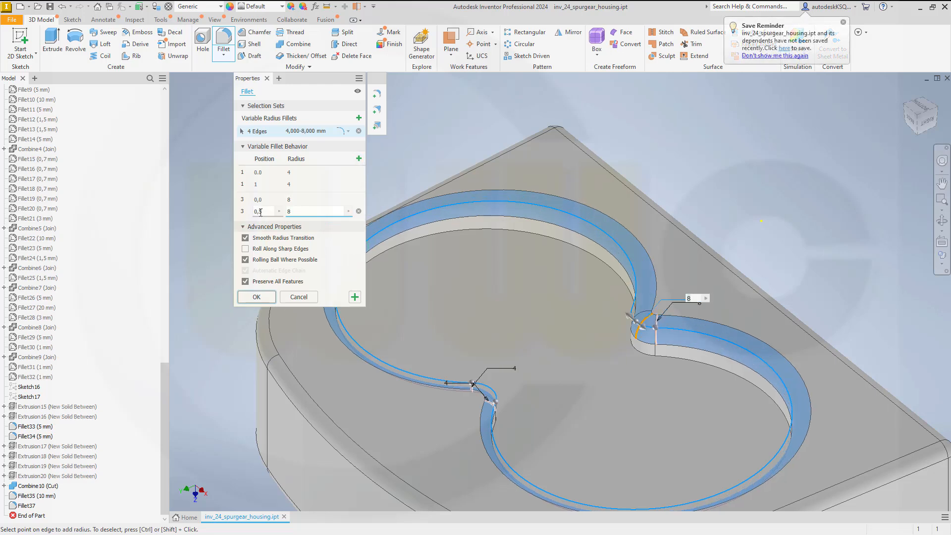
click(264, 212)
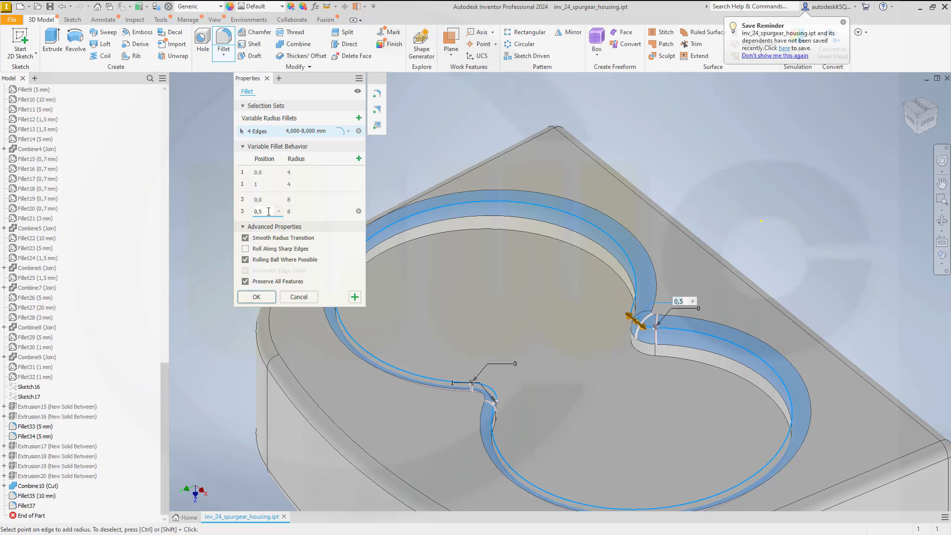
drag(269, 211, 245, 212)
text(1)
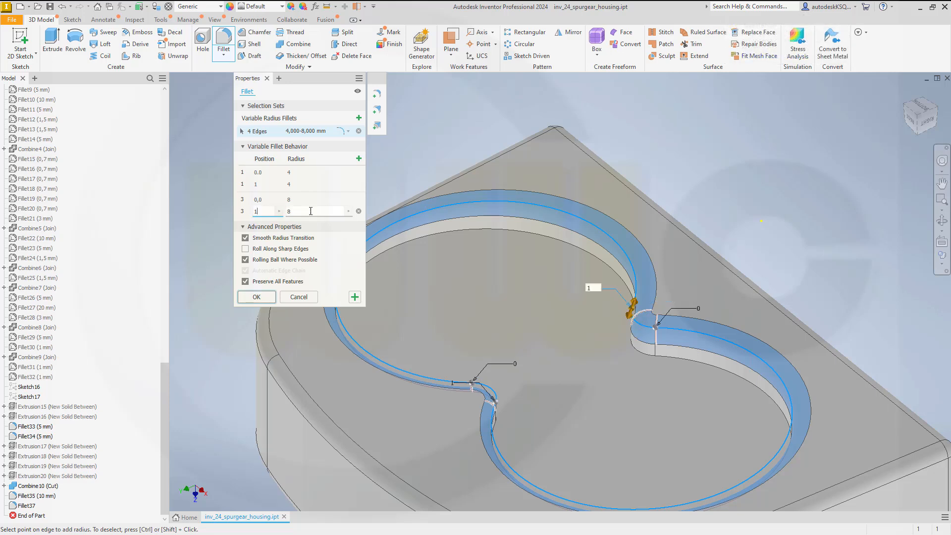
click(311, 211)
Add 6 mm radius points at position 0.5 of both large rim arcs and apply the variable fillet.
mouse_move(483, 322)
shift+middle_down()
mouse_move(431, 310)
mouse_move(440, 315)
shift+middle_up()
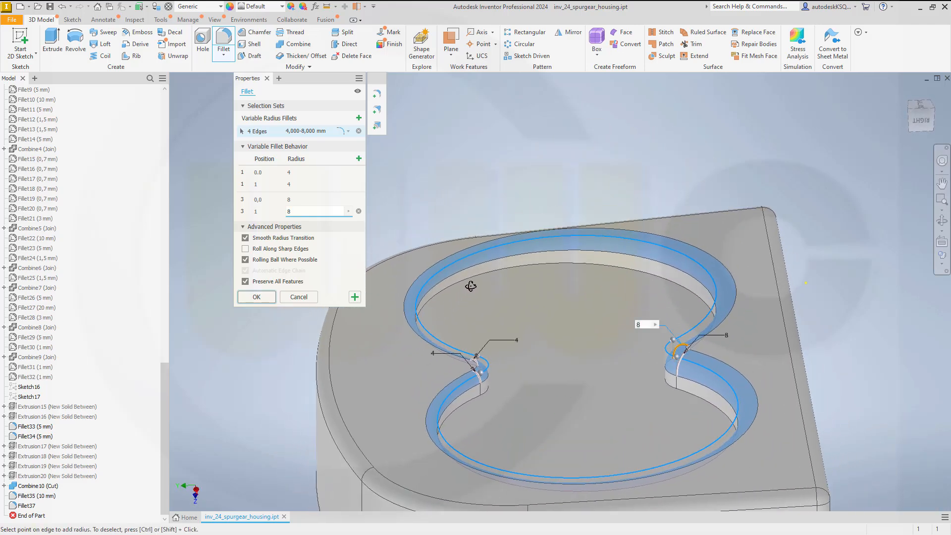
click(557, 238)
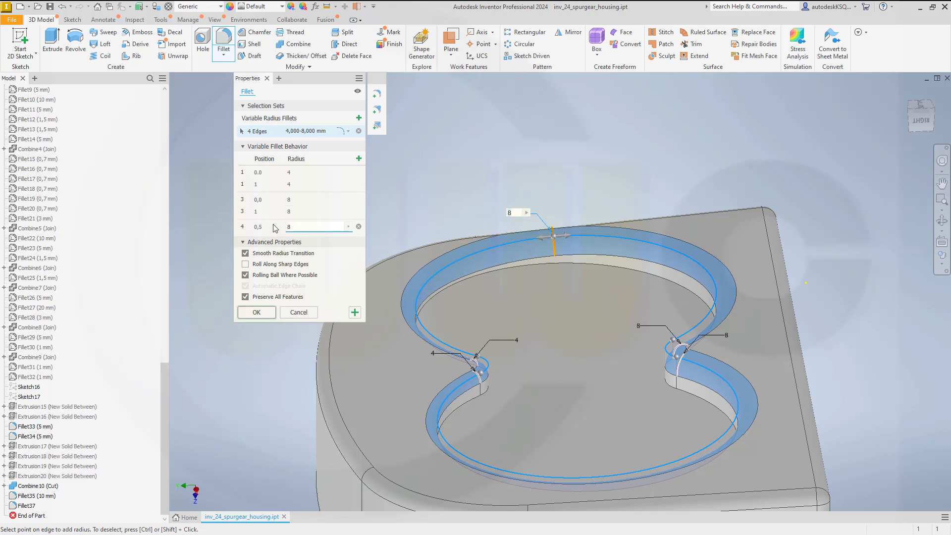
key(BackSpace)
text(6)
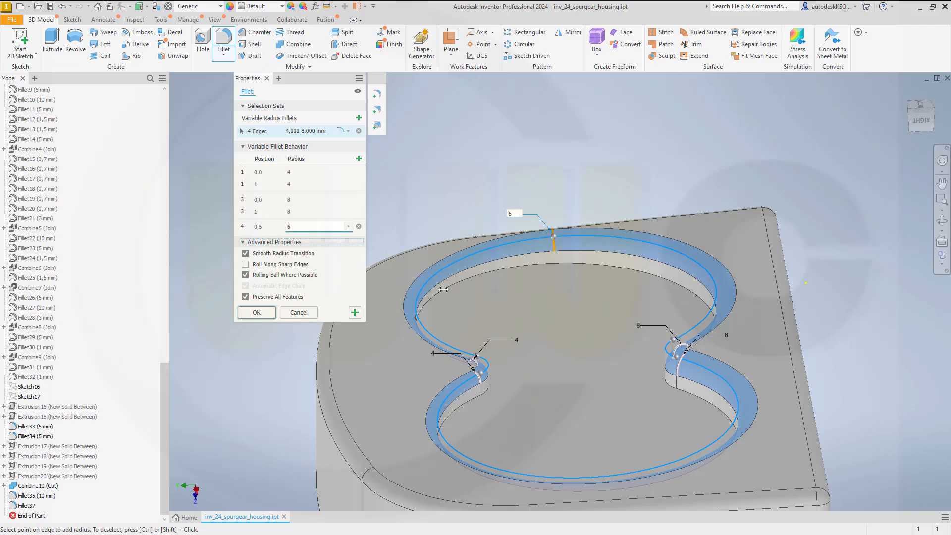
shift+middle_drag(495, 331, 329, 330)
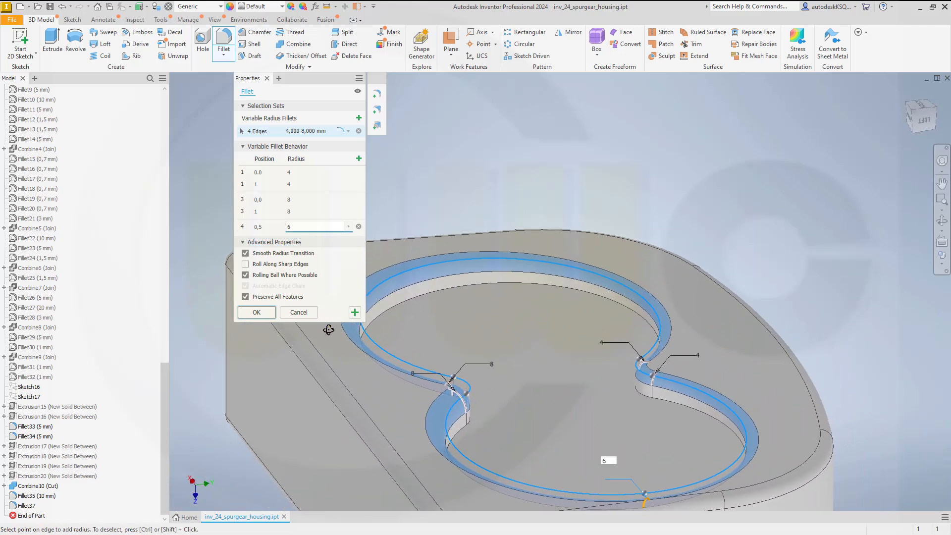
click(461, 261)
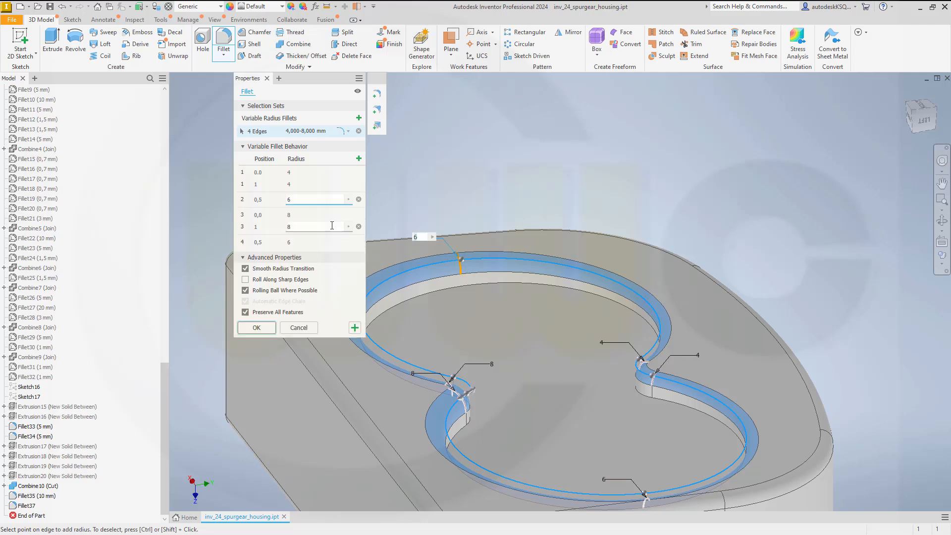
click(257, 328)
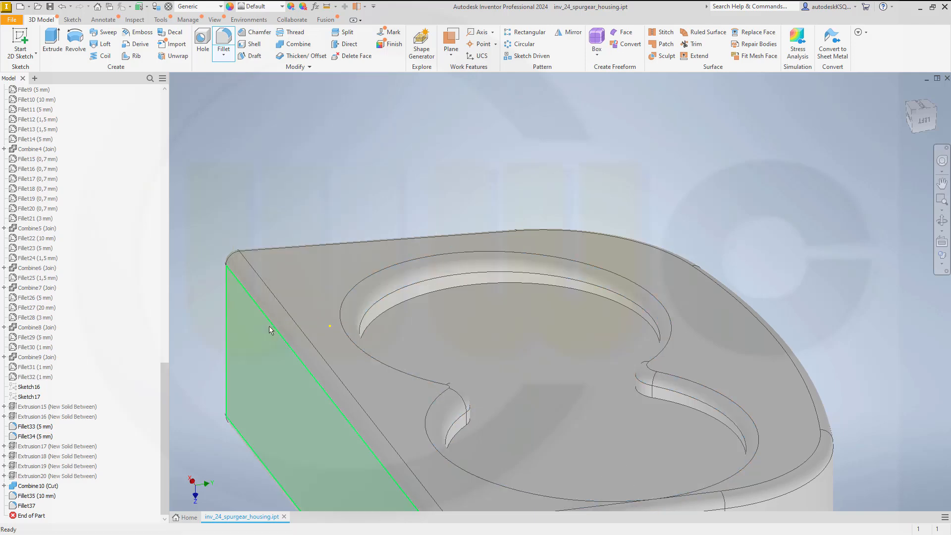
Make the hidden bodies Solid12 and Solid13 visible alongside the recessed inner solid.
mouse_move(450, 336)
shift+middle_down()
mouse_move(516, 352)
mouse_move(567, 385)
mouse_move(556, 385)
mouse_move(565, 331)
mouse_move(460, 333)
mouse_move(498, 339)
mouse_move(491, 365)
mouse_move(546, 335)
mouse_move(545, 362)
mouse_move(530, 359)
shift+middle_up()
scroll(495, 365, down, 5)
scroll(528, 367, up, 1)
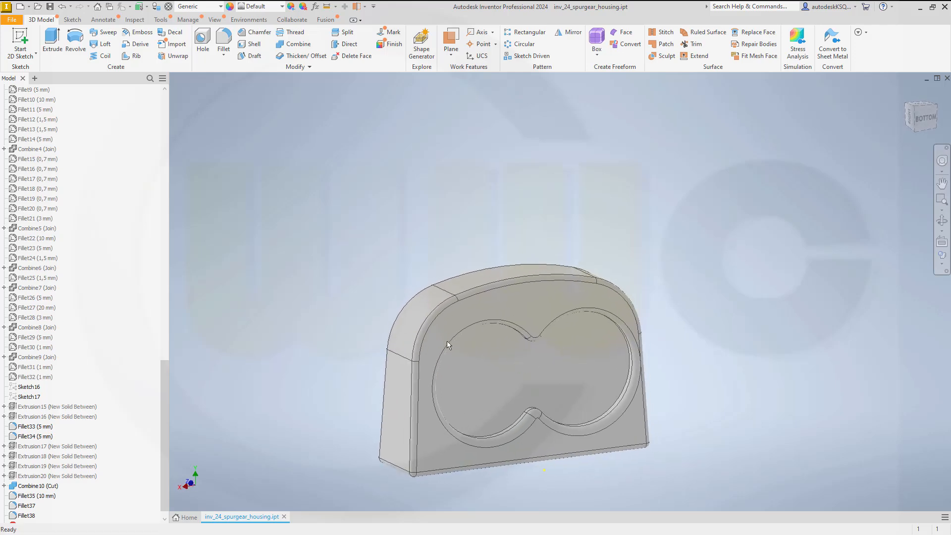
drag(167, 373, 193, 97)
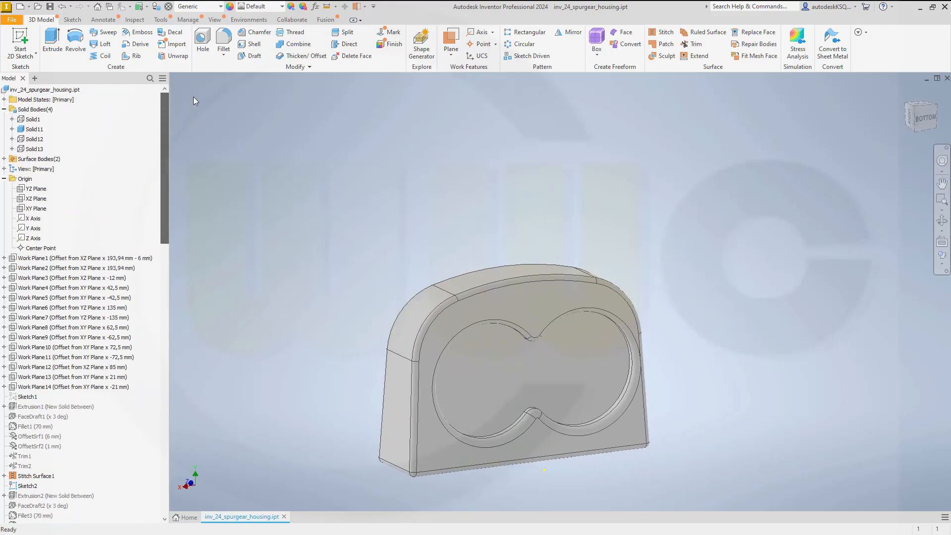
click(39, 140)
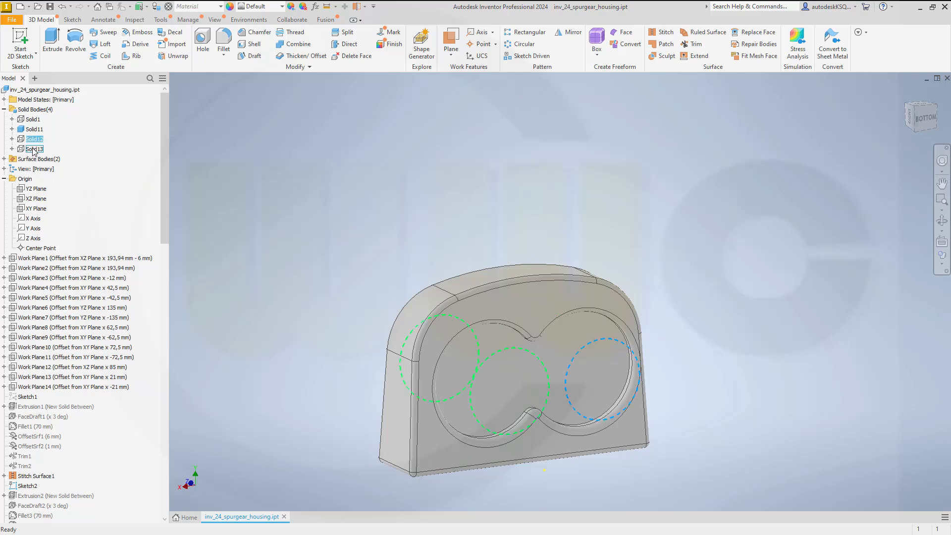
right_click(33, 150)
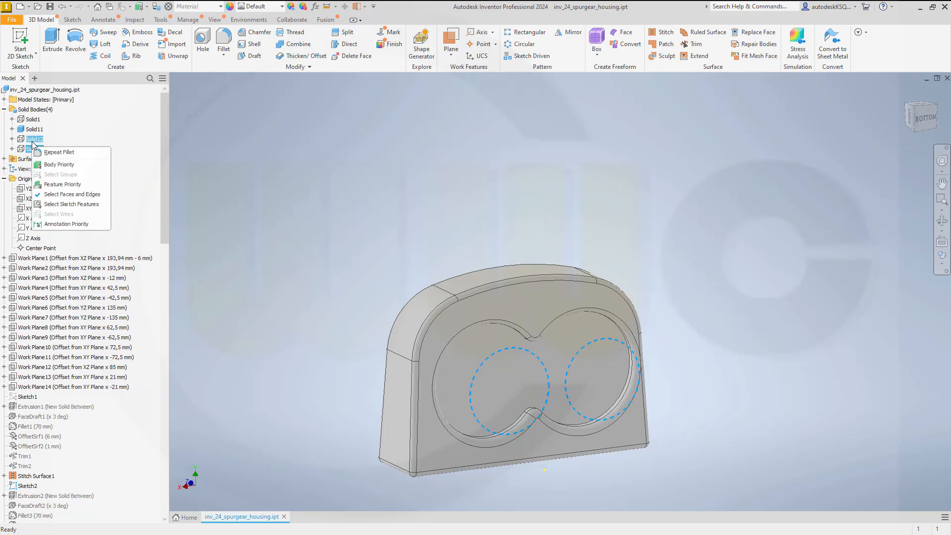
click(35, 141)
right_click(36, 141)
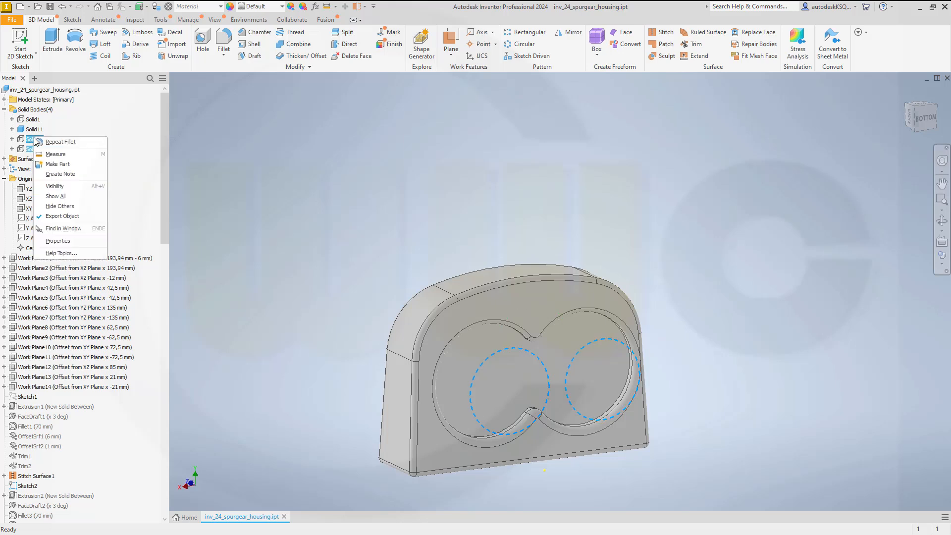
click(55, 187)
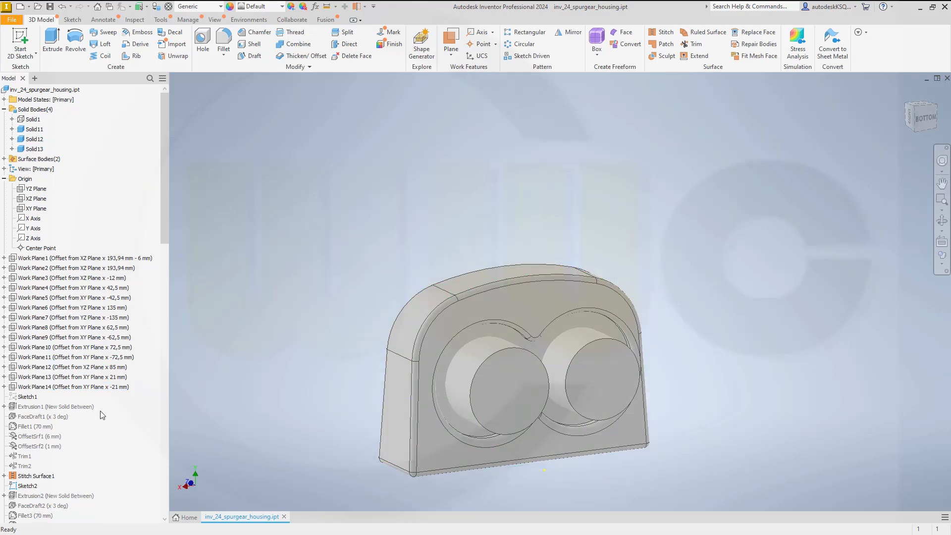
Expand Extrusion12 in the feature history and copy its Sketch11.
scroll(103, 415, down, 1)
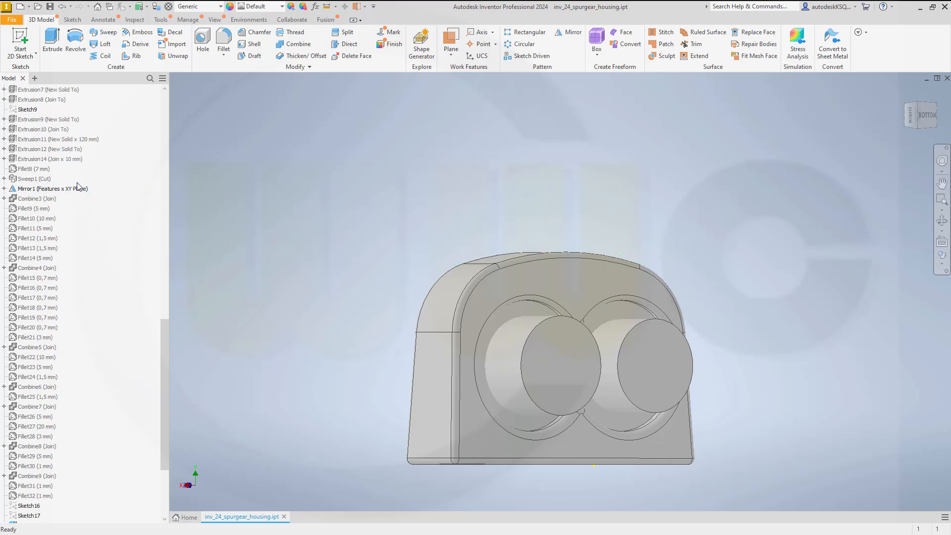
click(42, 152)
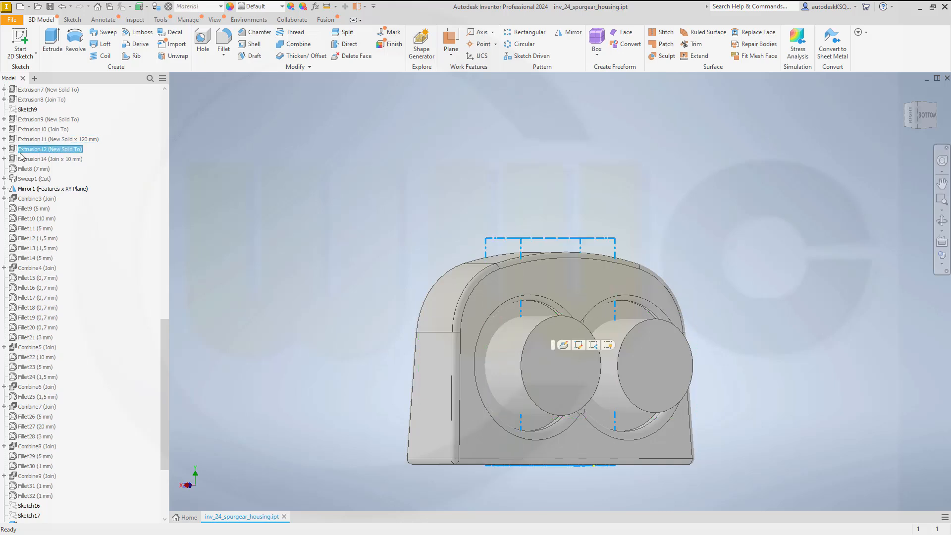
click(4, 149)
click(37, 159)
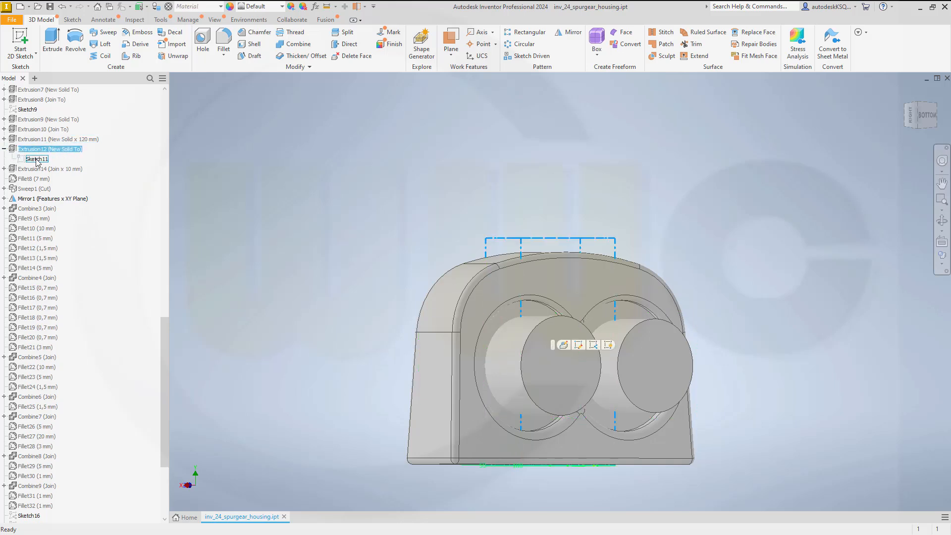
right_click(37, 162)
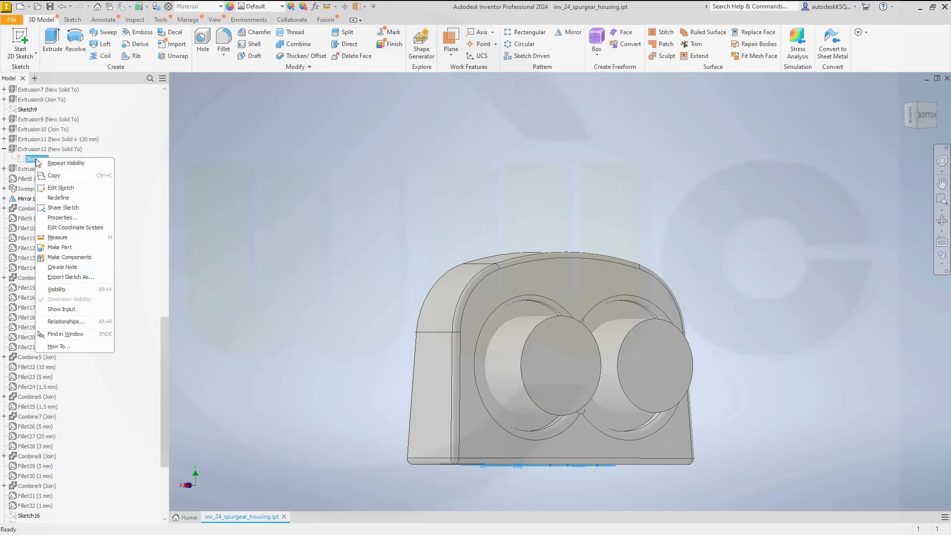
click(55, 175)
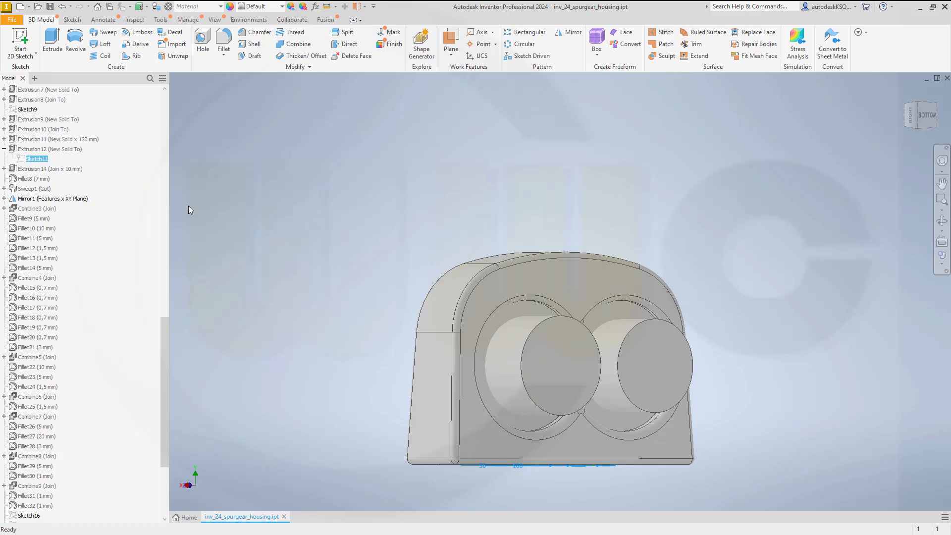
Open the relationships of Extrusion12 to examine its parent and child features.
click(44, 149)
right_click(40, 150)
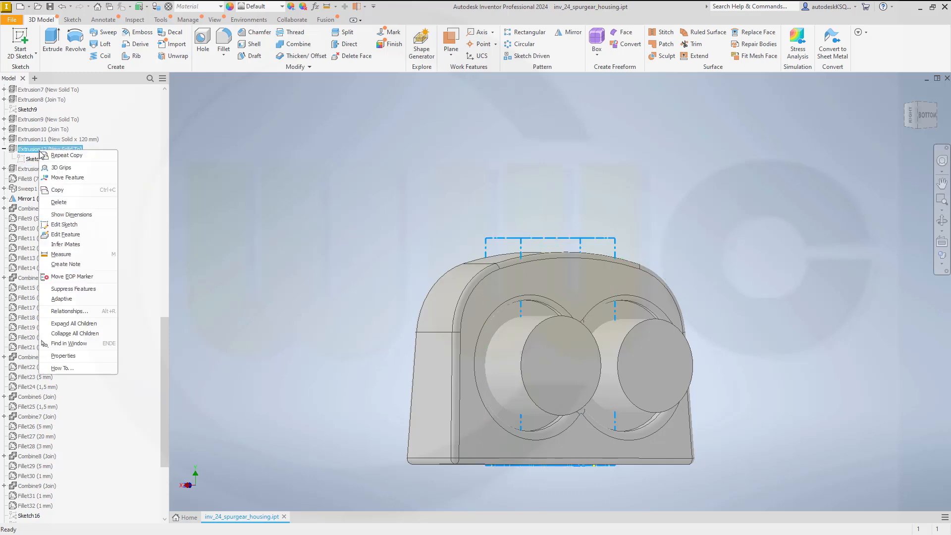
click(79, 312)
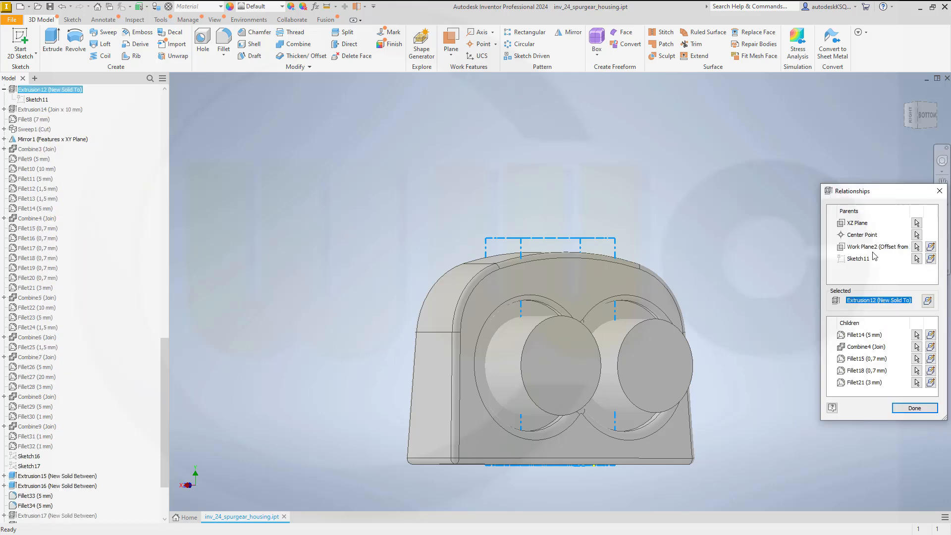
Close the relationships and paste the copied Sketch11 onto Work Plane2 as an independent sketch.
click(939, 192)
scroll(100, 192, up, 20)
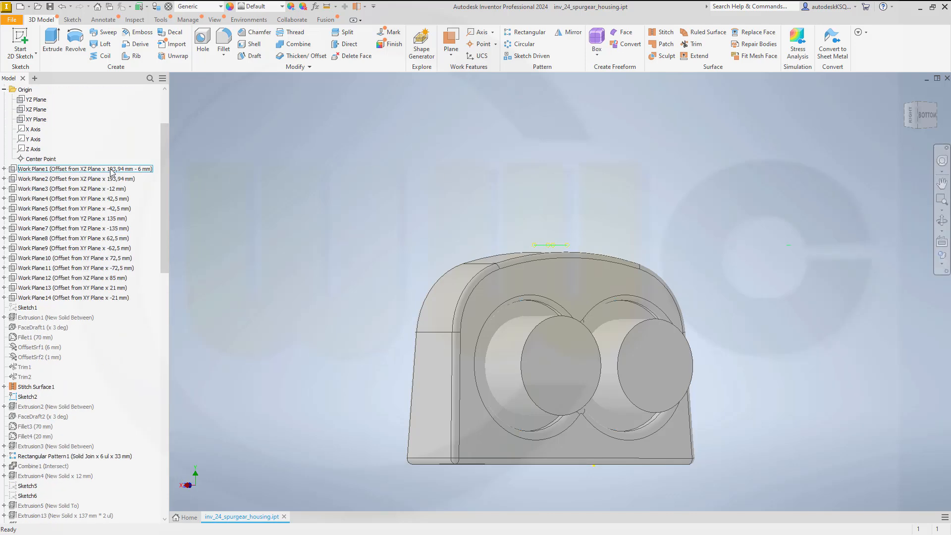
click(66, 179)
right_click(66, 180)
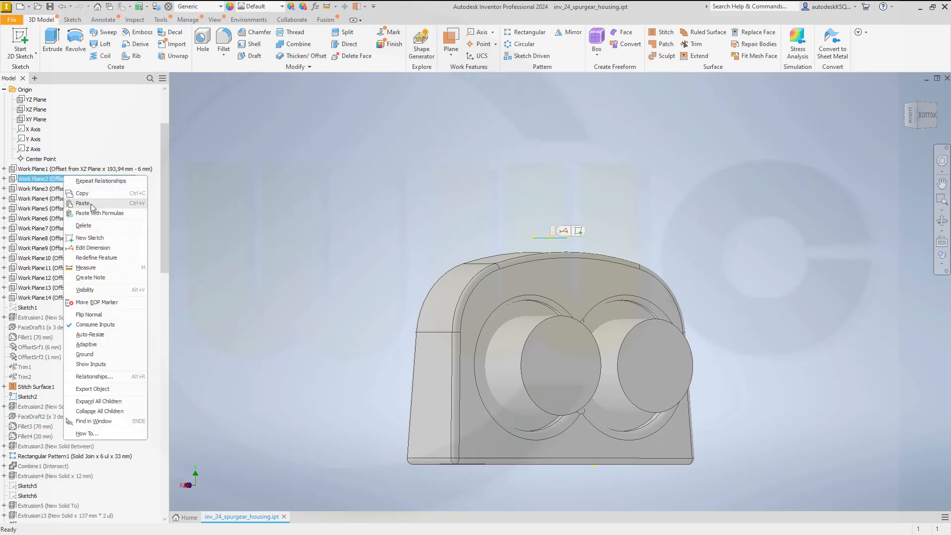
key(Escape)
scroll(102, 272, down, 20)
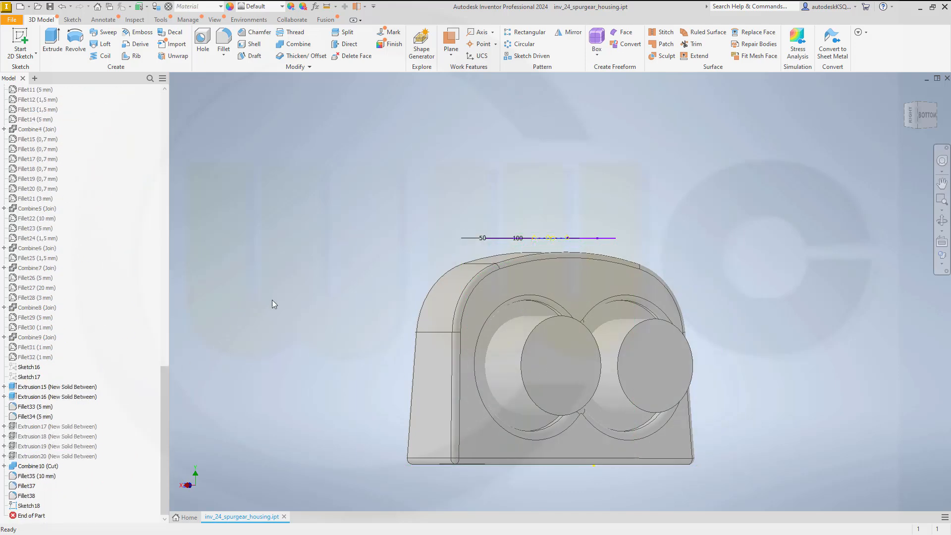
Set the pasted rectangle's dimensions to 30 mm wide and 80 mm long.
mouse_move(390, 259)
middle_down()
mouse_move(369, 272)
mouse_move(384, 304)
mouse_move(388, 276)
mouse_move(334, 291)
middle_up()
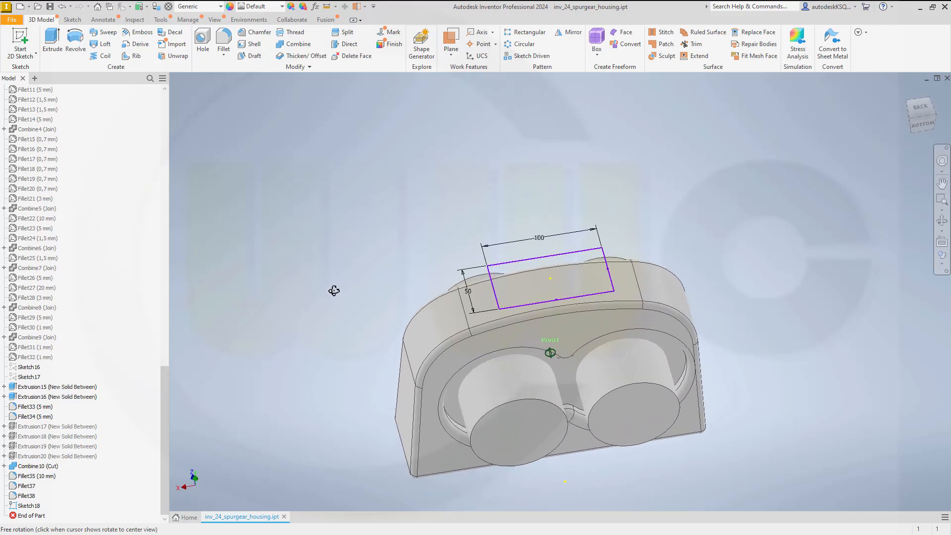
double_click(468, 293)
text(3)
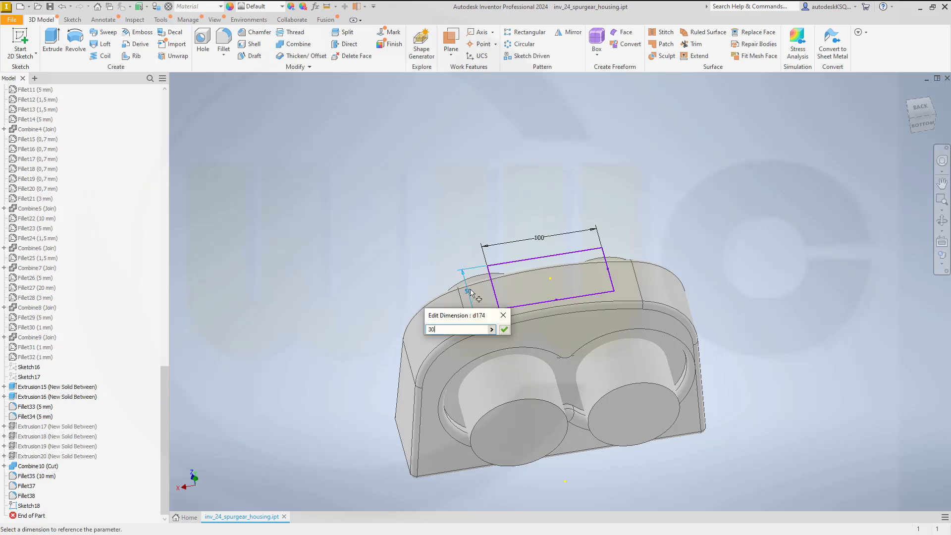
text(0)
key(Return)
double_click(541, 248)
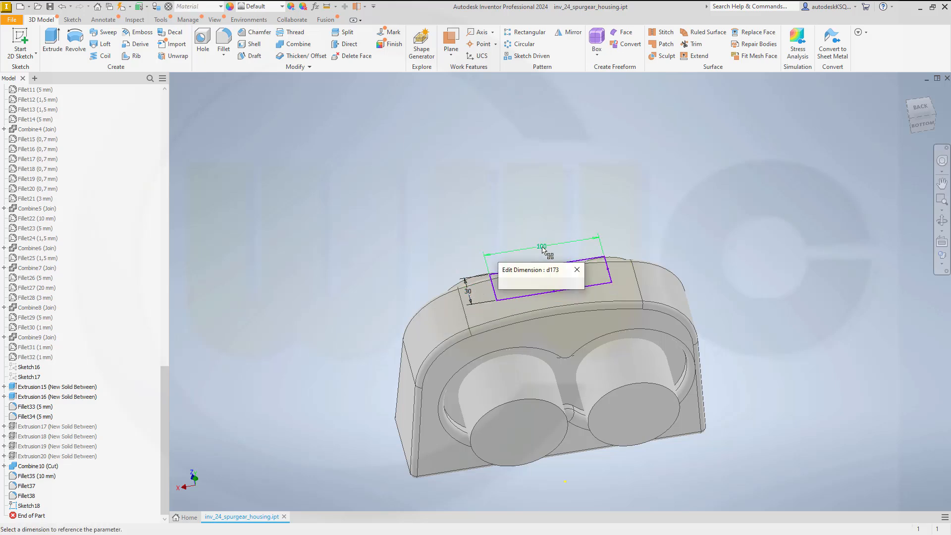
text(80)
key(Return)
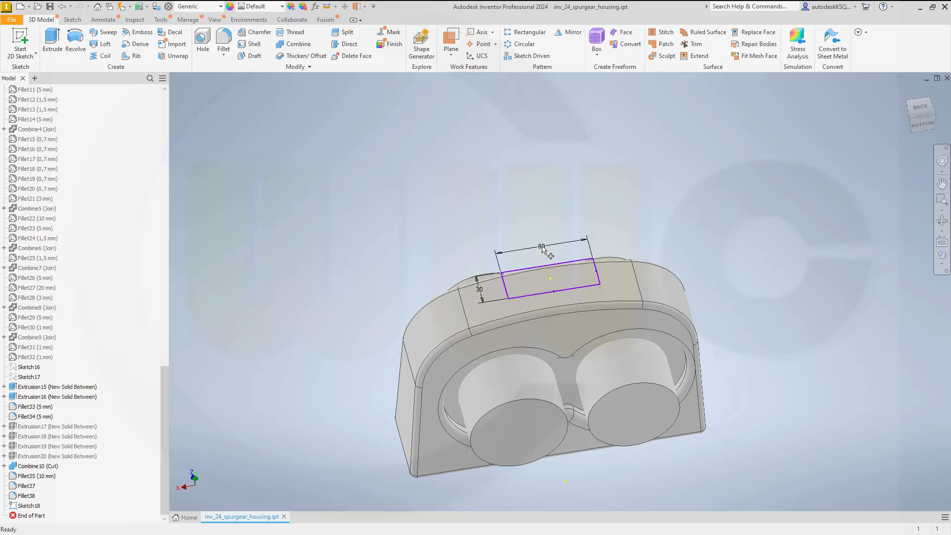
Start extruding the 80 by 30 mm rectangle as a new solid with the direction flipped toward the housing's inner solid.
shift+middle_drag(464, 272, 452, 233)
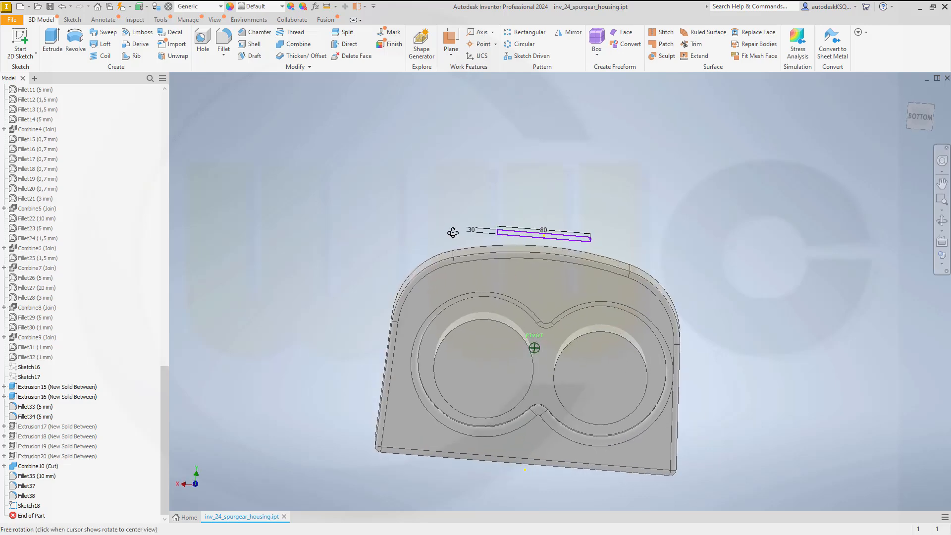
click(52, 40)
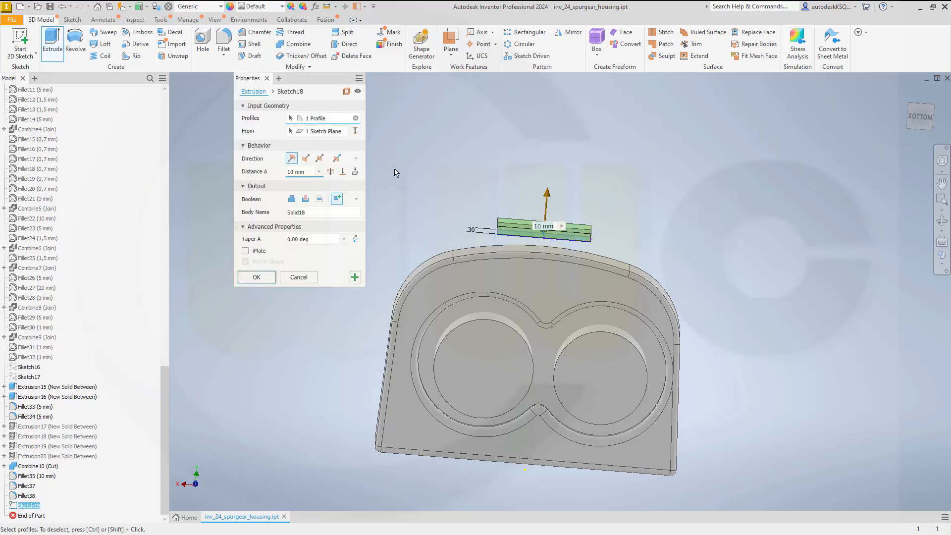
click(306, 158)
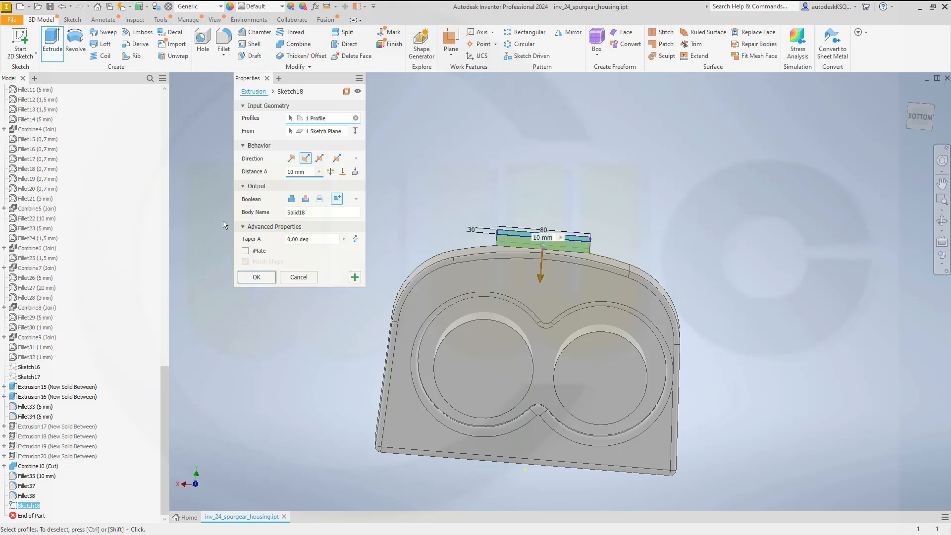
Try ending the rectangle's extrusion at the XZ Plane and check where it meets the inner solid's base.
drag(165, 375, 195, 97)
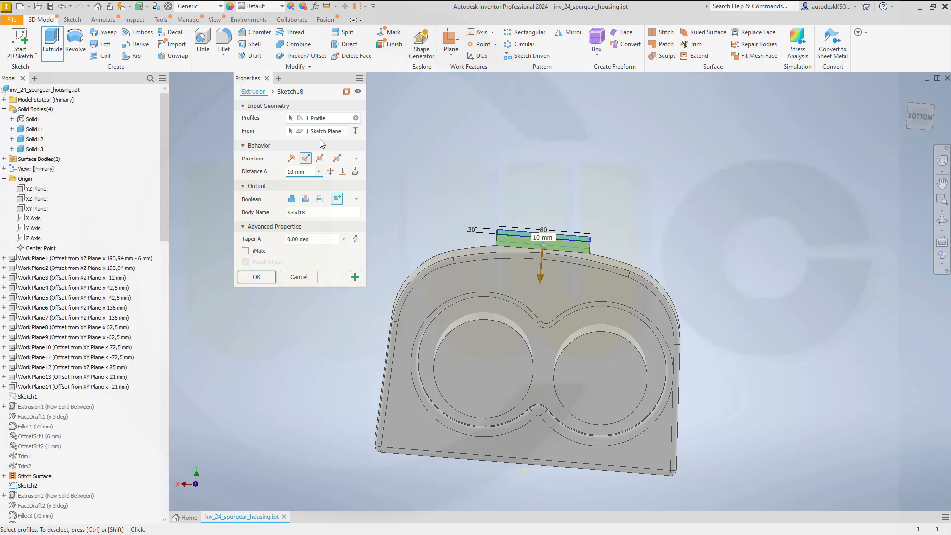
click(342, 173)
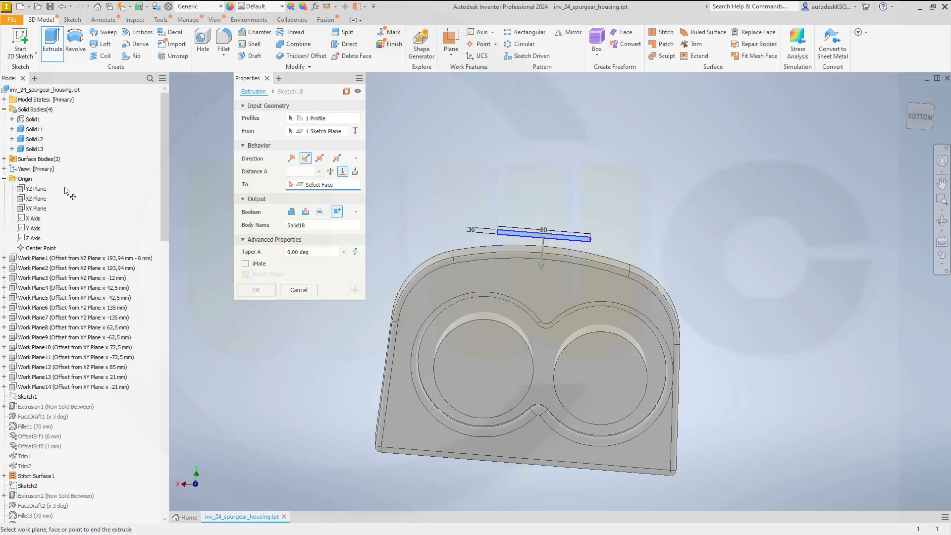
click(37, 200)
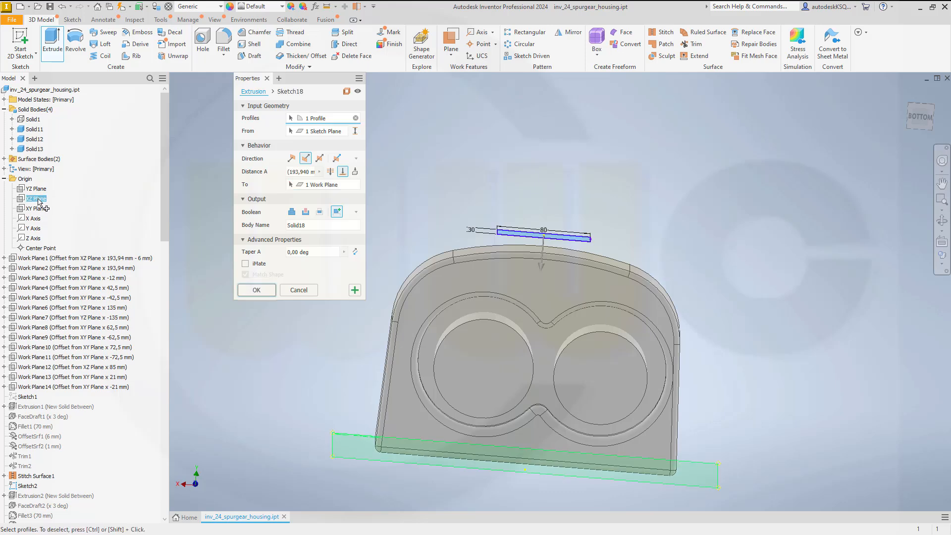
shift+middle_drag(183, 348, 224, 338)
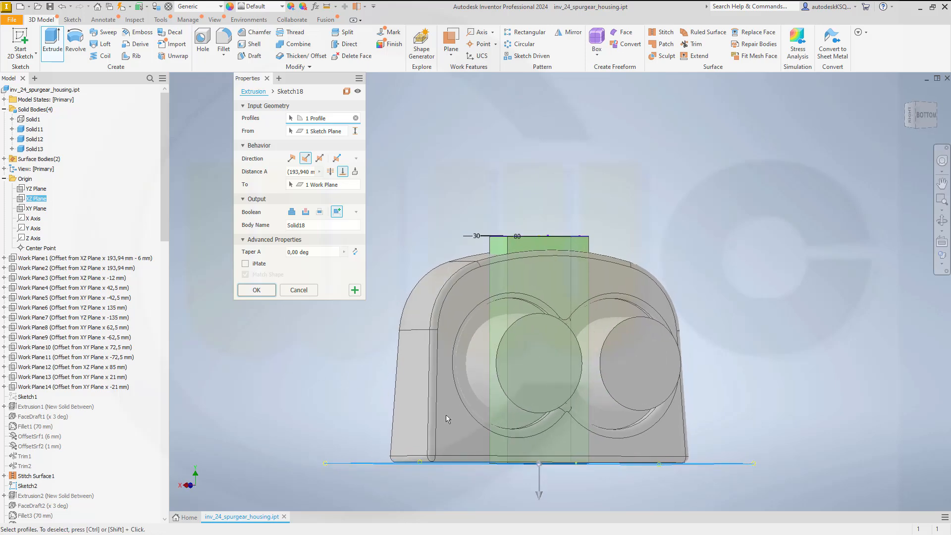
scroll(515, 475, up, 5)
scroll(515, 475, down, 3)
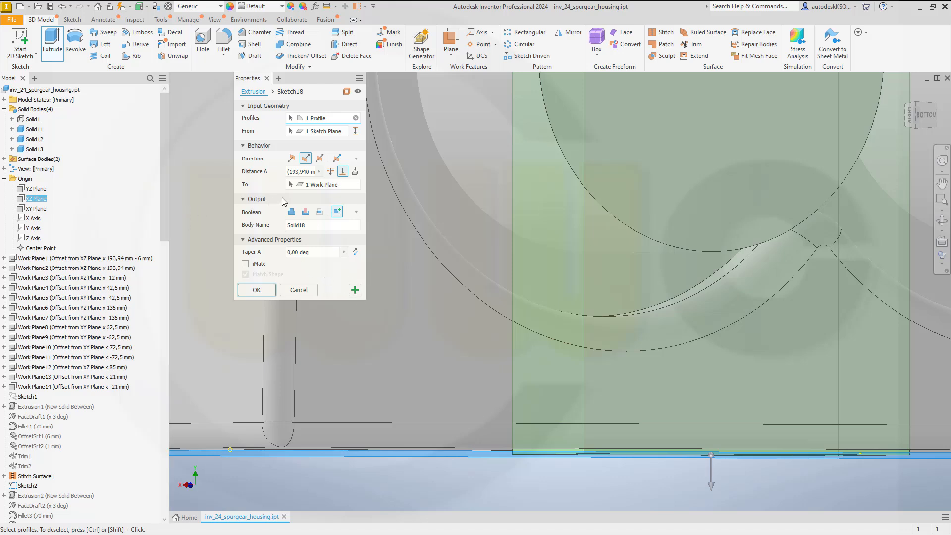
Try the Through All extent for the rectangle's extrusion, and return to the option that ends it at a chosen plane.
click(330, 173)
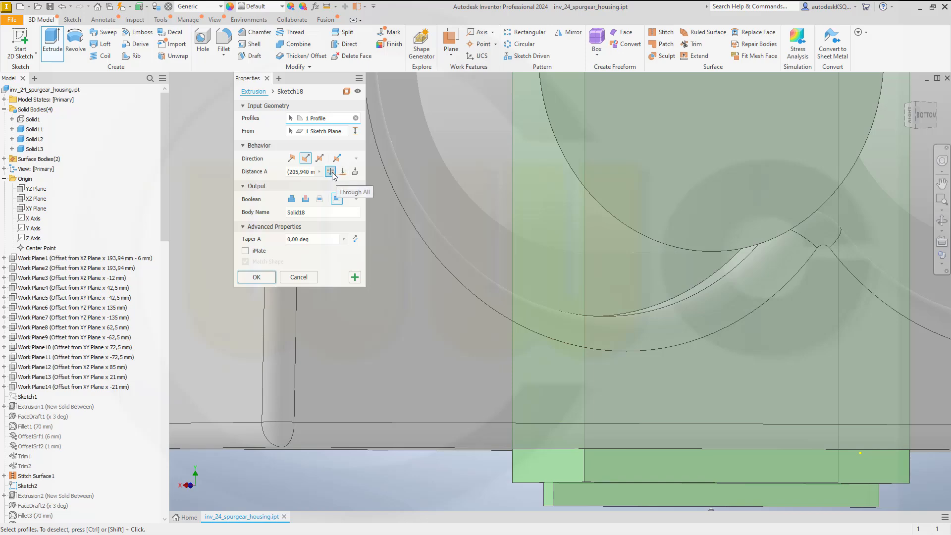
scroll(382, 225, up, 3)
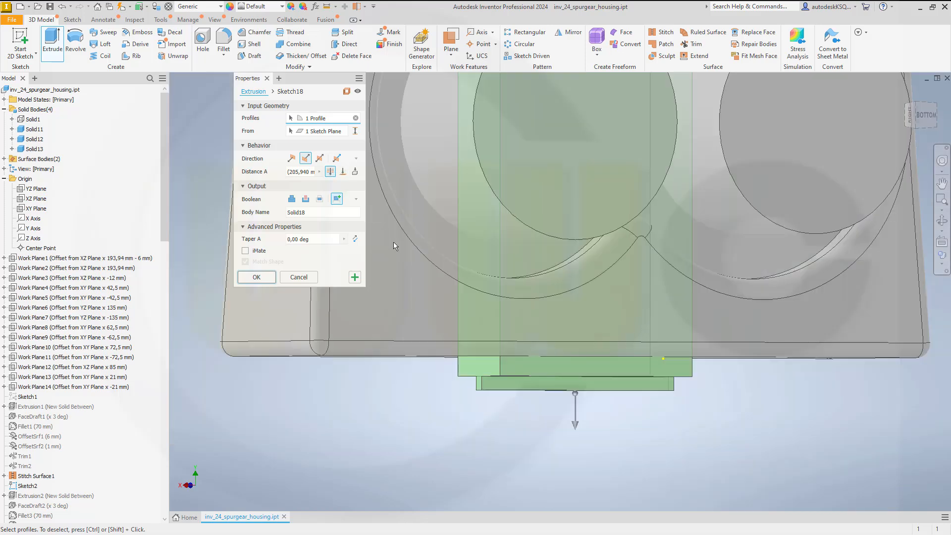
click(342, 171)
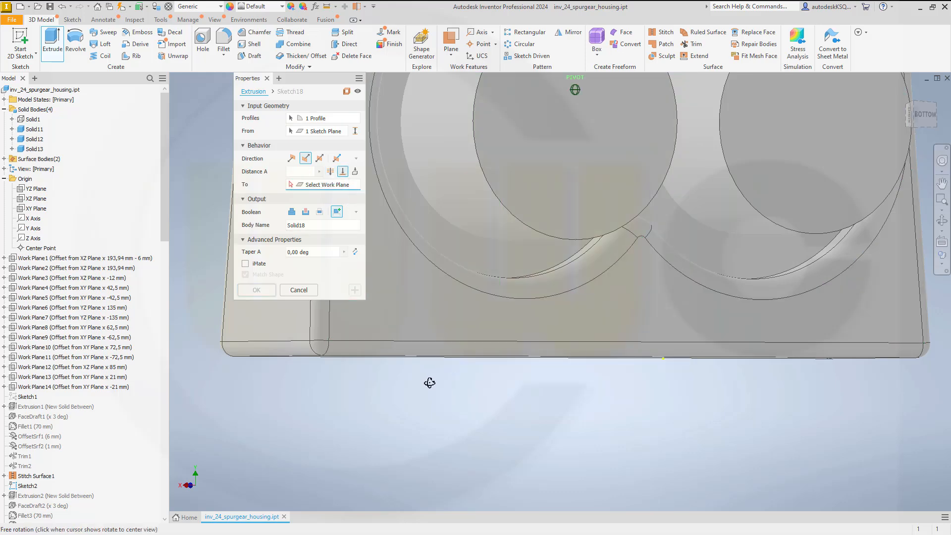
mouse_move(428, 382)
shift+middle_down()
mouse_move(418, 372)
mouse_move(416, 400)
shift+middle_up()
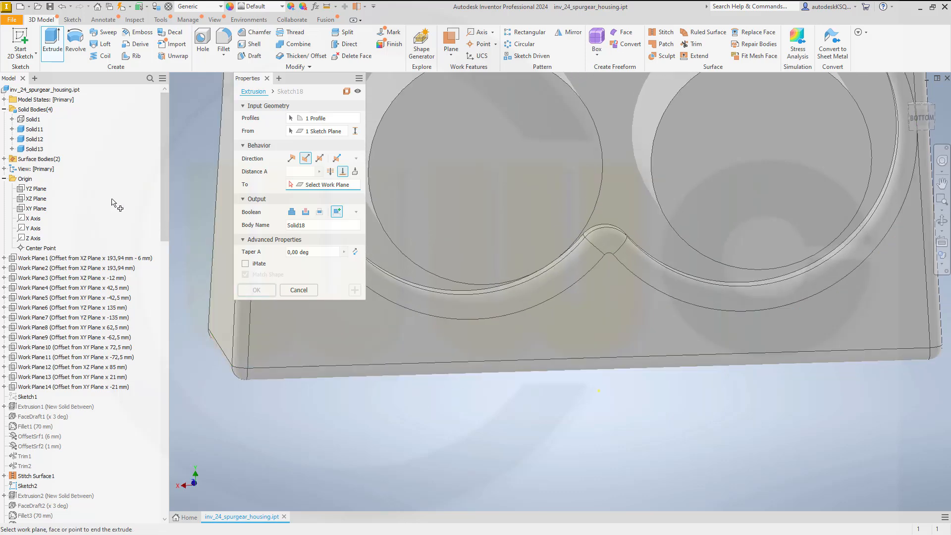
scroll(121, 182, down, 1)
scroll(119, 179, up, 1)
scroll(402, 256, up, 5)
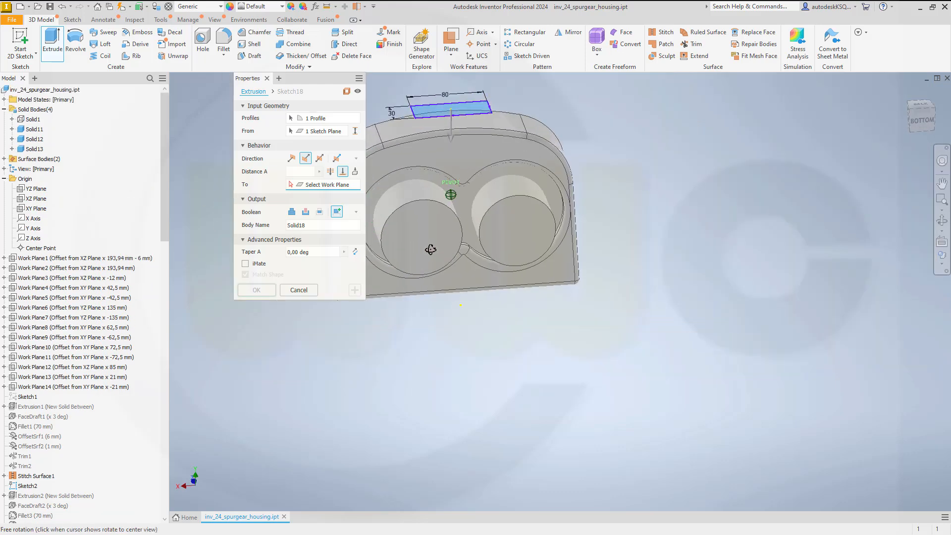
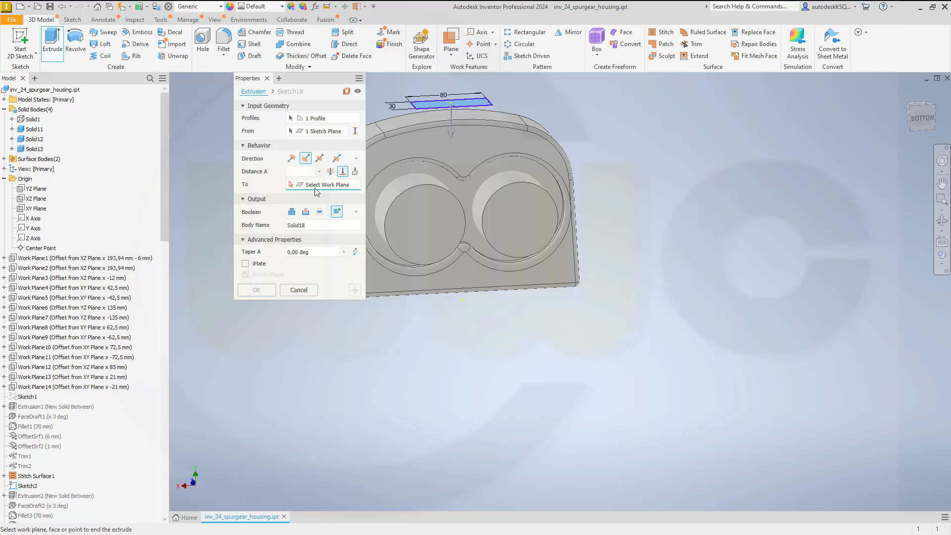
End the extrusion with To Next at the recessed inner solid Solid11 and create it as a separate new solid.
click(355, 171)
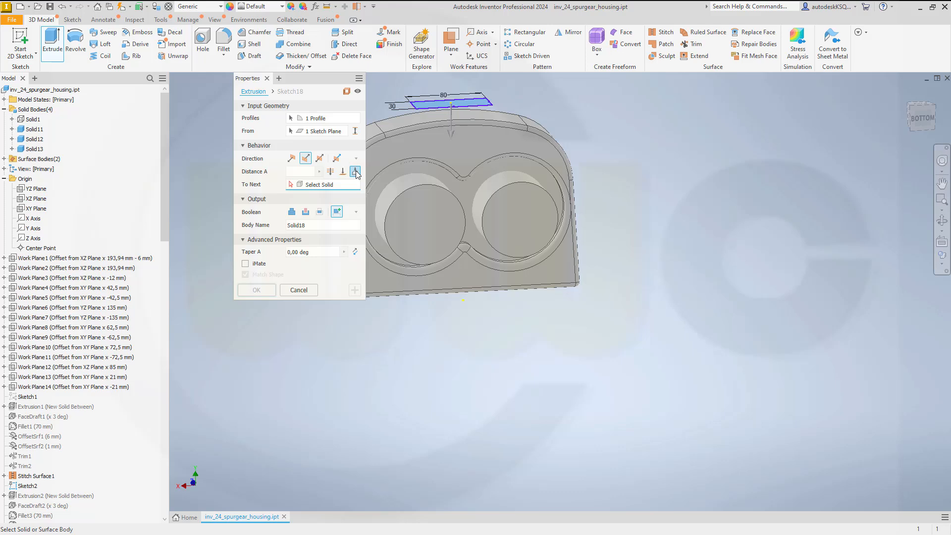
click(451, 156)
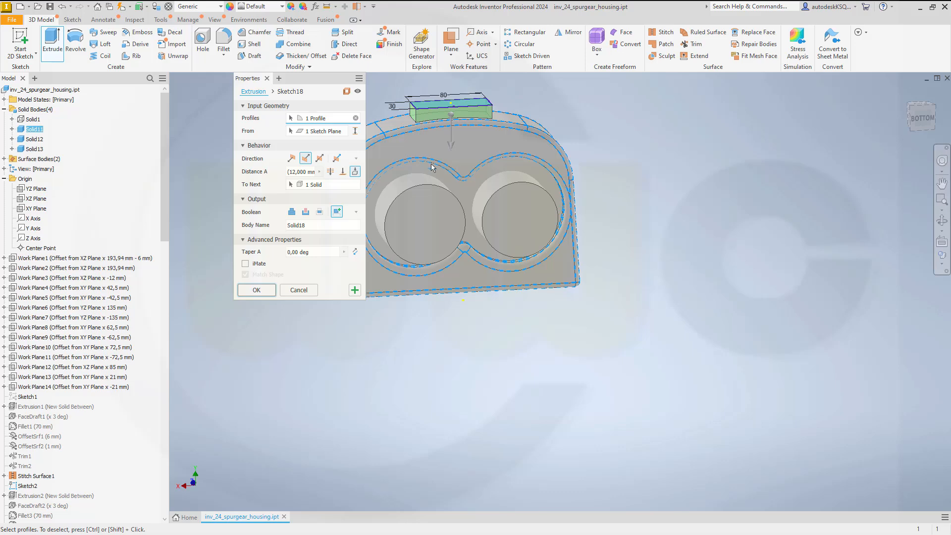
click(257, 290)
Fillet the four vertical corner edges of the rectangular block with a 5 mm radius.
scroll(332, 141, up, 6)
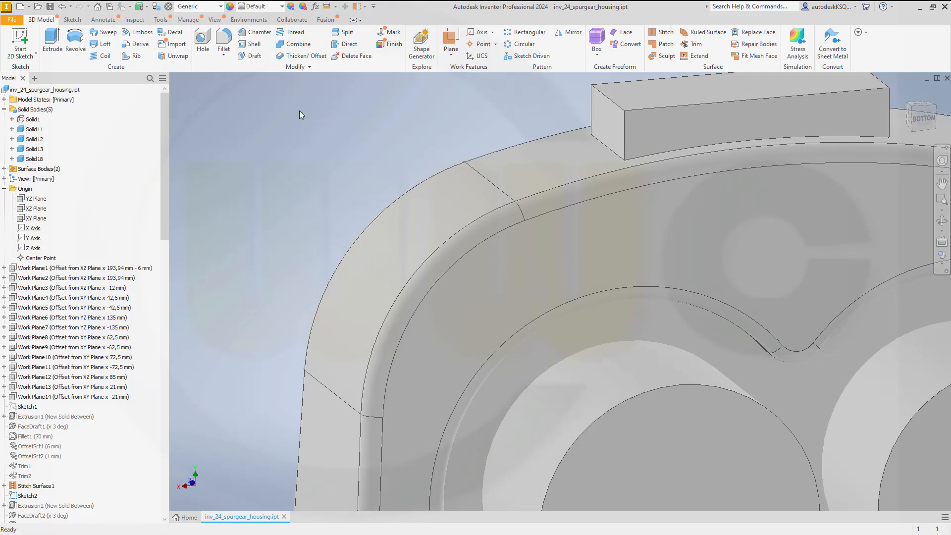
click(229, 39)
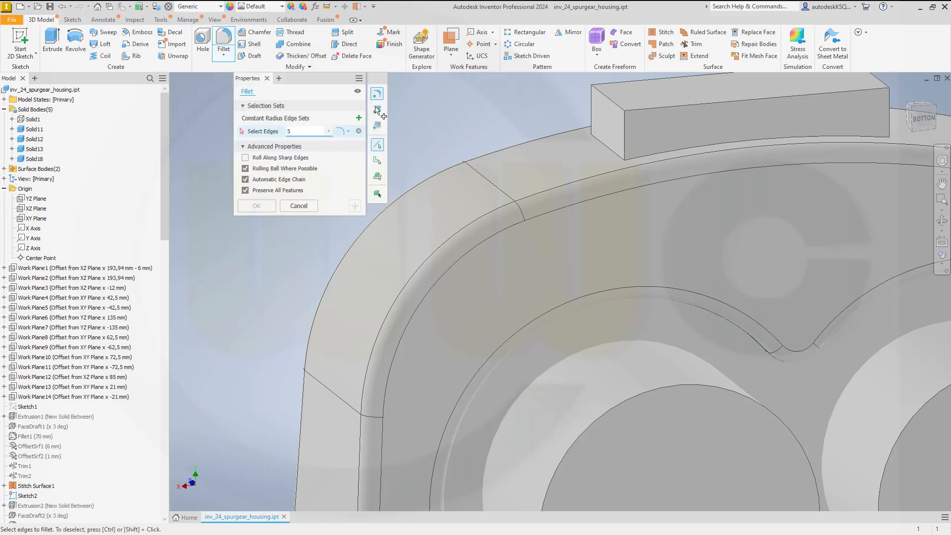
click(625, 138)
click(592, 111)
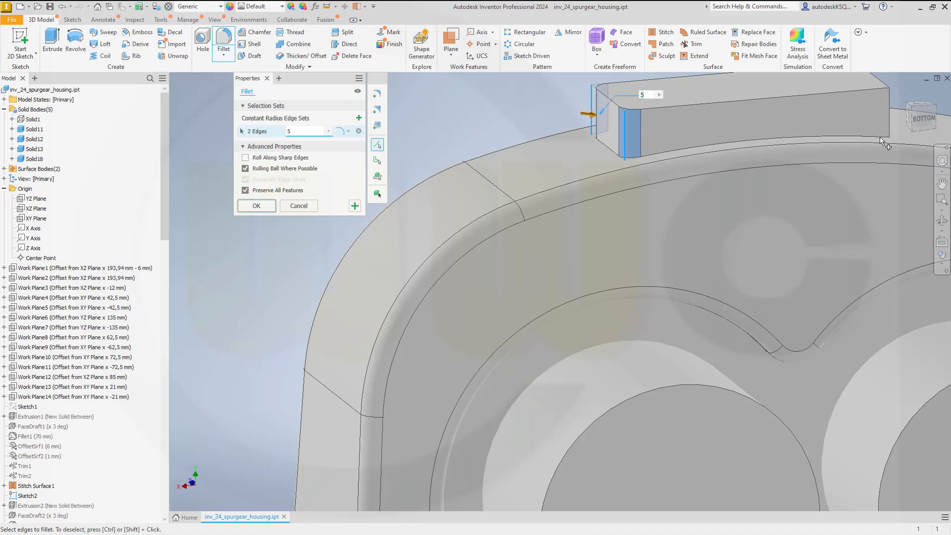
click(887, 119)
click(857, 102)
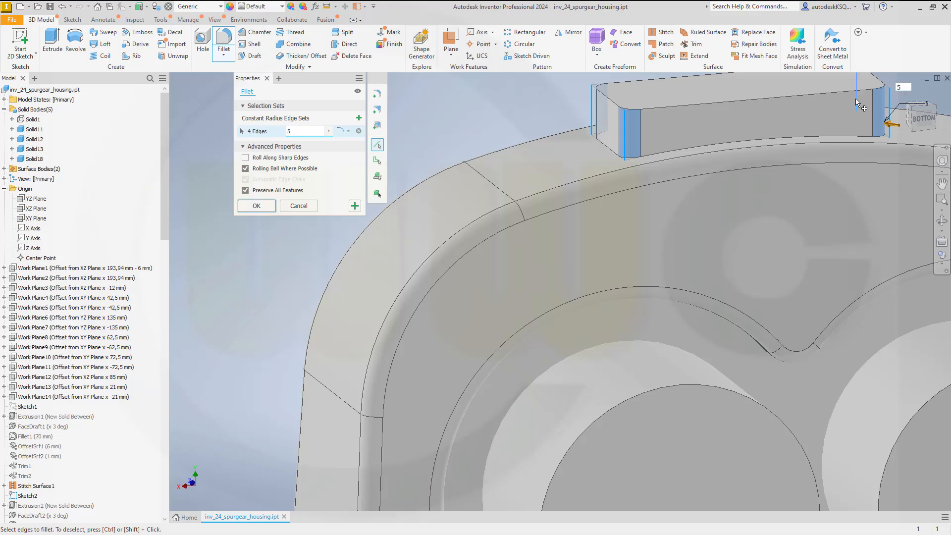
click(263, 206)
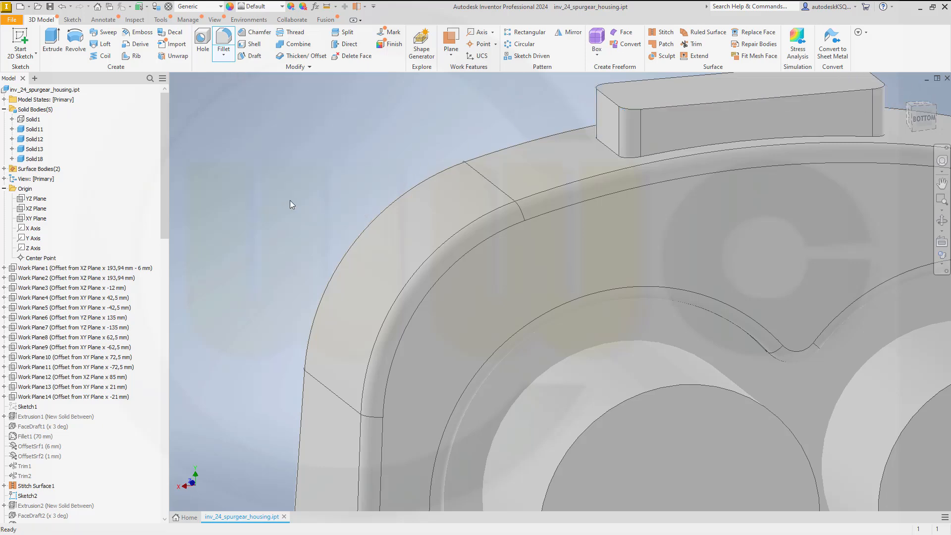
Join the rectangular block and both cylinder bodies to the recessed inner solid Solid11 with Combine.
scroll(292, 204, down, 5)
mouse_move(322, 225)
shift+middle_down()
mouse_move(297, 220)
mouse_move(359, 246)
mouse_move(403, 244)
mouse_move(351, 233)
mouse_move(376, 223)
mouse_move(323, 206)
mouse_move(324, 222)
shift+middle_up()
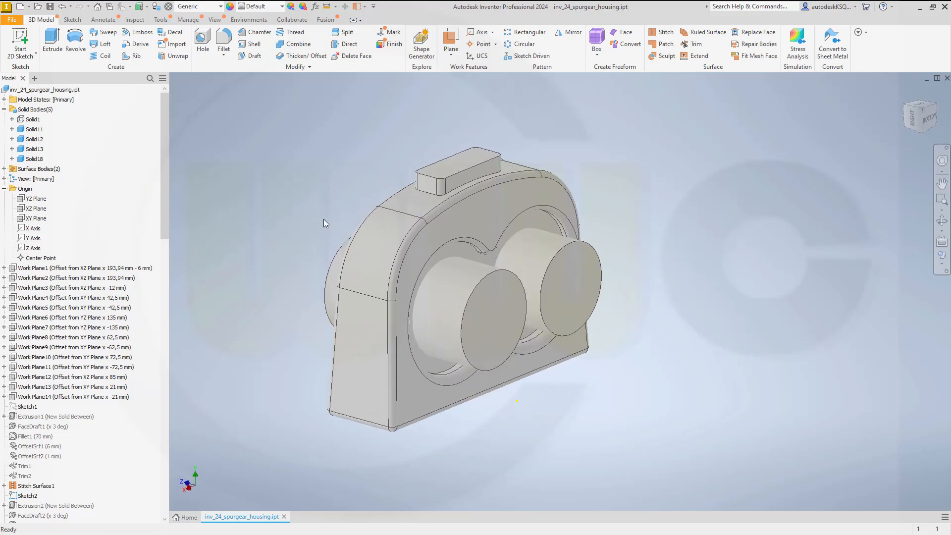
click(300, 44)
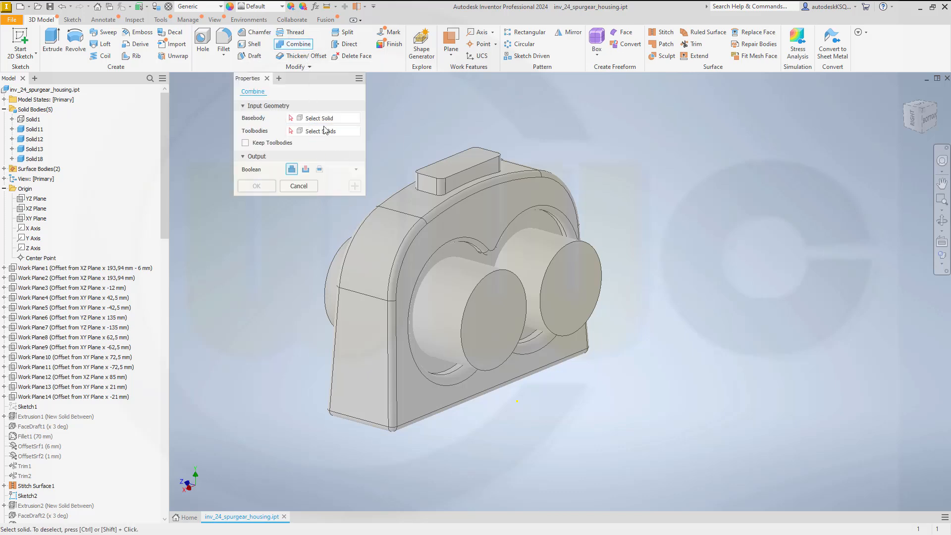
click(390, 268)
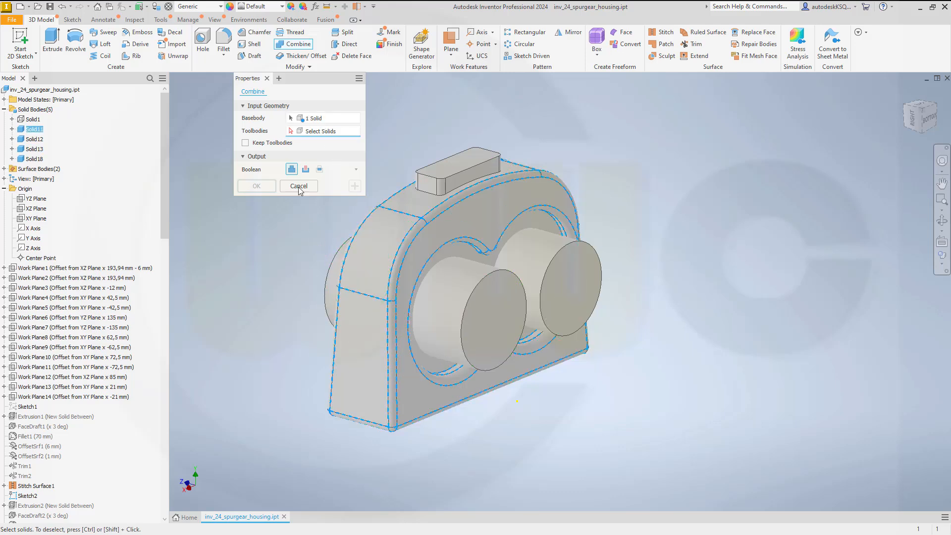
click(446, 178)
click(479, 294)
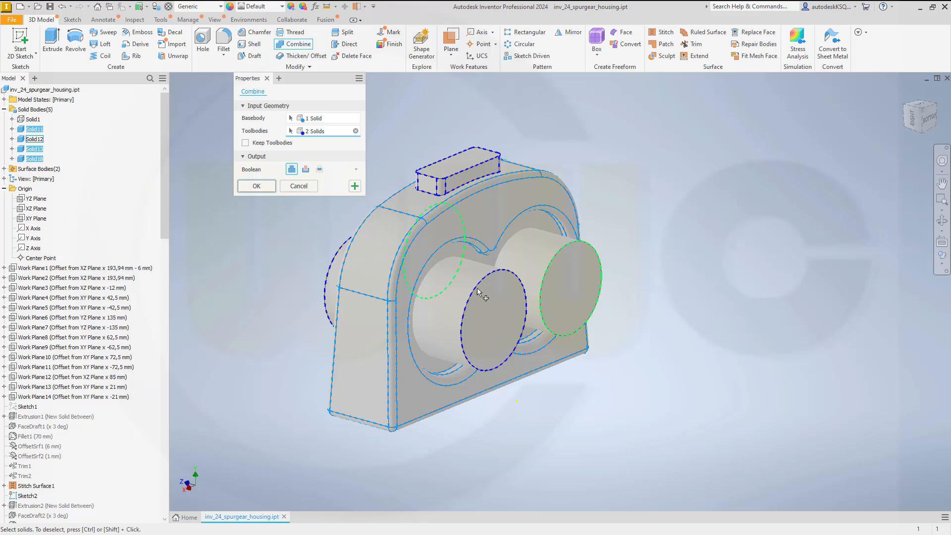
click(545, 268)
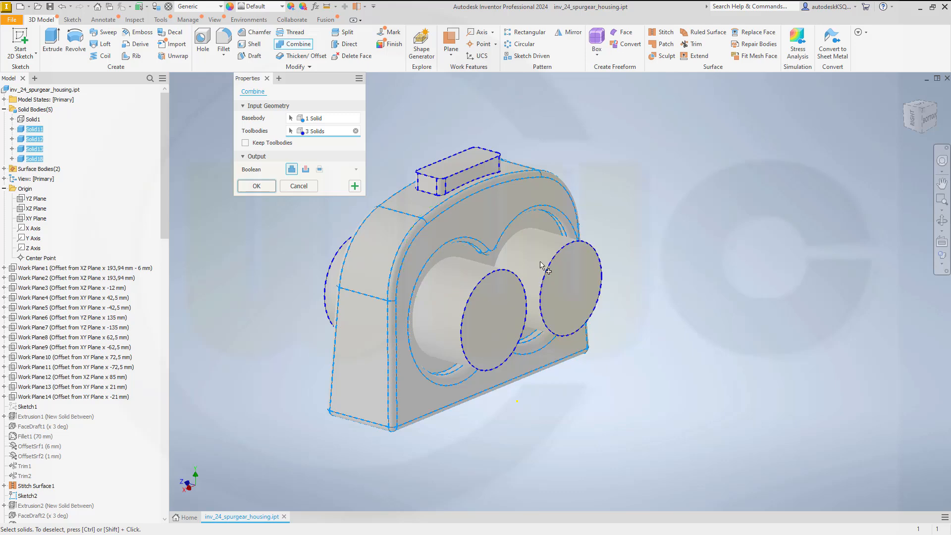
click(256, 187)
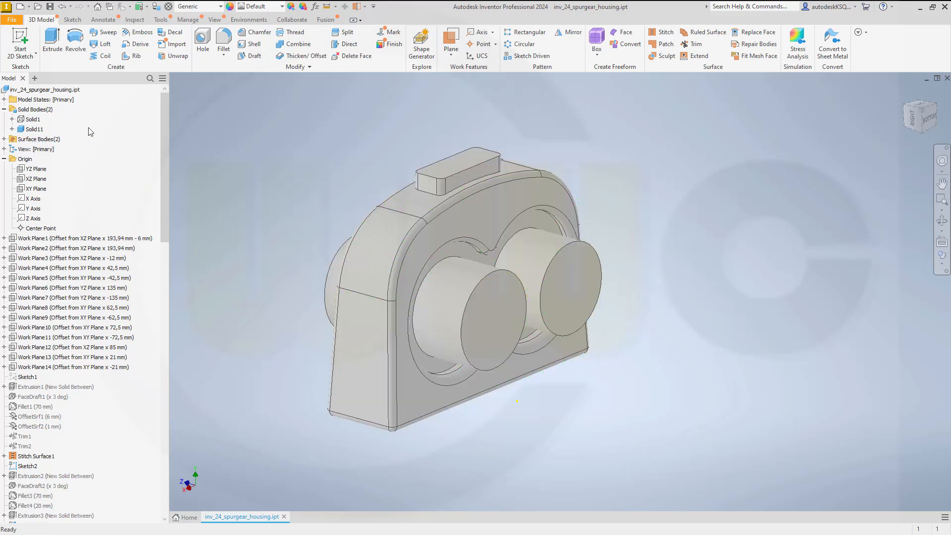
Show the housing body Solid1 again and cut the inner solid Solid11 out of it with Combine, without keeping the toolbody.
right_click(35, 120)
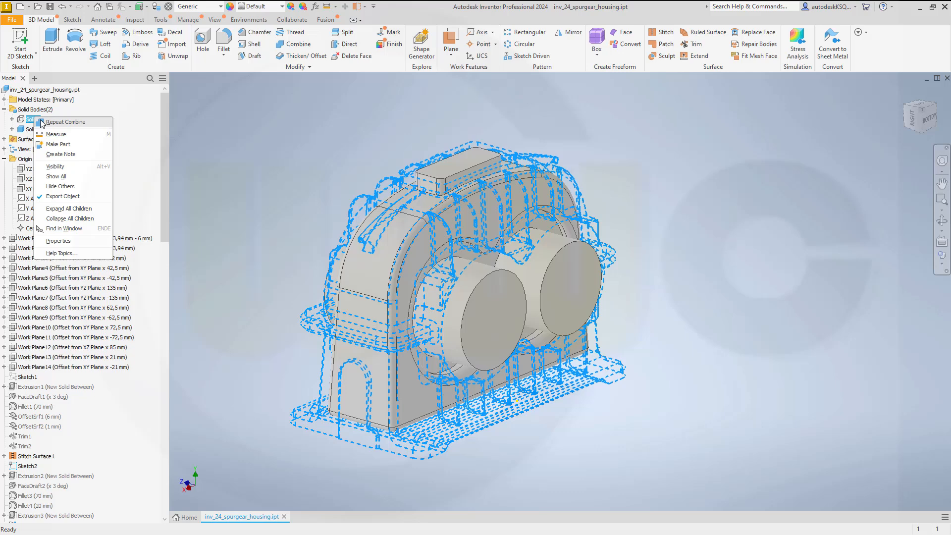
click(59, 168)
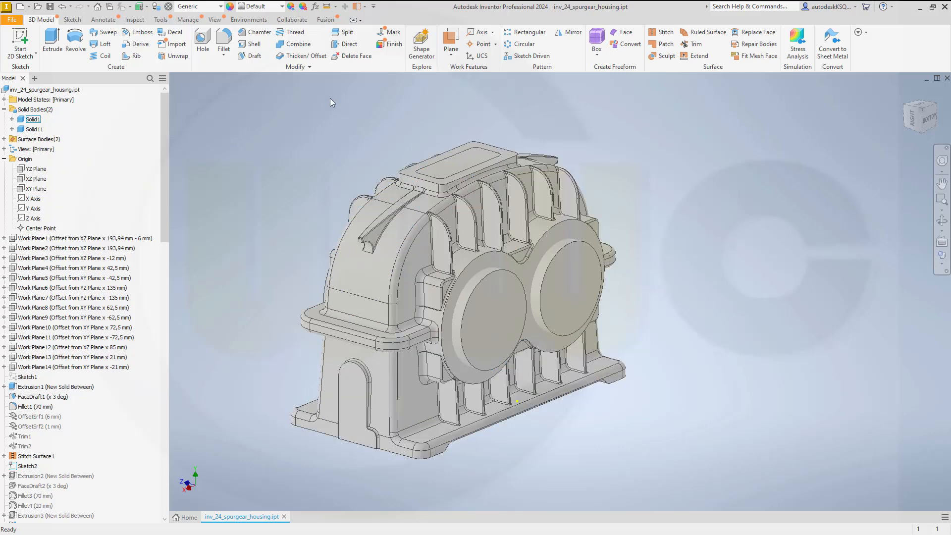
click(296, 45)
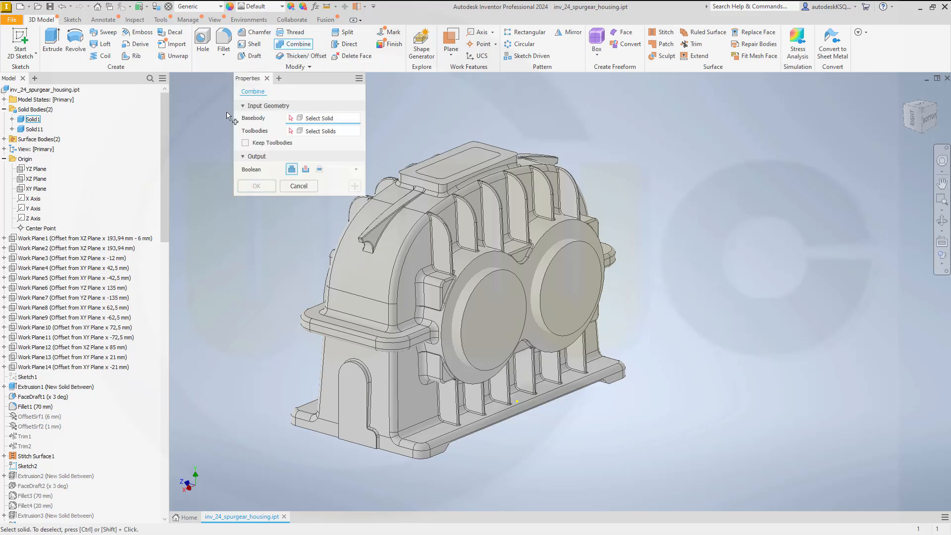
click(33, 120)
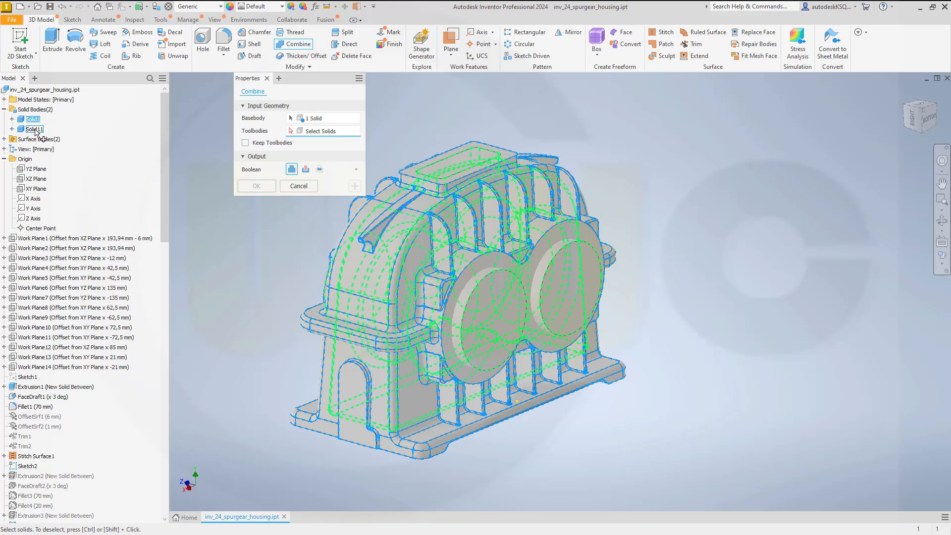
click(35, 130)
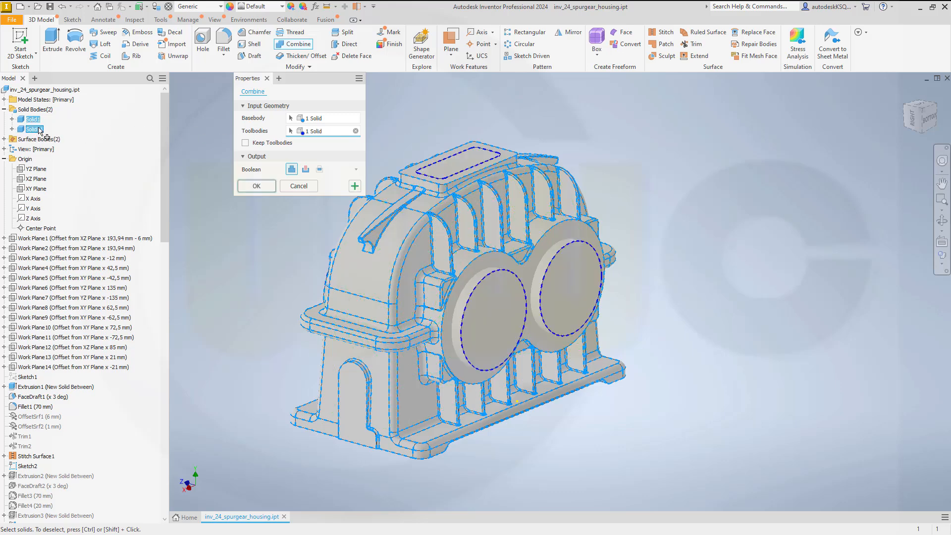
click(305, 169)
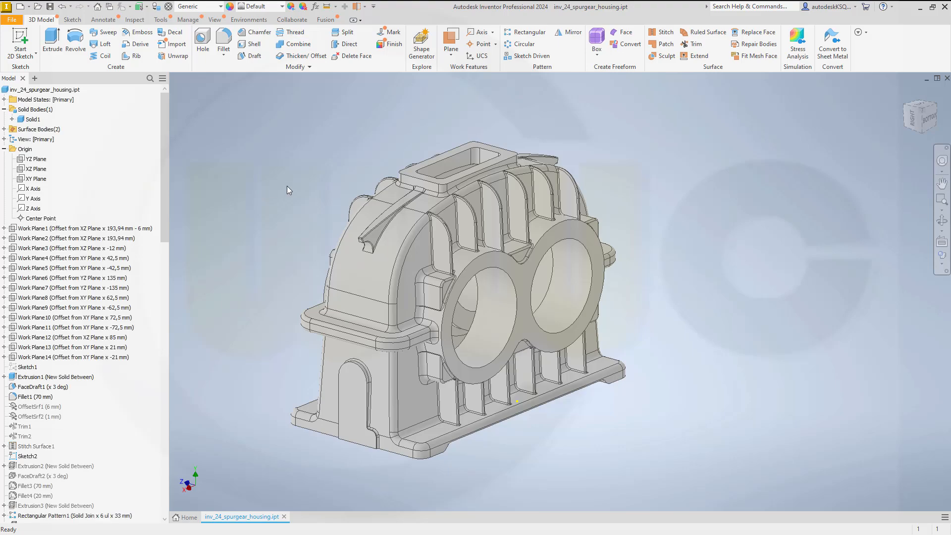
shift+middle_drag(334, 202, 590, 231)
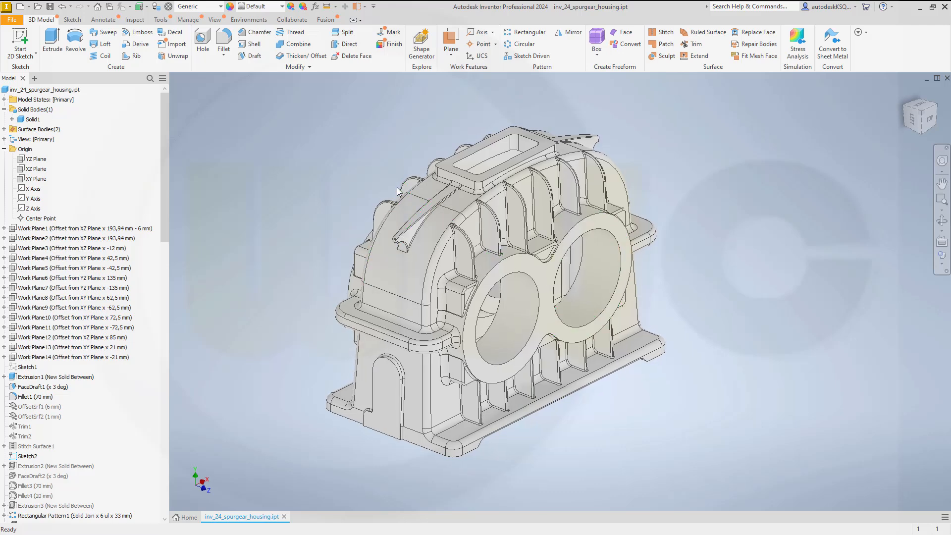